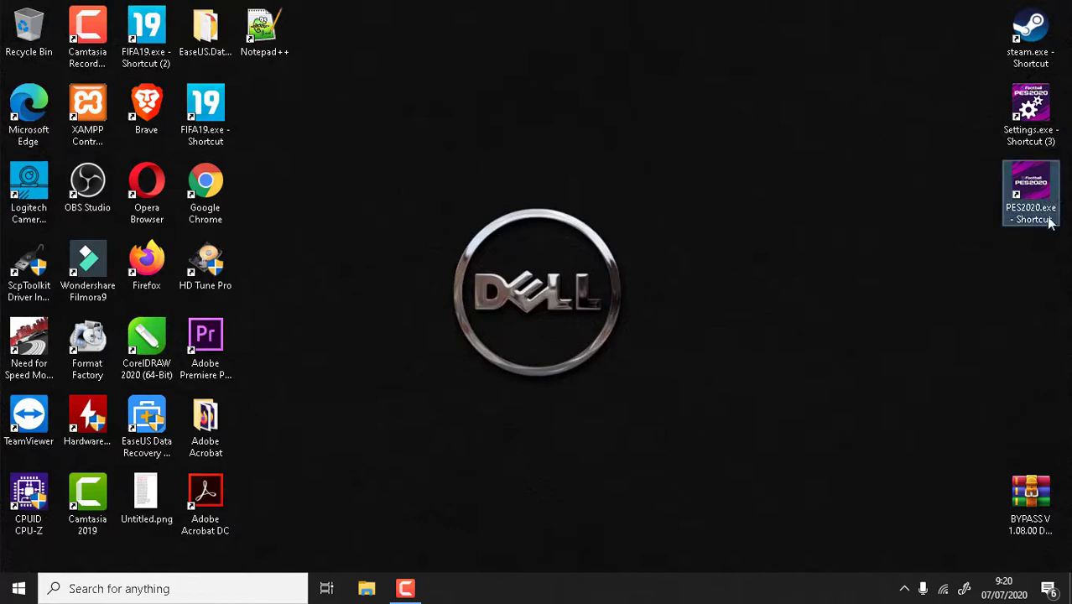
{"action": "right_click", "coordinate": [820, 210]}
{"action": "left_click", "coordinate": [868, 256]}
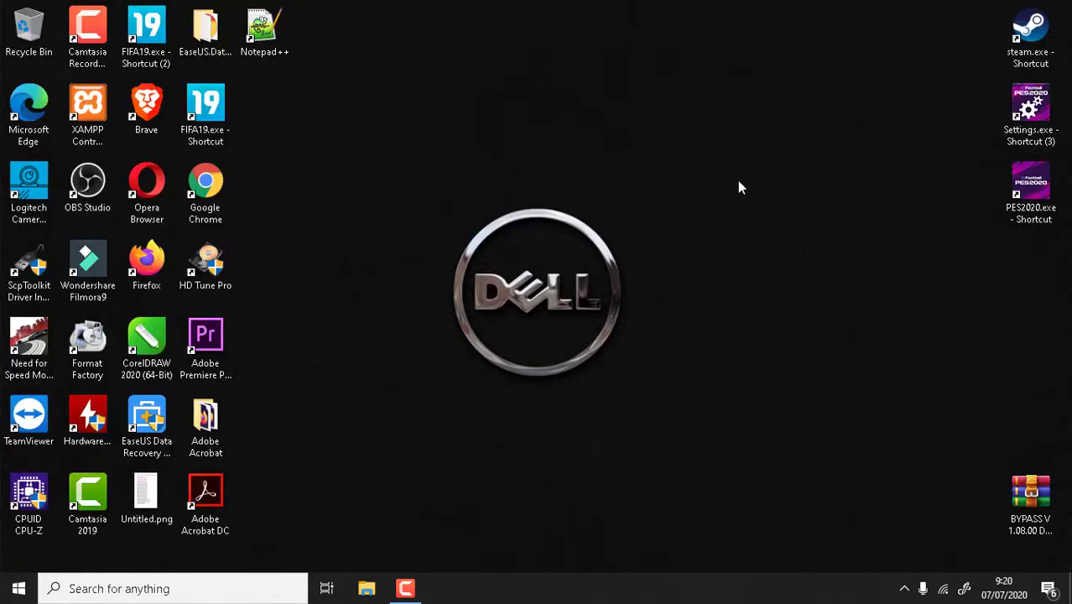
{"action": "right_click", "coordinate": [739, 184]}
{"action": "left_click", "coordinate": [847, 225]}
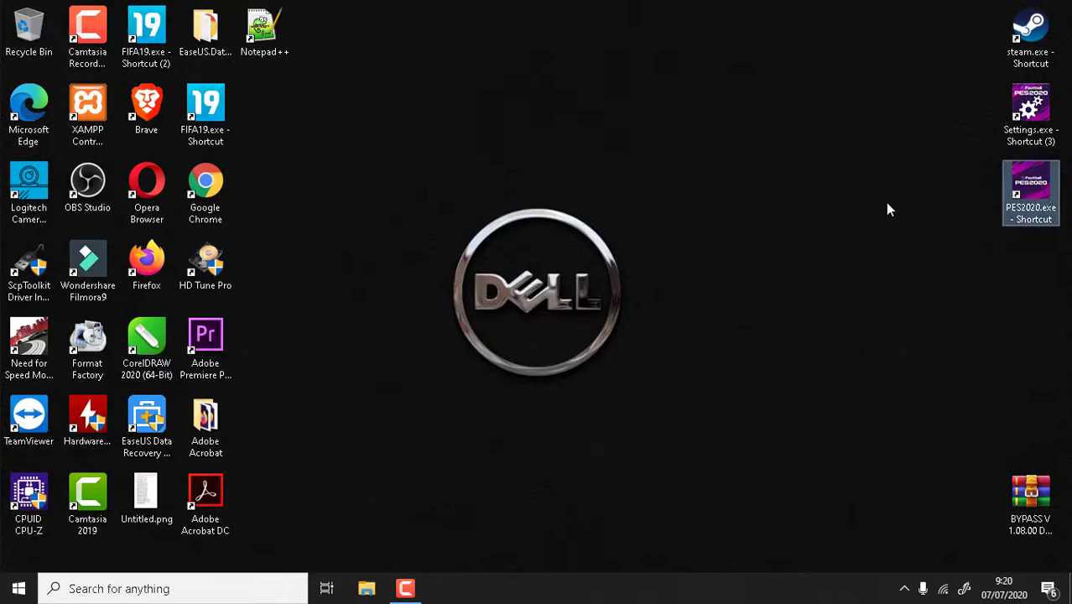
{"action": "right_click", "coordinate": [771, 171]}
{"action": "left_click", "coordinate": [833, 224]}
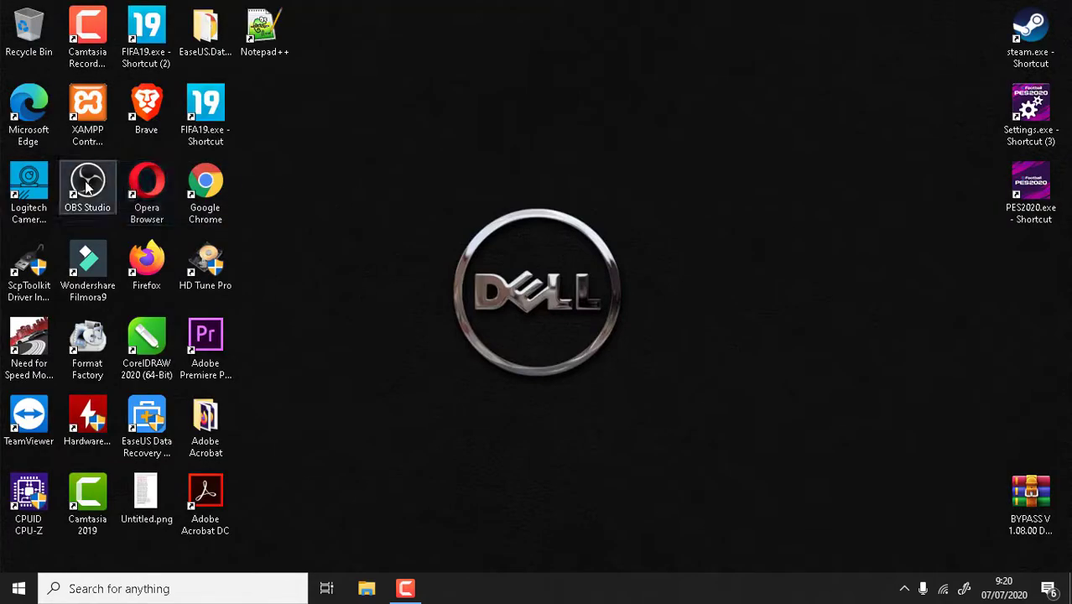
Step: Move the OBS Studio desktop shortcut out of the icon columns to an empty area of the desktop
{"action": "left_click_drag", "start_coordinate": [84, 188], "coordinate": [332, 192]}
{"action": "left_click", "coordinate": [391, 338]}
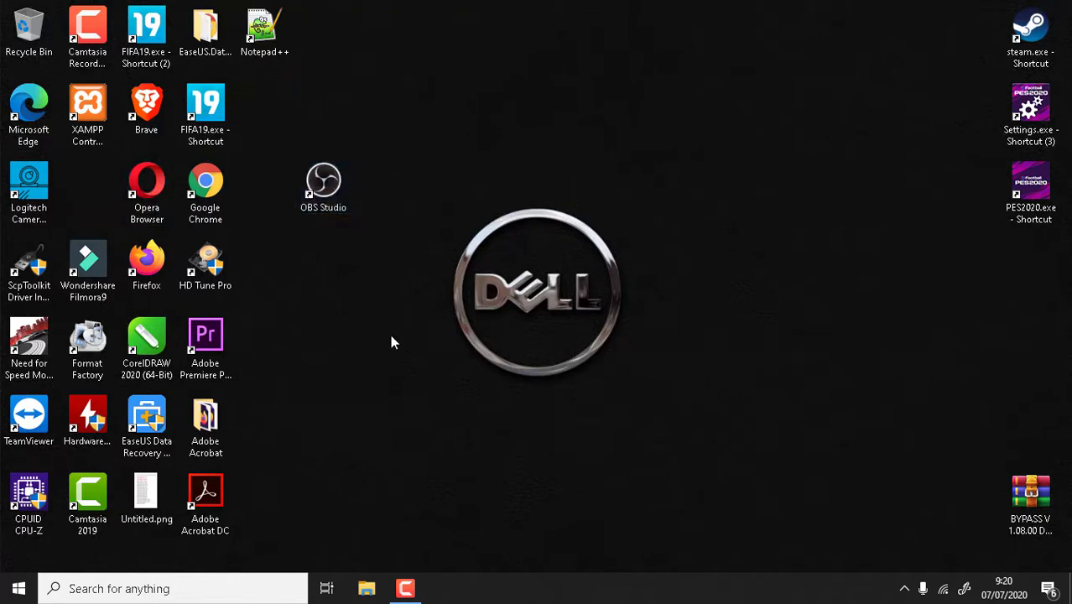
Step: In Google Chrome, search for "obs studio" and open the obsproject.com download page showing the Windows installer options
{"action": "double_click", "coordinate": [205, 189]}
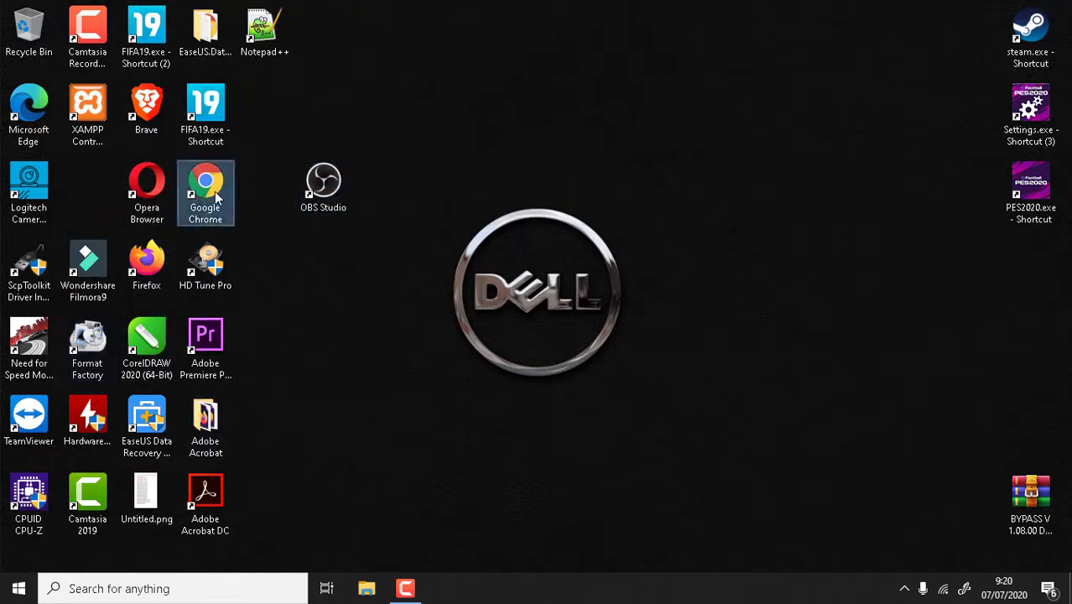
{"action": "left_click", "coordinate": [273, 38]}
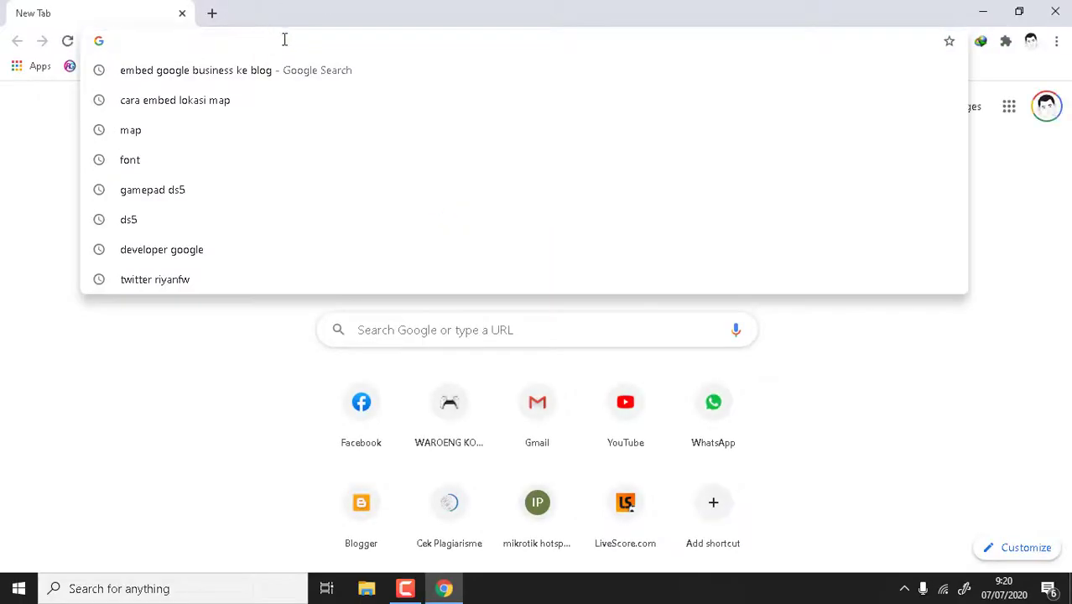
{"action": "type", "text": "obs"}
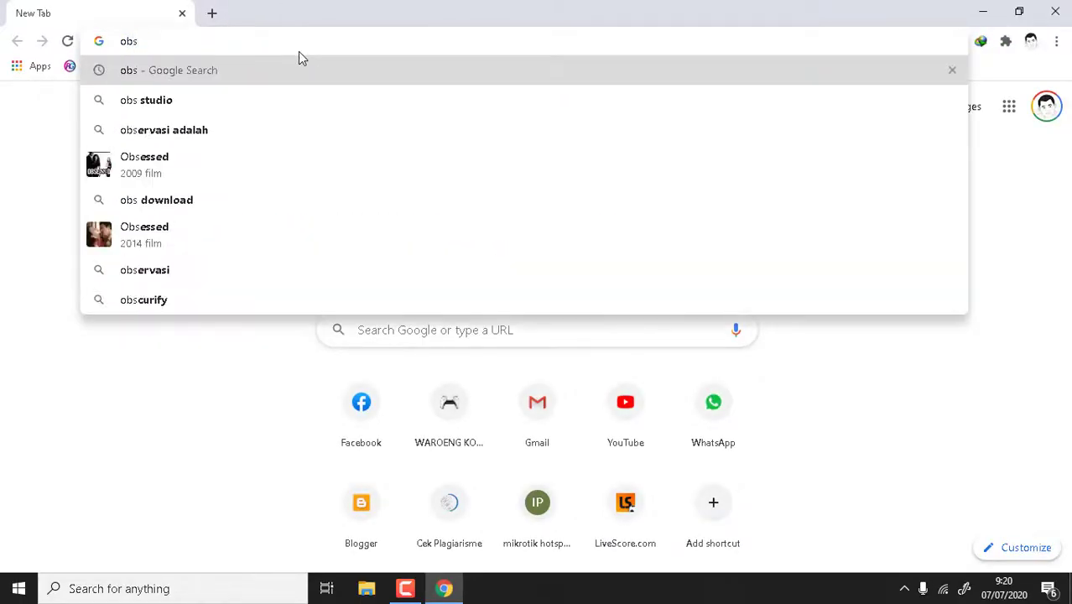
{"action": "left_click", "coordinate": [219, 102]}
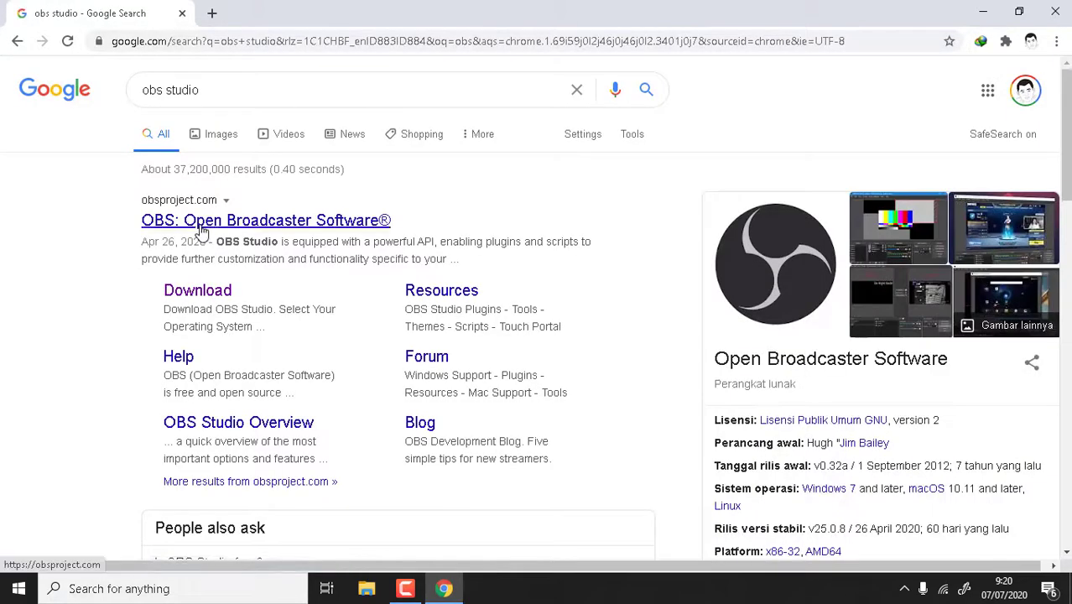
{"action": "left_click", "coordinate": [199, 294]}
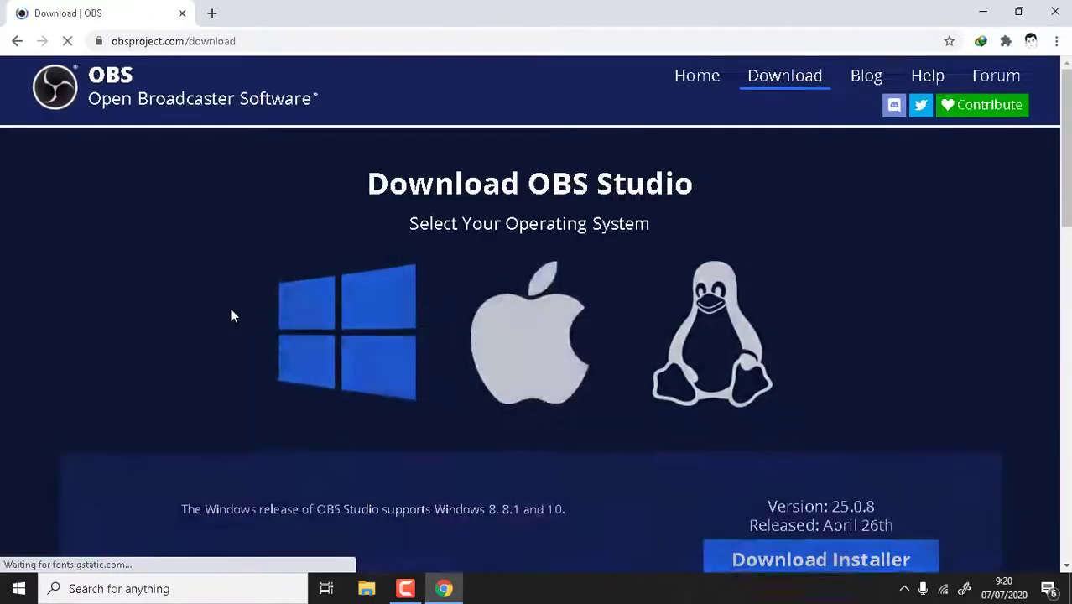
{"action": "scroll", "coordinate": [656, 332], "scroll_direction": "down", "scroll_amount": 2}
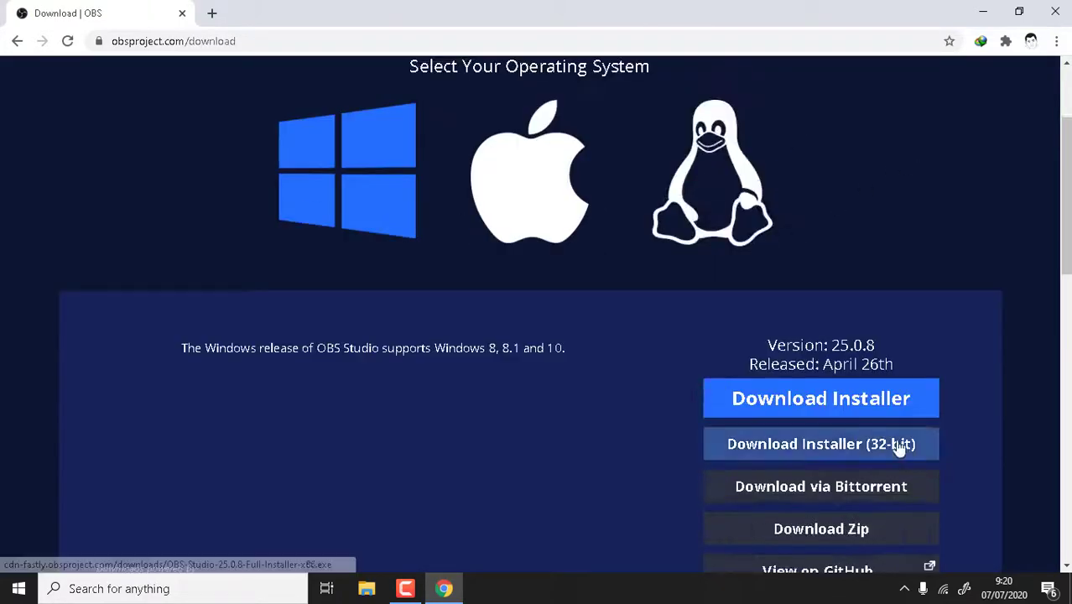
{"action": "scroll", "coordinate": [839, 395], "scroll_direction": "down", "scroll_amount": 1}
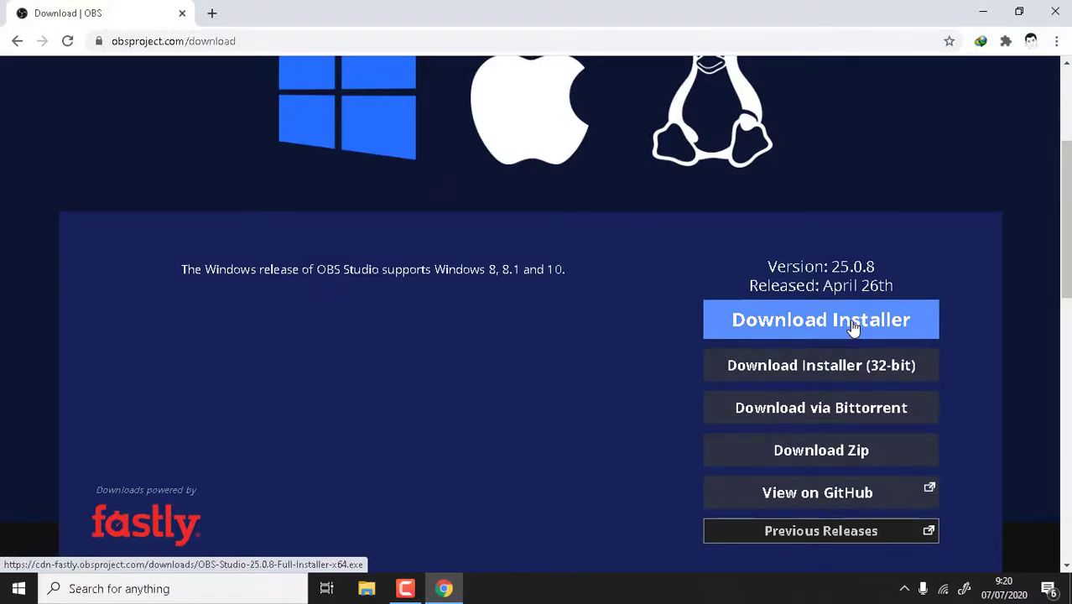
{"action": "scroll", "coordinate": [823, 323], "scroll_direction": "up", "scroll_amount": 2}
{"action": "scroll", "coordinate": [802, 306], "scroll_direction": "down", "scroll_amount": 3}
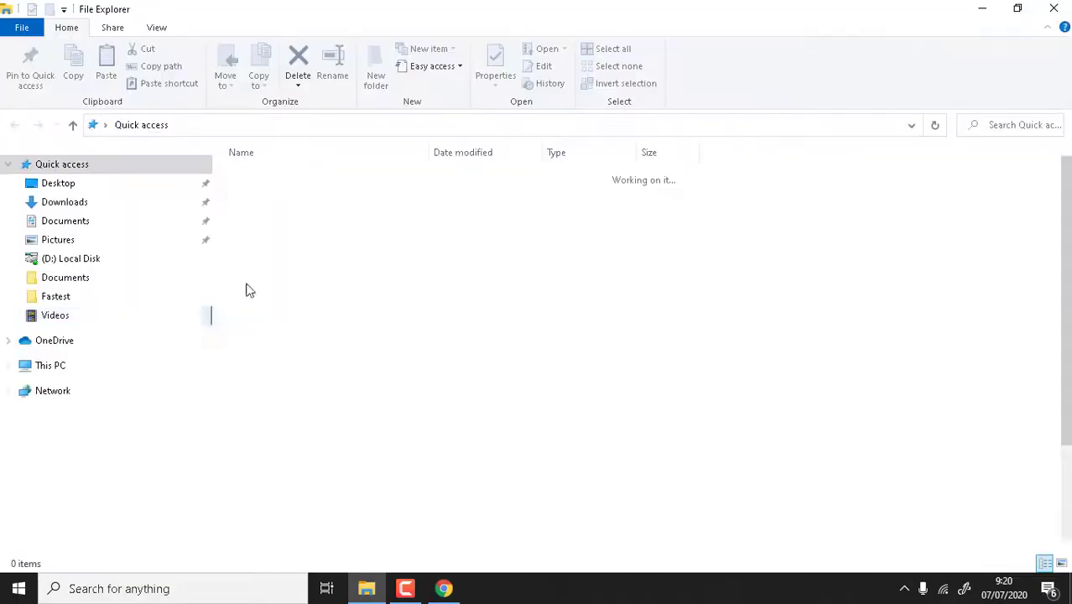
Step: Check the Windows system type in the properties of This PC, and return to the OBS download page
{"action": "right_click", "coordinate": [74, 364]}
{"action": "left_click", "coordinate": [84, 349]}
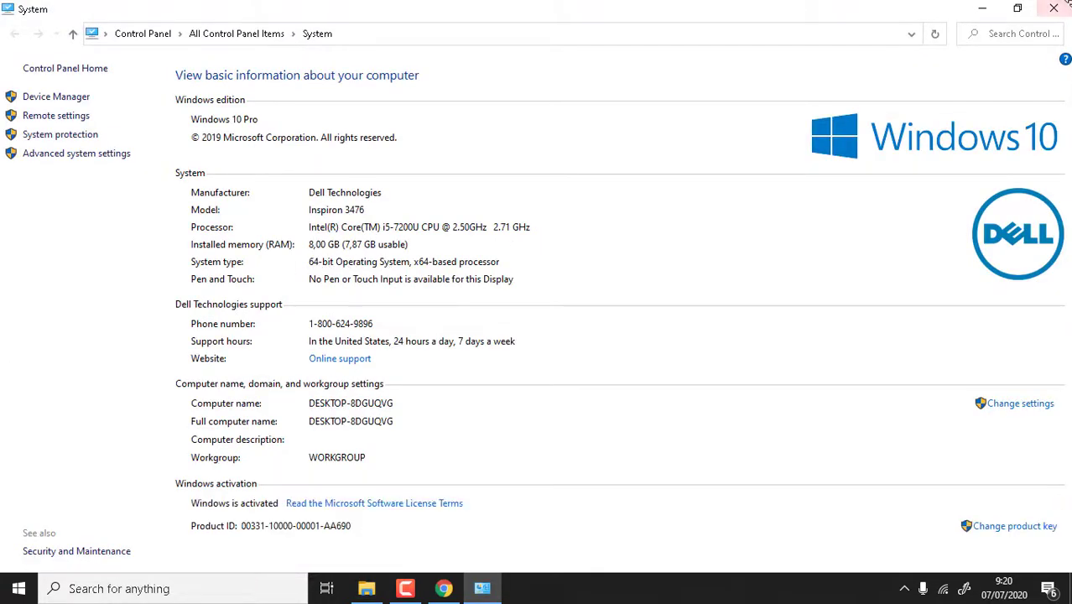
{"action": "left_click", "coordinate": [1053, 8]}
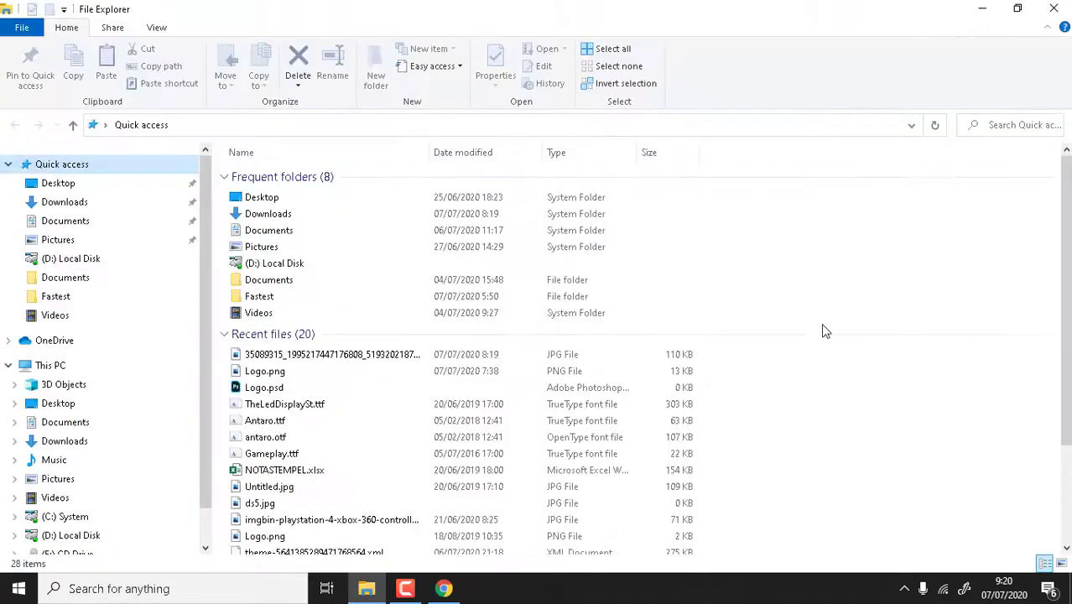
{"action": "left_click", "coordinate": [983, 8]}
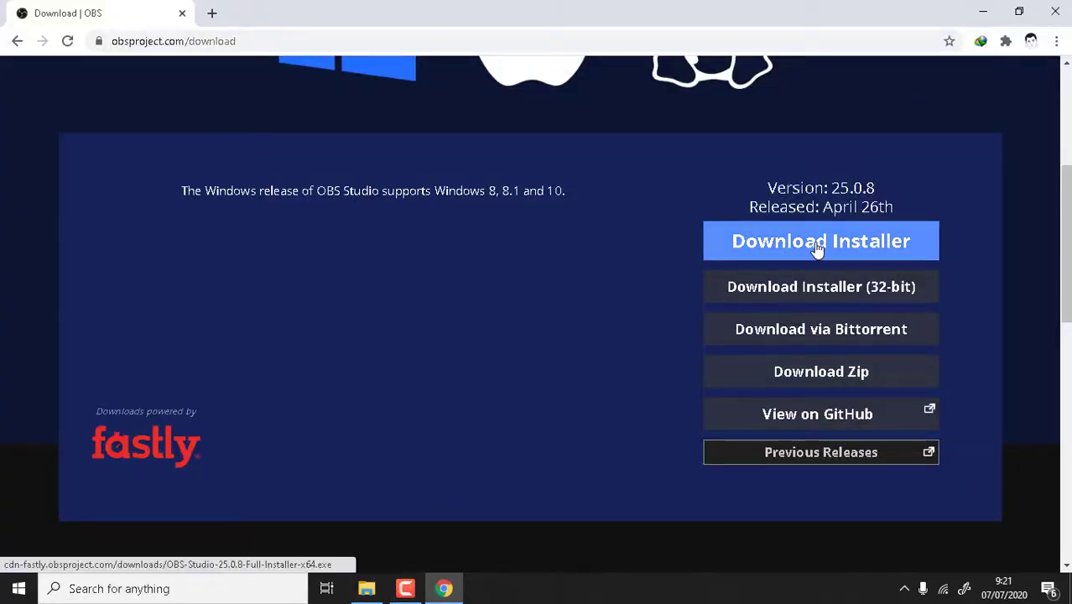
{"action": "left_click", "coordinate": [816, 256]}
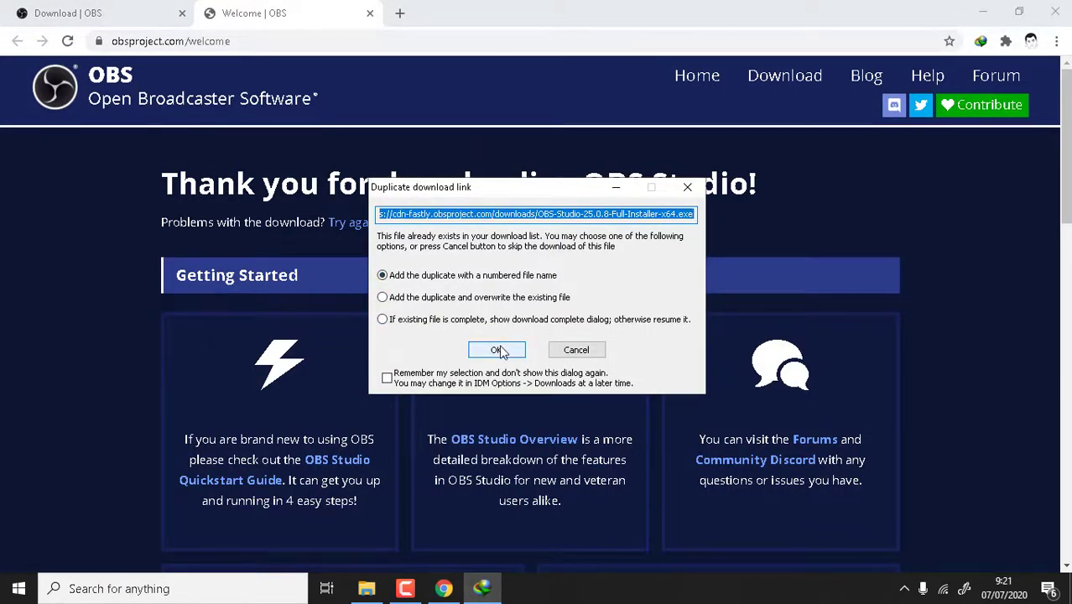
{"action": "left_click", "coordinate": [496, 350]}
{"action": "double_click", "coordinate": [502, 271]}
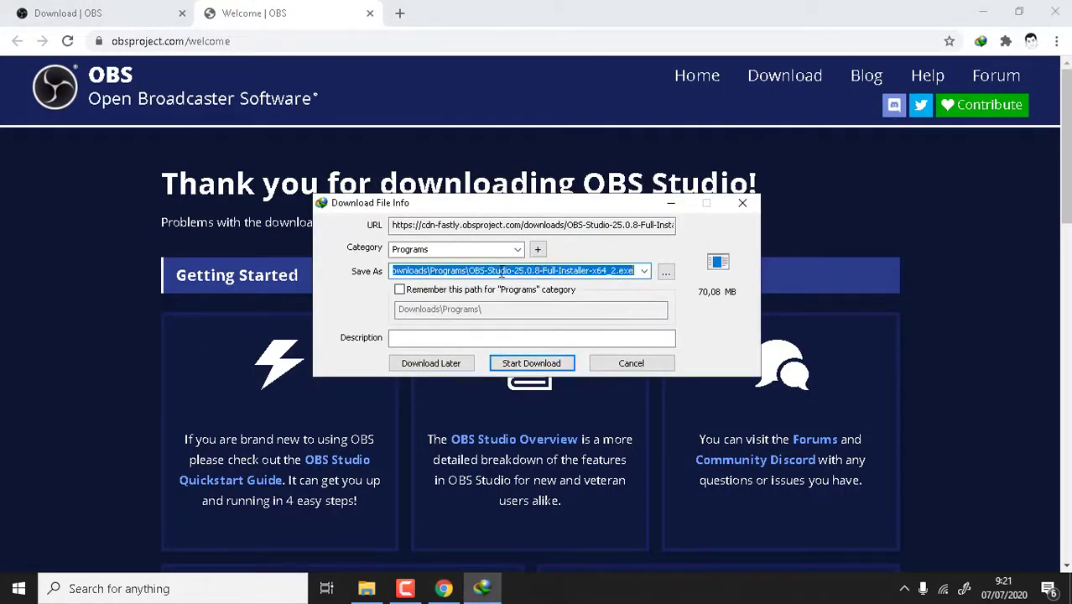
{"action": "left_click", "coordinate": [484, 271]}
{"action": "left_click_drag", "start_coordinate": [474, 271], "coordinate": [646, 271]}
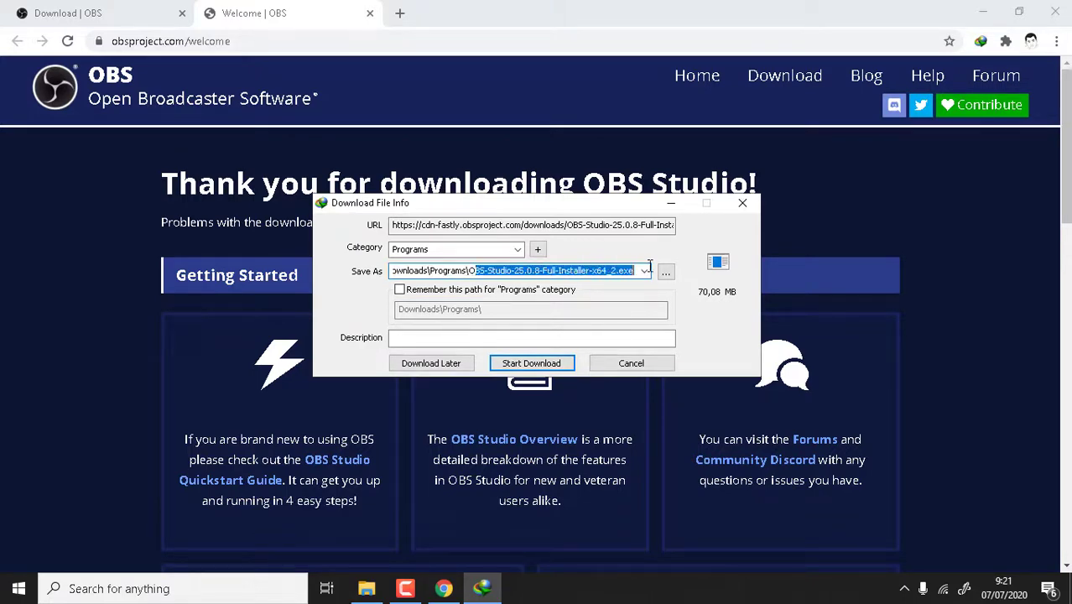
{"action": "left_click", "coordinate": [631, 364]}
Step: In File Explorer, open the Programs folder inside Downloads and select OBS-Studio-25.0.8-Full-Installer-x64.exe
{"action": "left_click", "coordinate": [366, 588]}
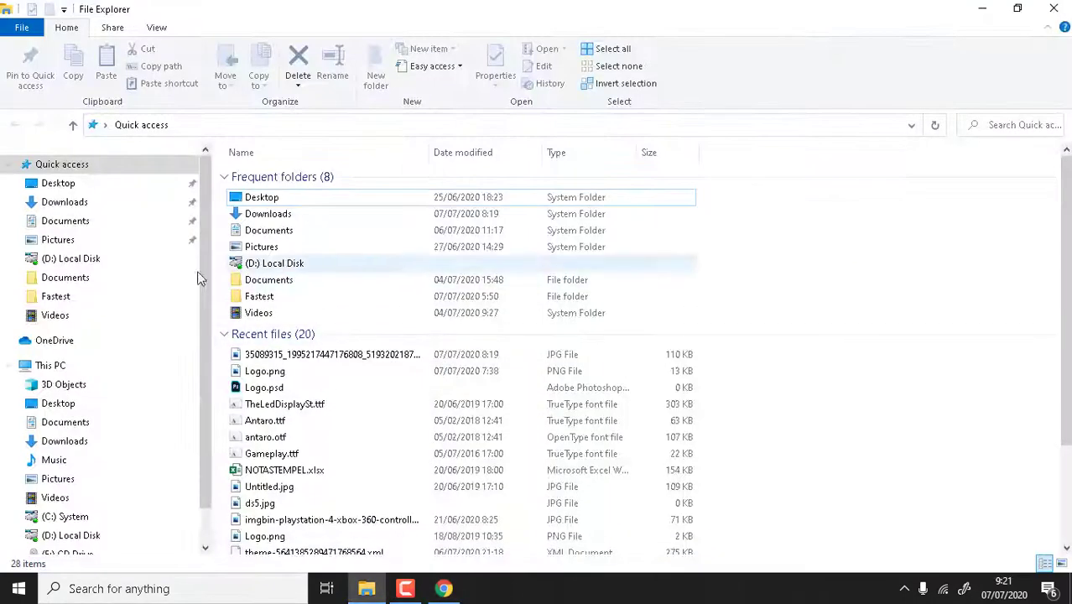
{"action": "left_click", "coordinate": [145, 209]}
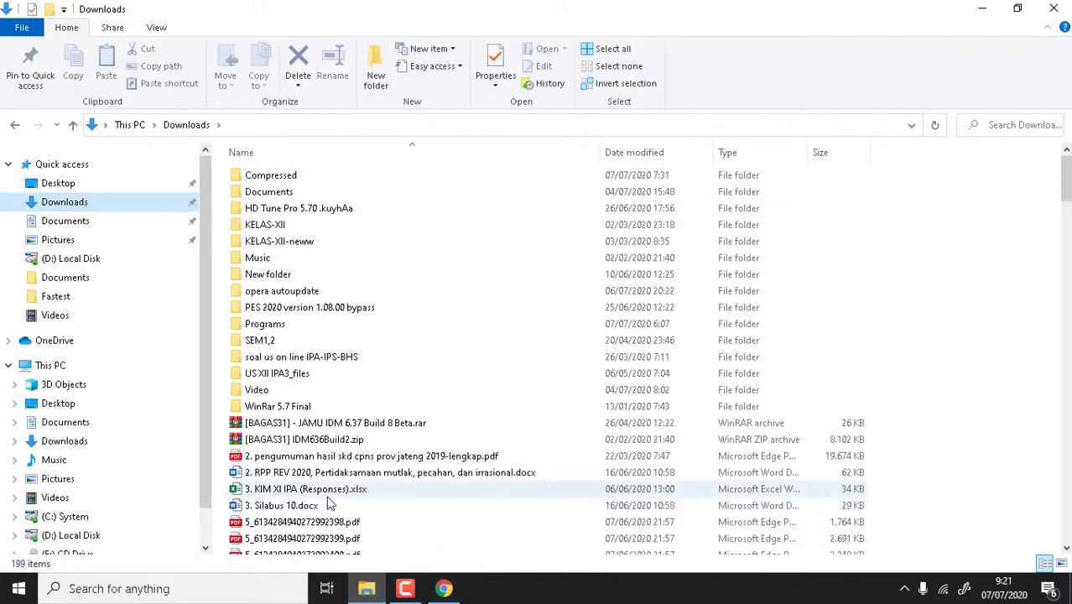
{"action": "left_click", "coordinate": [327, 491]}
{"action": "left_click", "coordinate": [290, 276]}
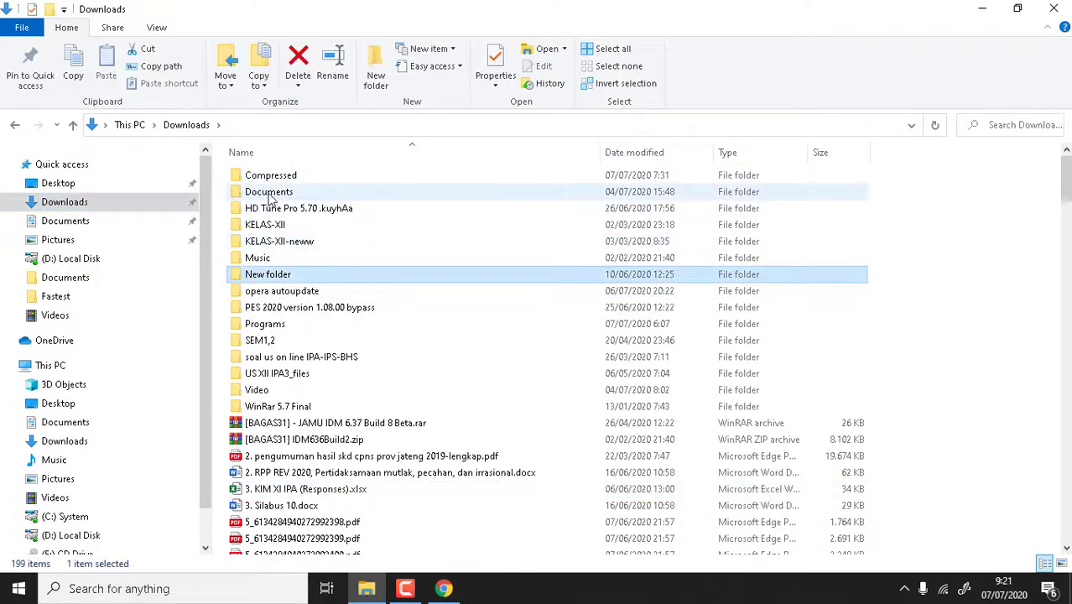
{"action": "double_click", "coordinate": [265, 324]}
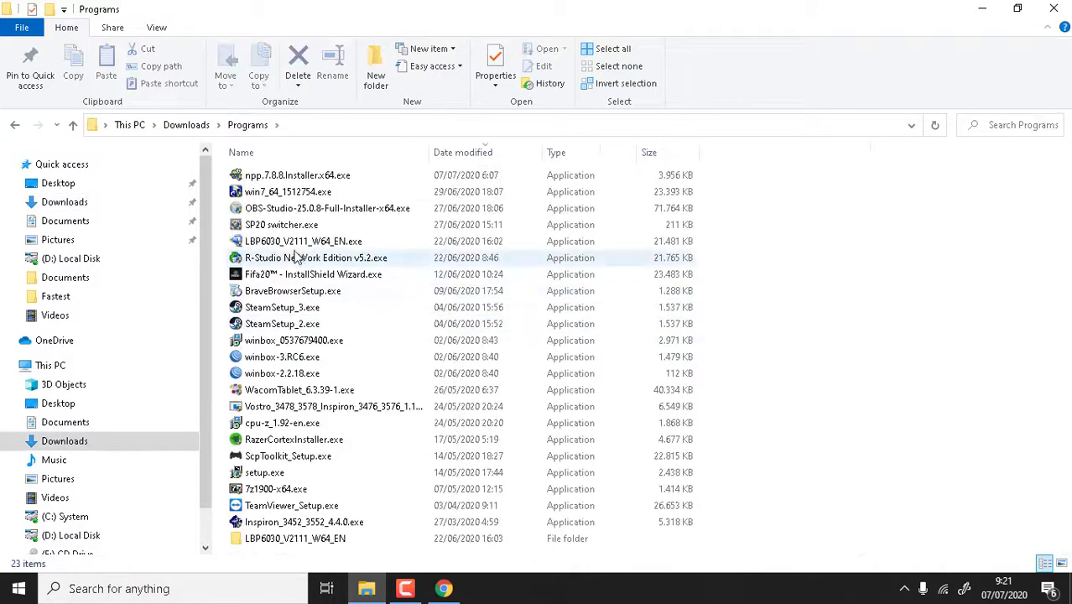
{"action": "left_click", "coordinate": [312, 210]}
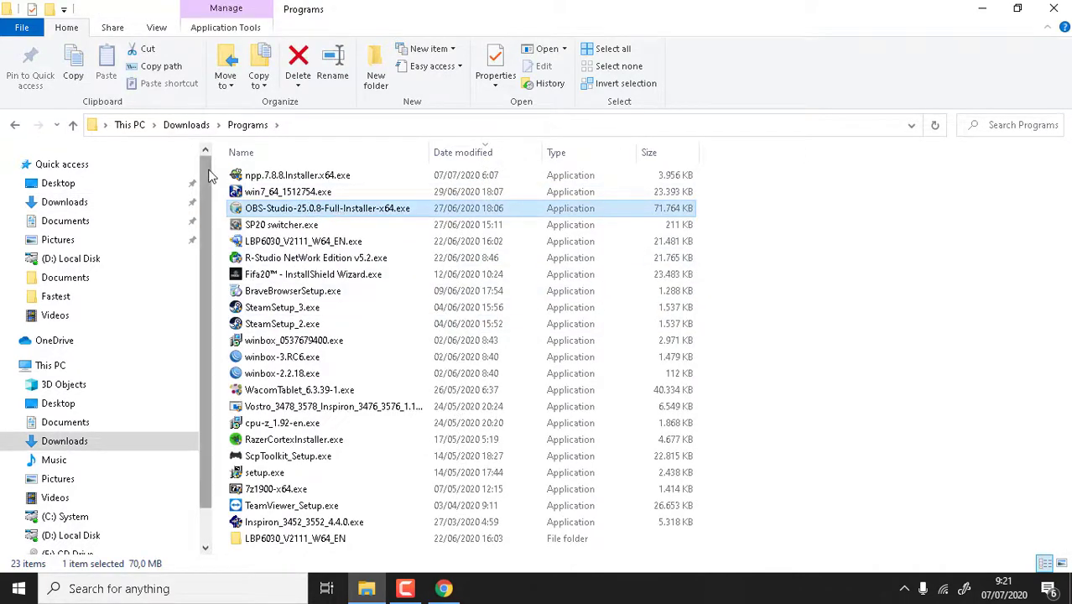
Step: Open a second File Explorer window and go to Programs and Features in the Control Panel
{"action": "left_click", "coordinate": [366, 590]}
{"action": "right_click", "coordinate": [366, 589]}
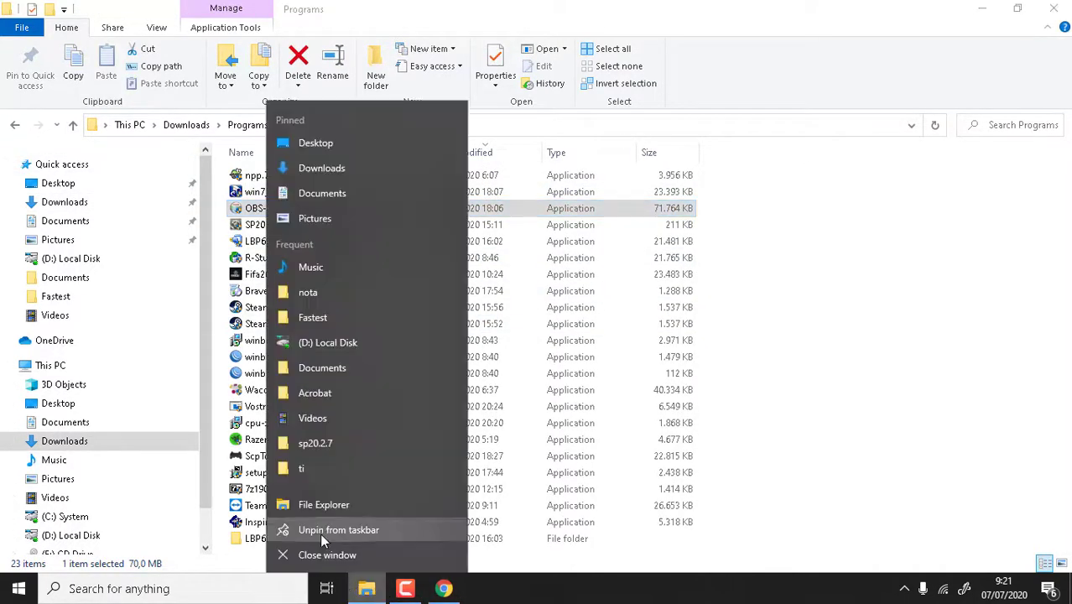
{"action": "left_click", "coordinate": [314, 509]}
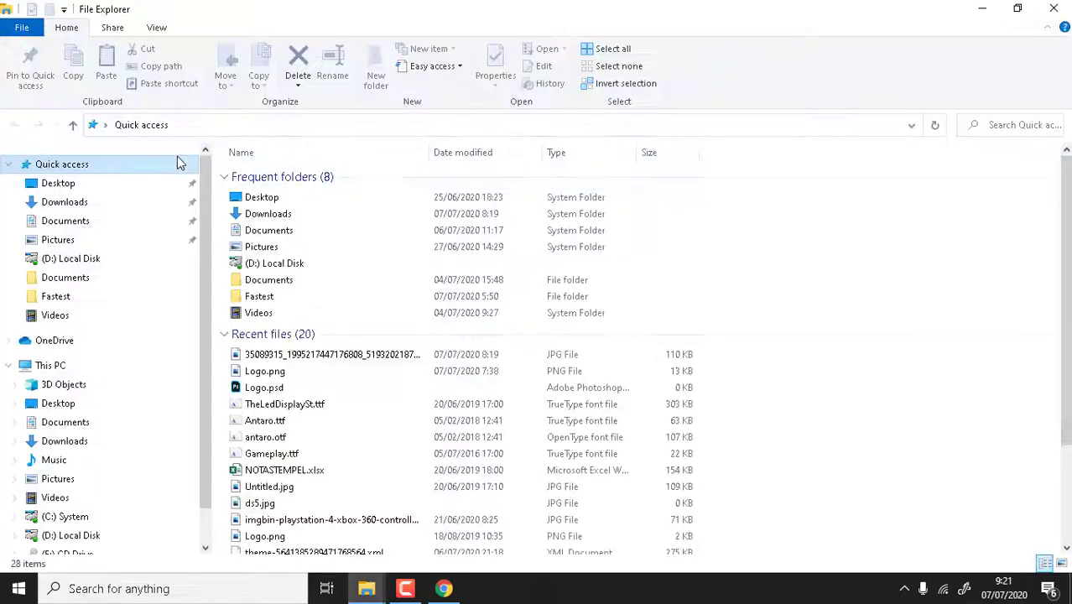
{"action": "left_click", "coordinate": [105, 125]}
{"action": "left_click", "coordinate": [141, 254]}
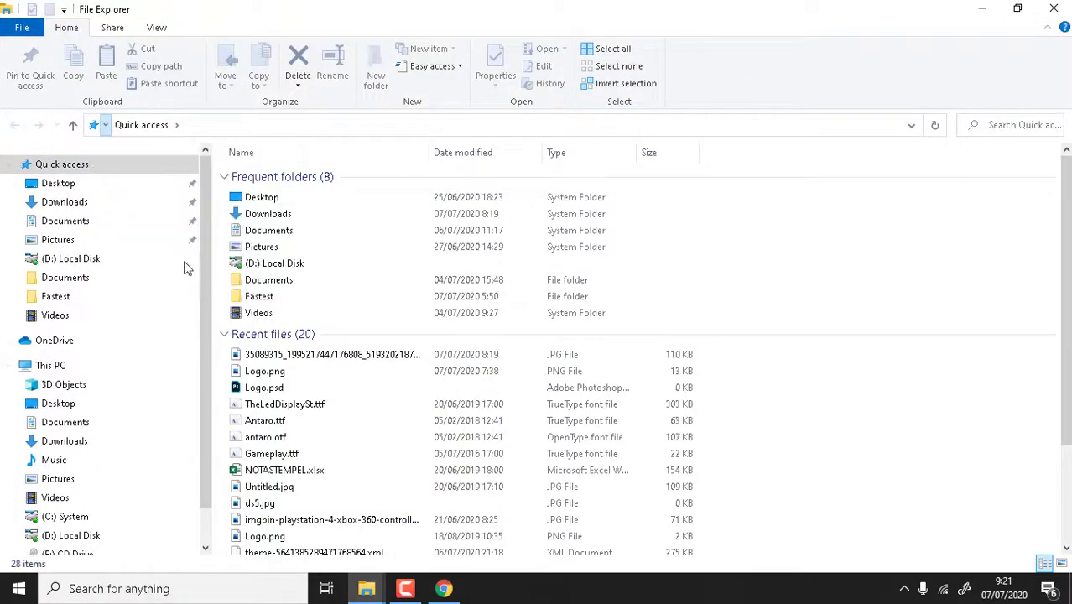
{"action": "left_click", "coordinate": [333, 306]}
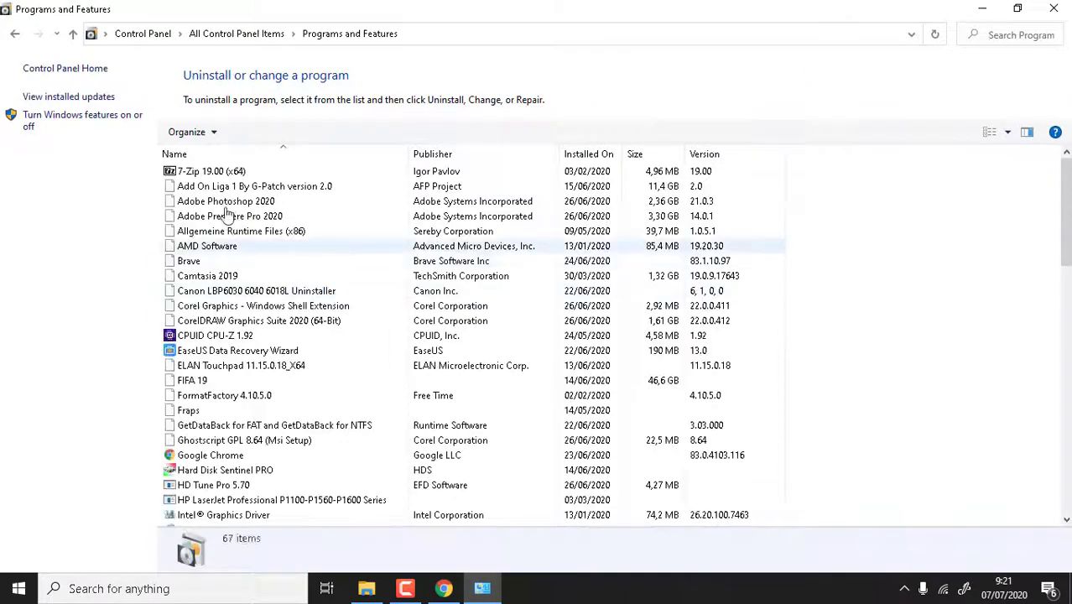
Step: Find OBS Studio in the list of installed programs and launch its uninstaller
{"action": "left_click", "coordinate": [235, 261]}
{"action": "left_click", "coordinate": [224, 231]}
{"action": "left_click", "coordinate": [220, 352]}
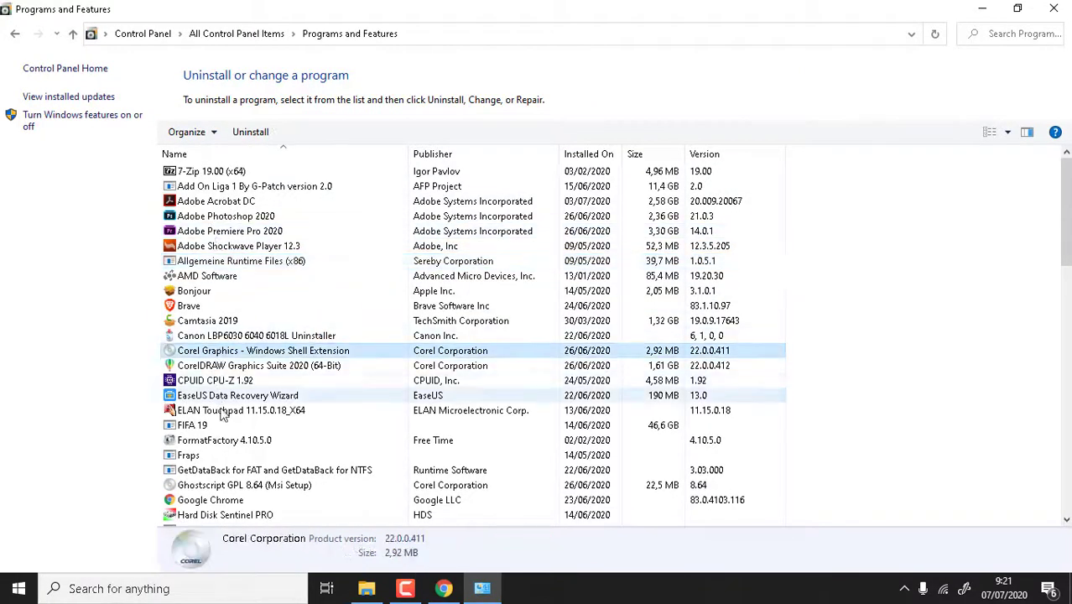
{"action": "left_click", "coordinate": [193, 454]}
{"action": "scroll", "coordinate": [201, 453], "scroll_direction": "down", "scroll_amount": 3}
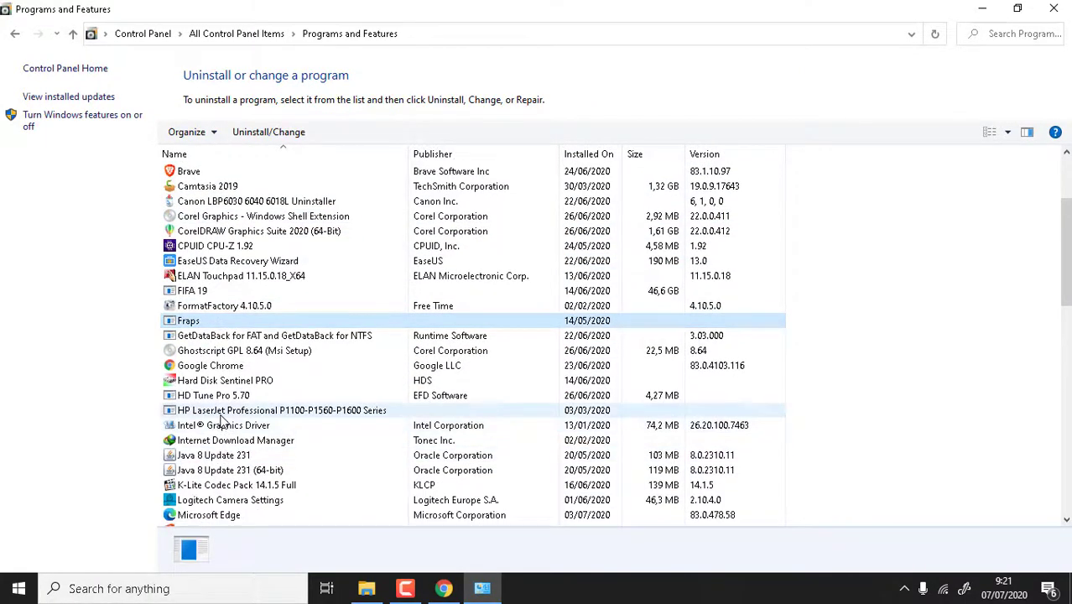
{"action": "scroll", "coordinate": [222, 428], "scroll_direction": "down", "scroll_amount": 1}
{"action": "scroll", "coordinate": [225, 470], "scroll_direction": "down", "scroll_amount": 2}
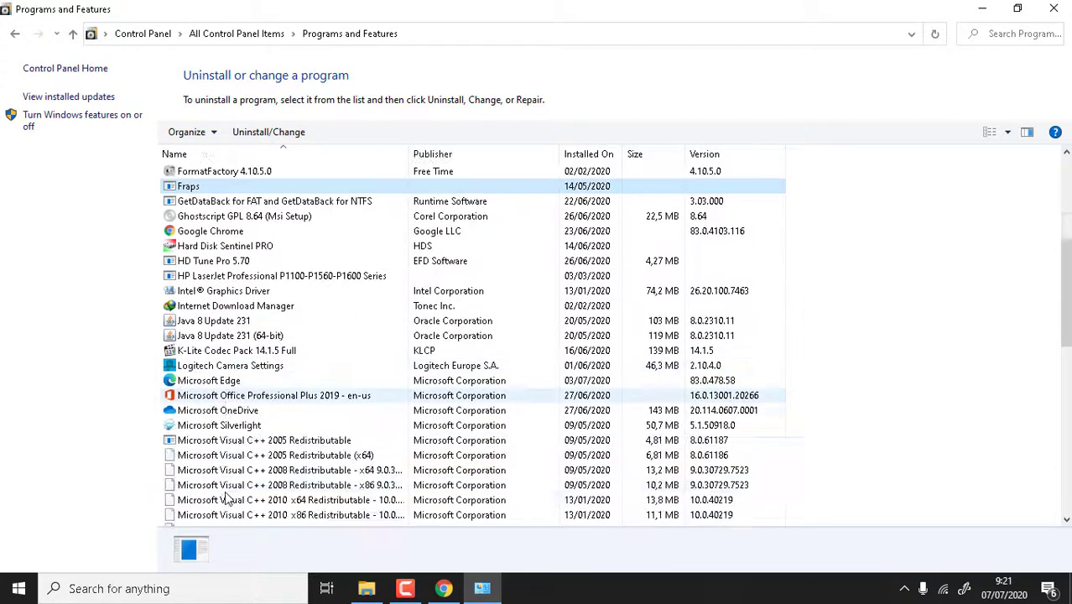
{"action": "scroll", "coordinate": [225, 470], "scroll_direction": "down", "scroll_amount": 12}
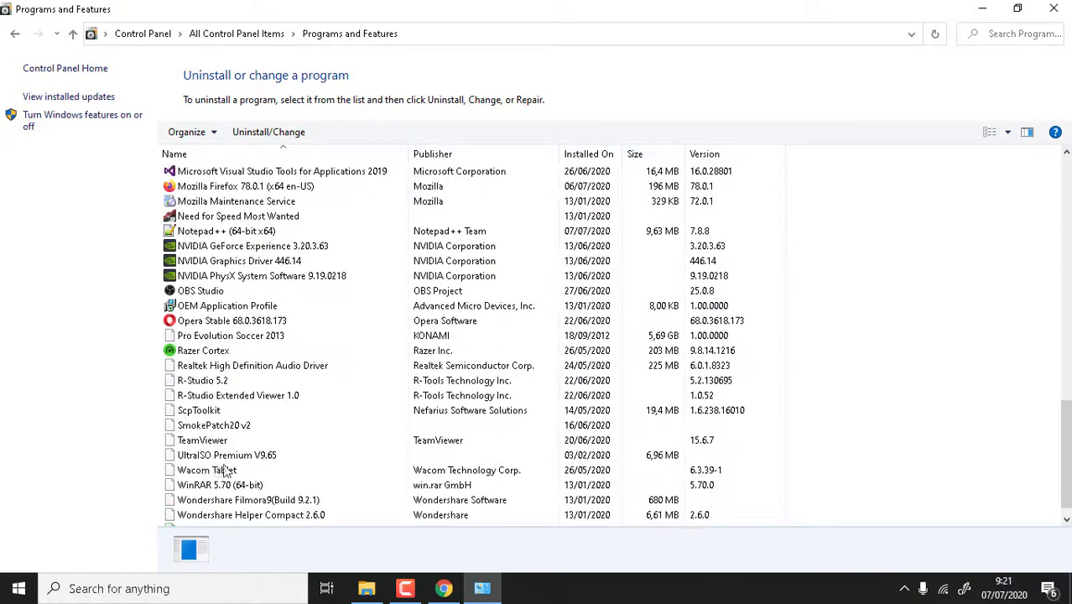
{"action": "left_click", "coordinate": [210, 290]}
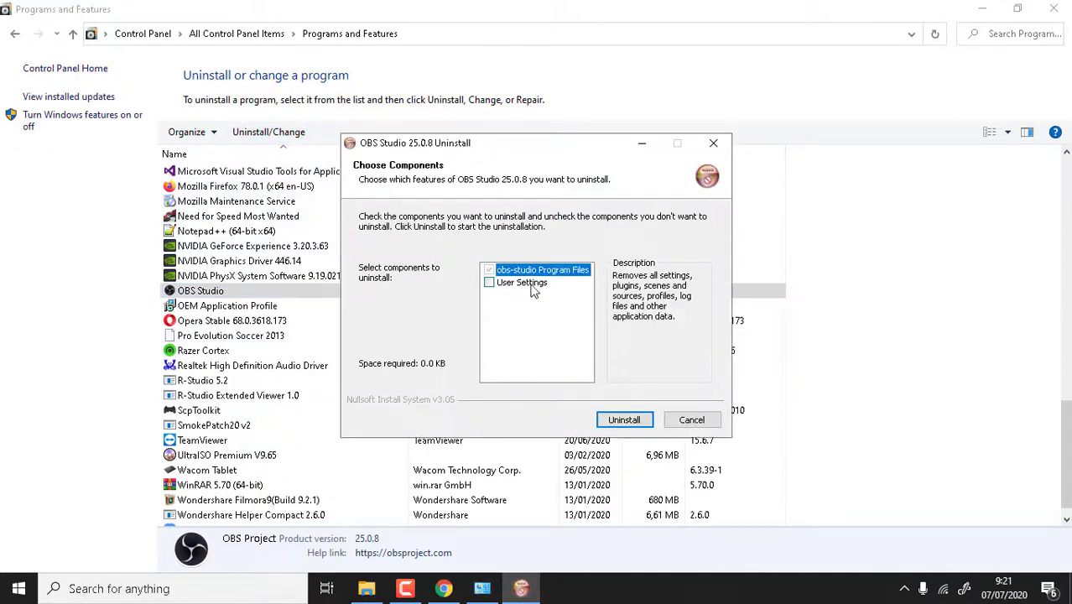
Step: Uninstall OBS Studio with the User Settings component selected, and close the uninstaller and Programs and Features
{"action": "left_click", "coordinate": [521, 283]}
{"action": "left_click", "coordinate": [624, 420]}
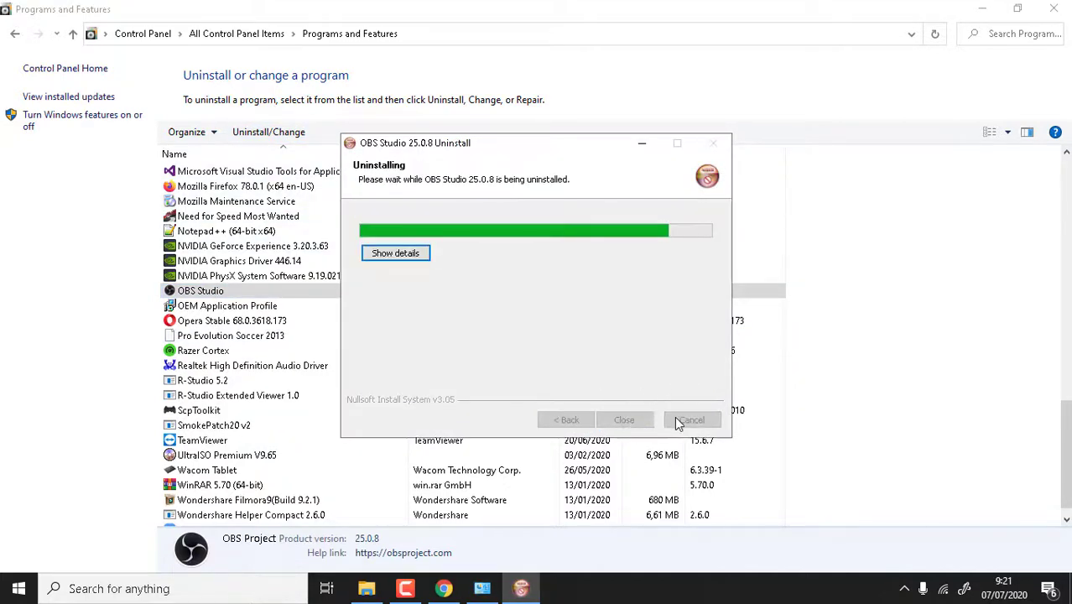
{"action": "left_click", "coordinate": [624, 419]}
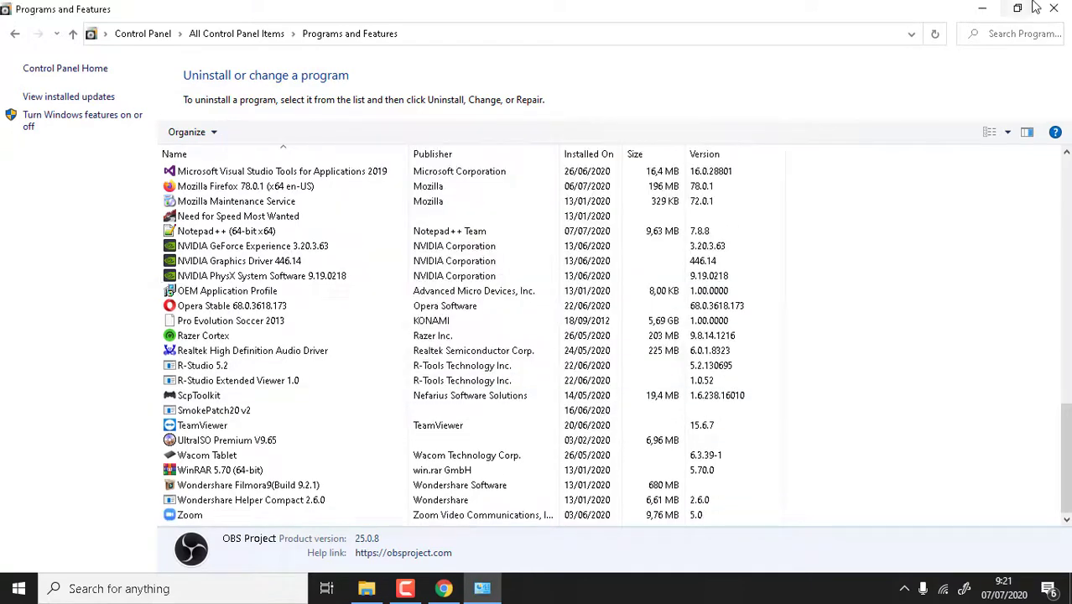
{"action": "left_click", "coordinate": [1054, 8]}
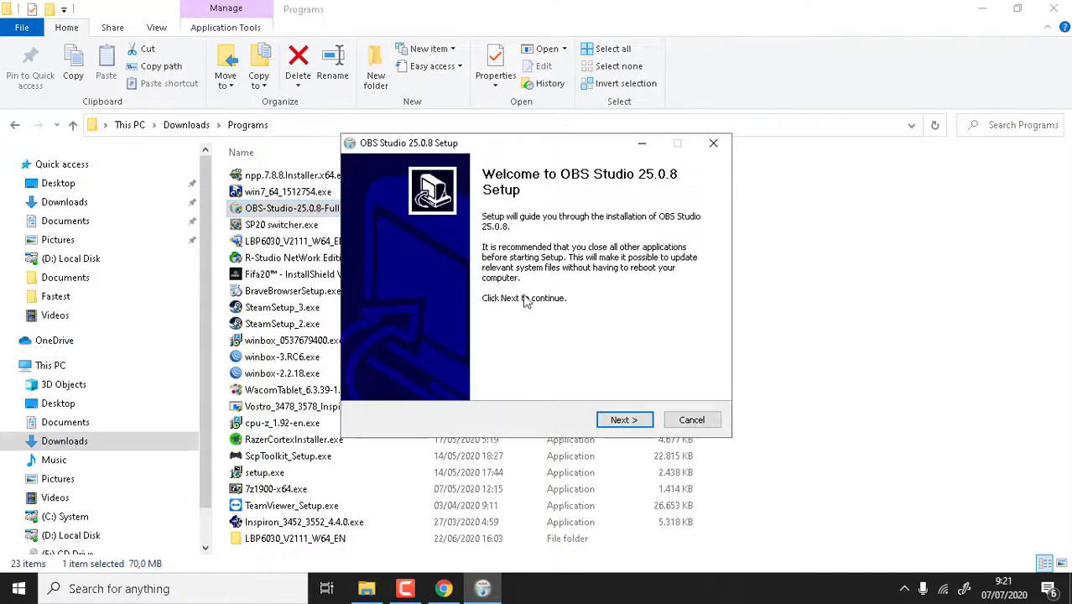
Step: Start installing OBS Studio 25.0.8 into C:\Program Files\obs-studio and close the Programs folder window
{"action": "left_click", "coordinate": [625, 420]}
{"action": "left_click", "coordinate": [624, 420]}
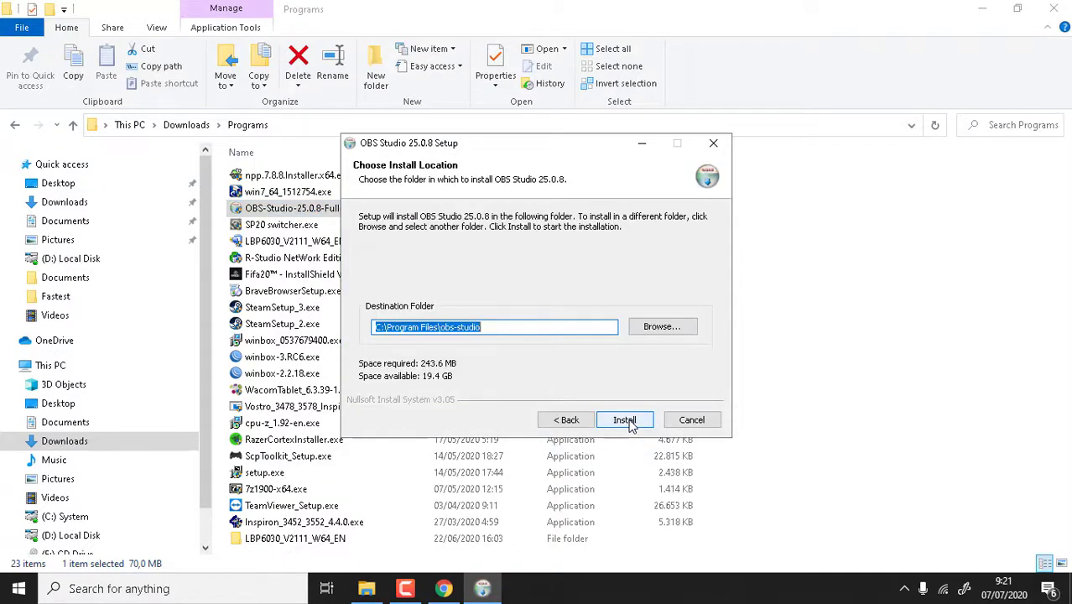
{"action": "left_click", "coordinate": [626, 421]}
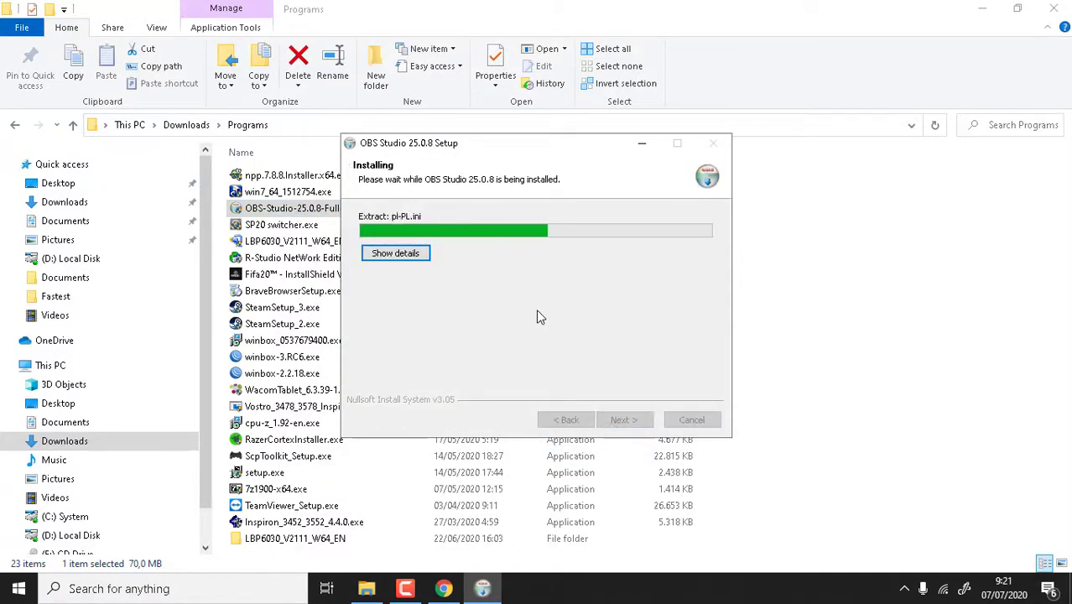
{"action": "left_click", "coordinate": [1054, 8]}
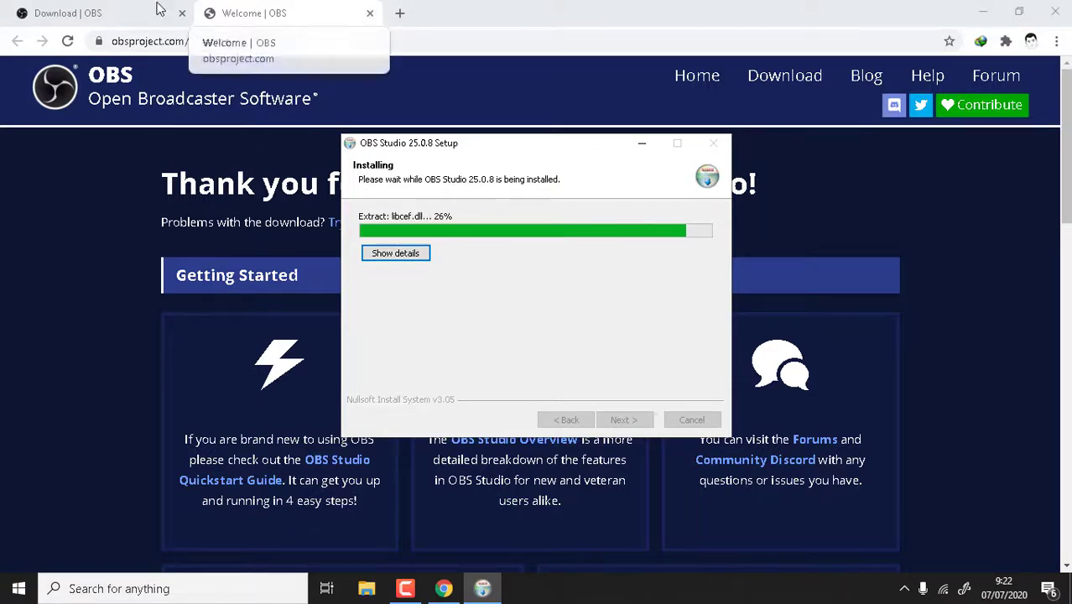
Step: In Chrome, close the OBS welcome page and load facebook.com in place of the OBS download page
{"action": "left_click", "coordinate": [275, 9]}
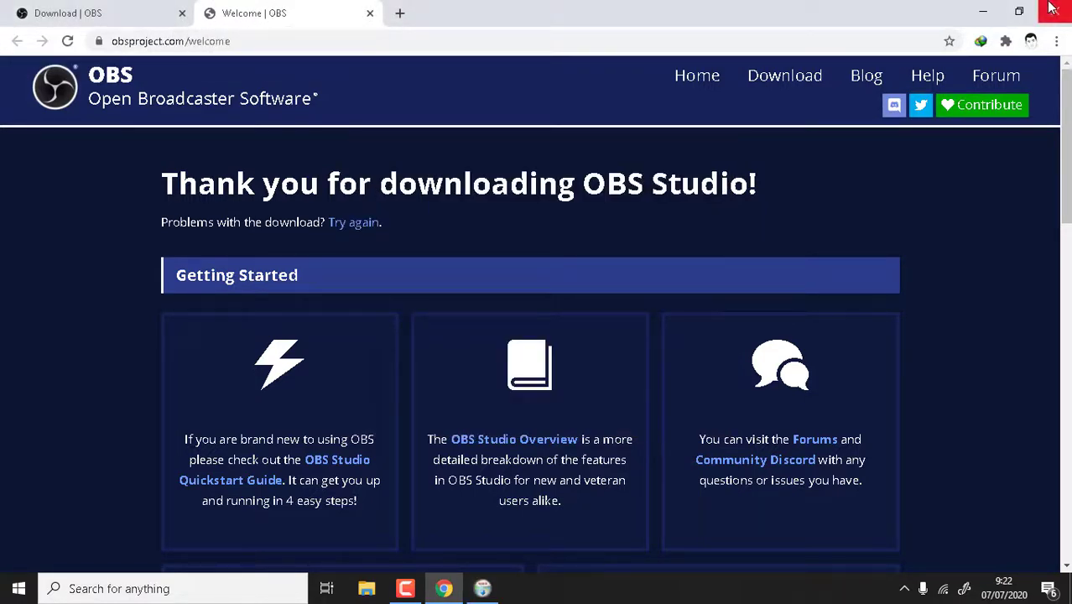
{"action": "left_click", "coordinate": [113, 13]}
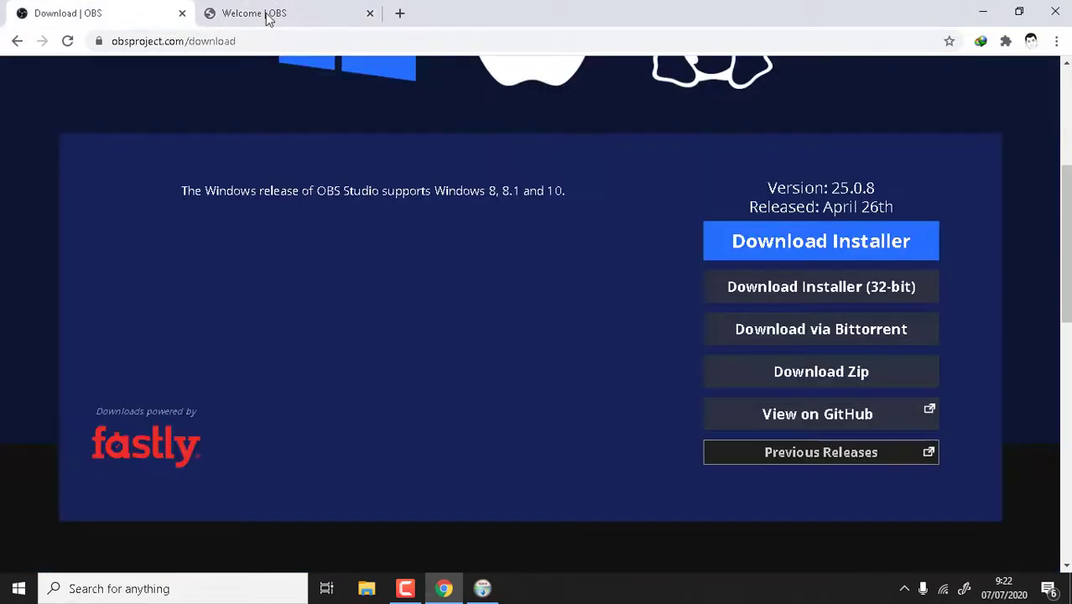
{"action": "left_click", "coordinate": [268, 15]}
{"action": "left_click", "coordinate": [369, 17]}
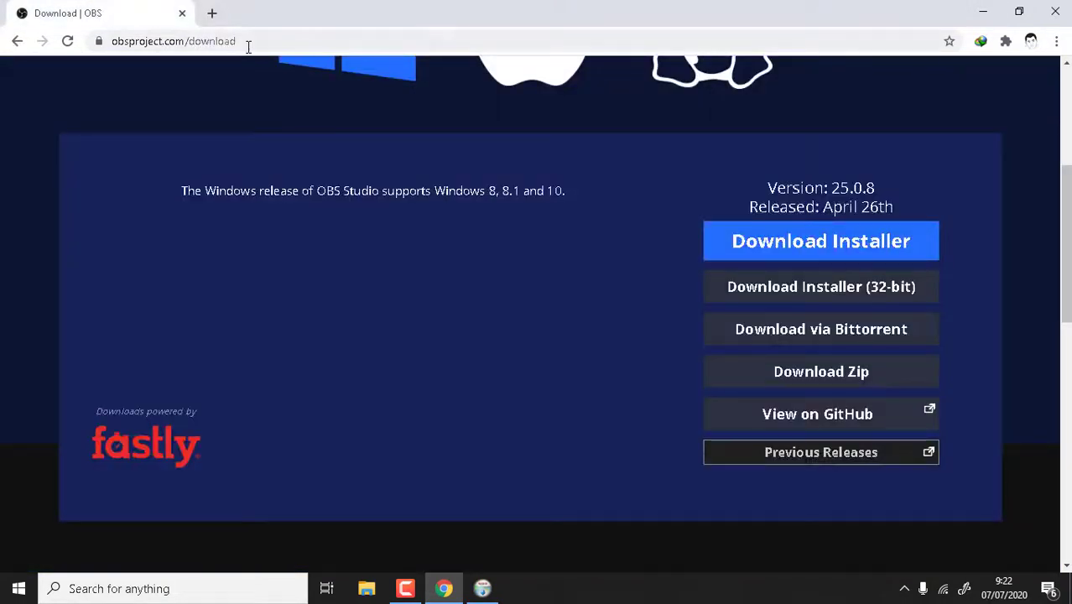
{"action": "left_click", "coordinate": [239, 44]}
{"action": "type", "text": "facebook.com"}
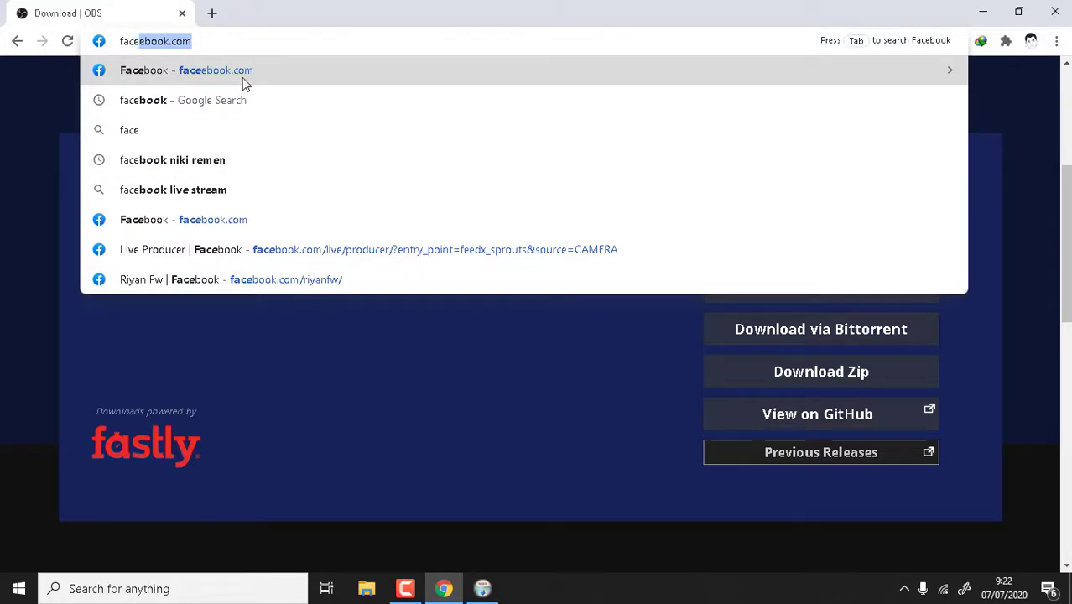
{"action": "left_click", "coordinate": [244, 84]}
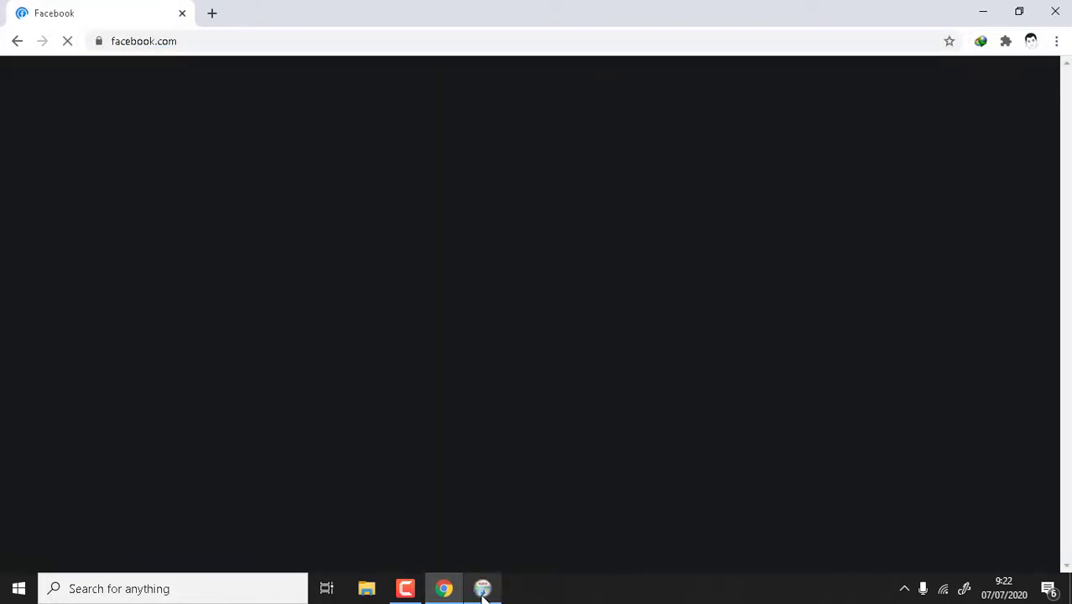
Step: Return to the OBS Studio installer and finish setup with Launch OBS Studio 25.0.8 selected
{"action": "mouse_move", "coordinate": [482, 591]}
{"action": "left_click", "coordinate": [483, 504]}
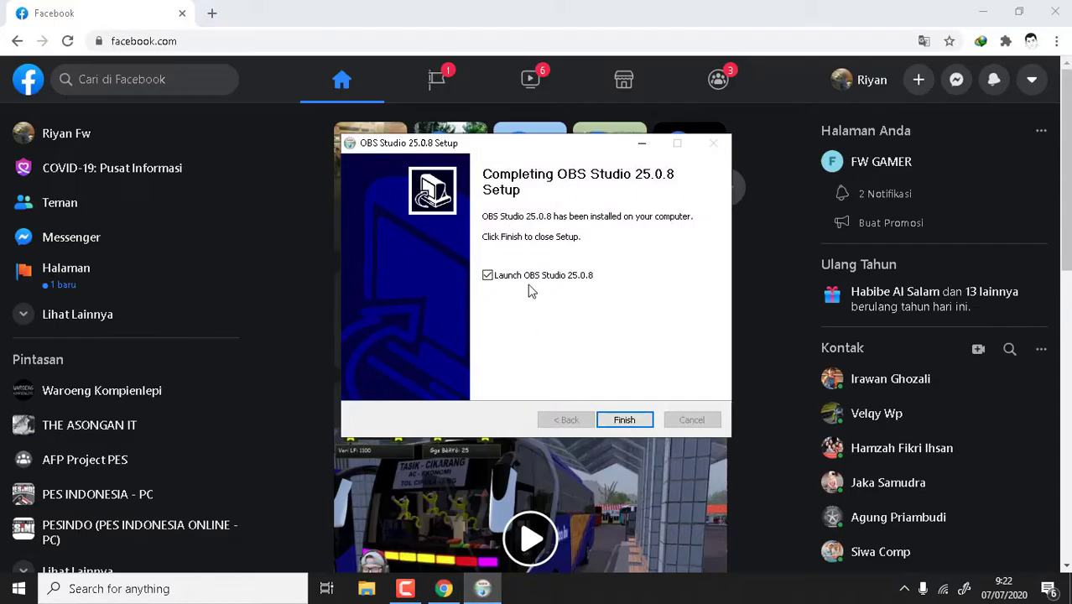
{"action": "left_click_drag", "start_coordinate": [539, 148], "coordinate": [490, 197]}
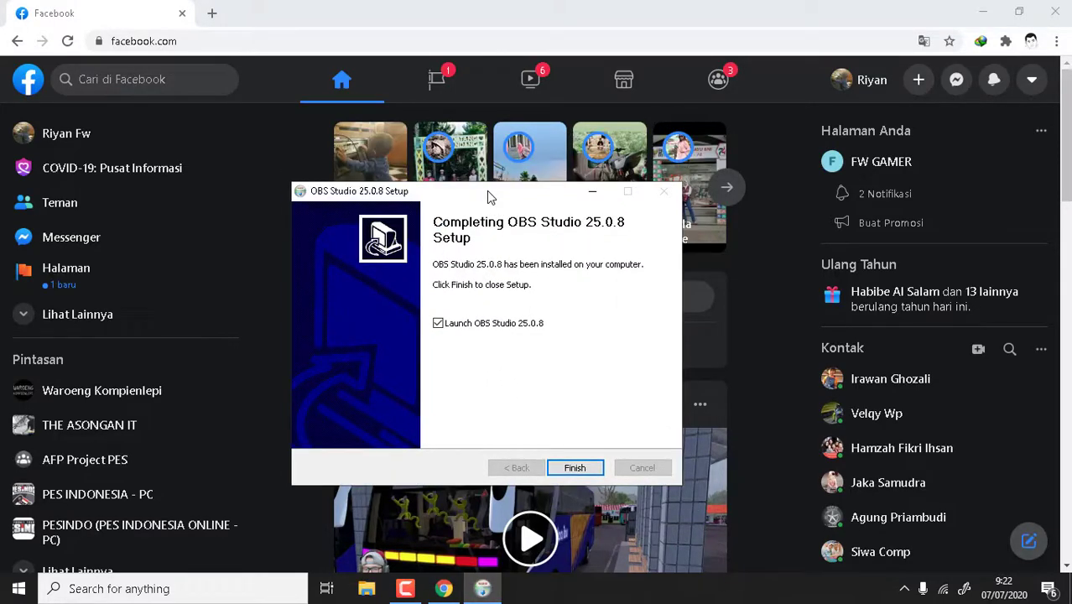
{"action": "left_click", "coordinate": [586, 472]}
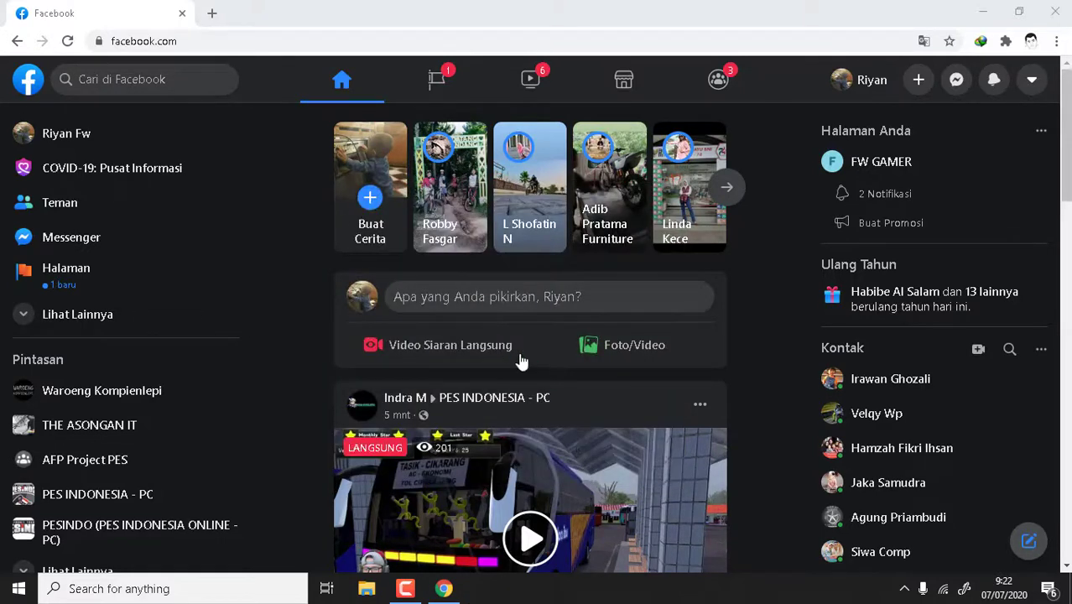
Step: Minimize the browser to show the desktop and decline the auto-configuration prompt at OBS Studio's first launch
{"action": "left_click", "coordinate": [444, 589]}
{"action": "left_click", "coordinate": [444, 589]}
{"action": "left_click", "coordinate": [444, 589]}
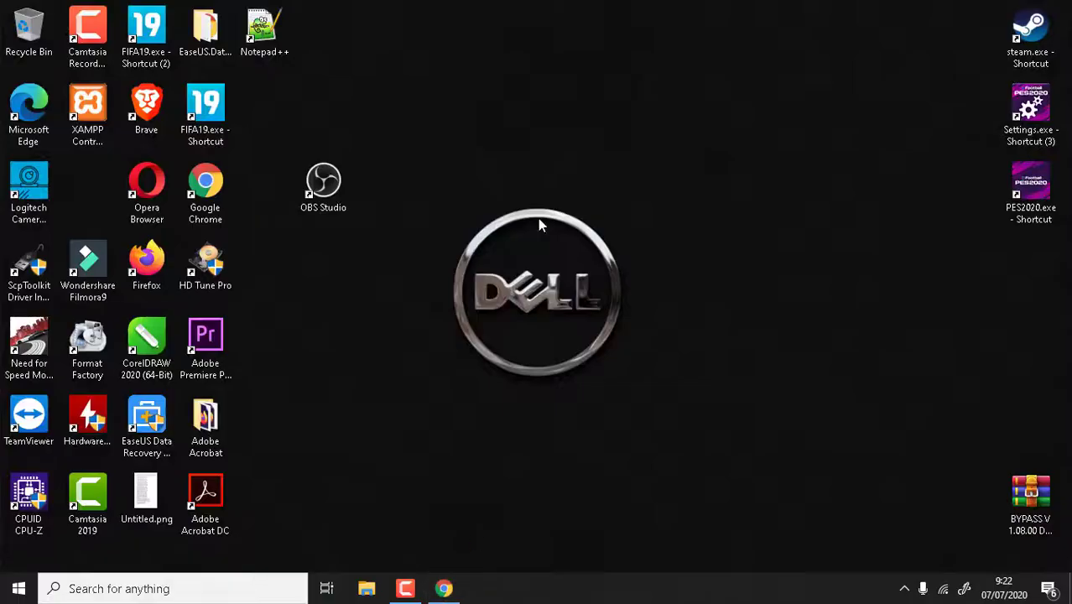
{"action": "right_click", "coordinate": [537, 200]}
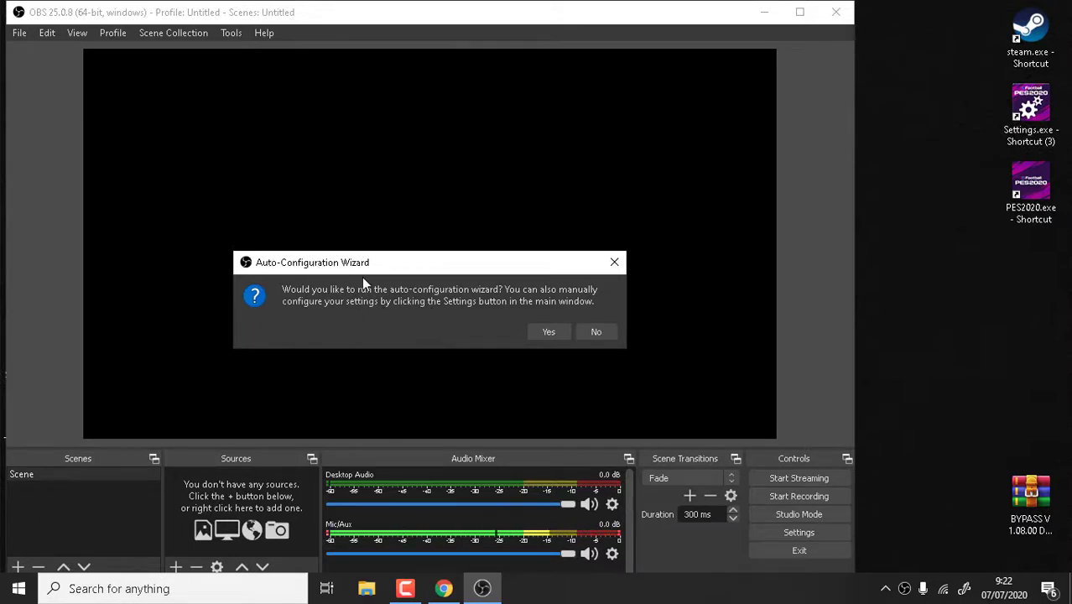
{"action": "left_click", "coordinate": [595, 333]}
{"action": "left_click", "coordinate": [590, 340]}
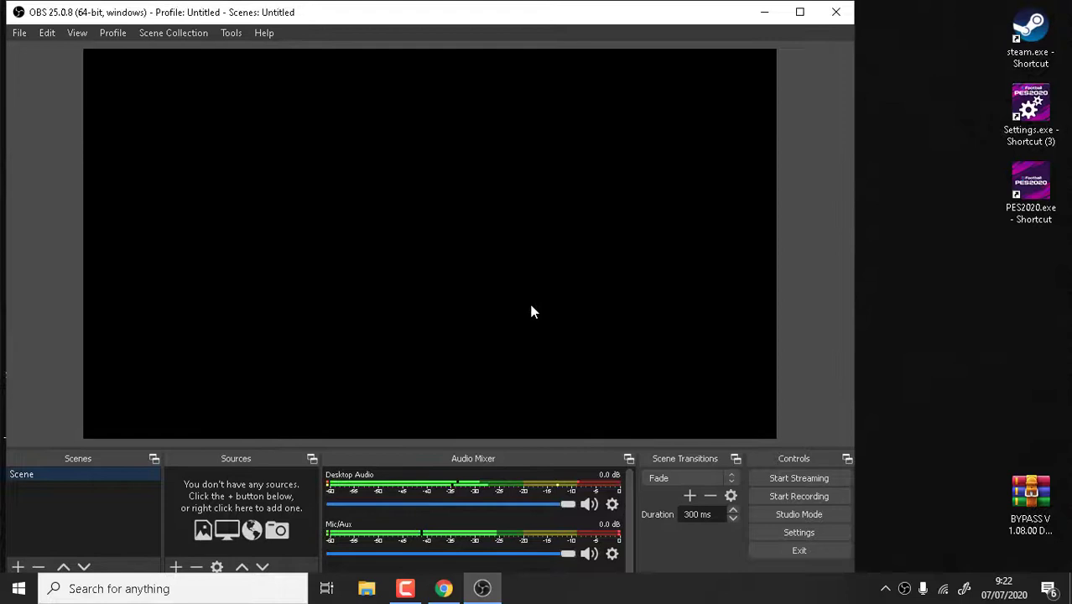
{"action": "left_click", "coordinate": [179, 37]}
{"action": "mouse_move", "coordinate": [229, 34]}
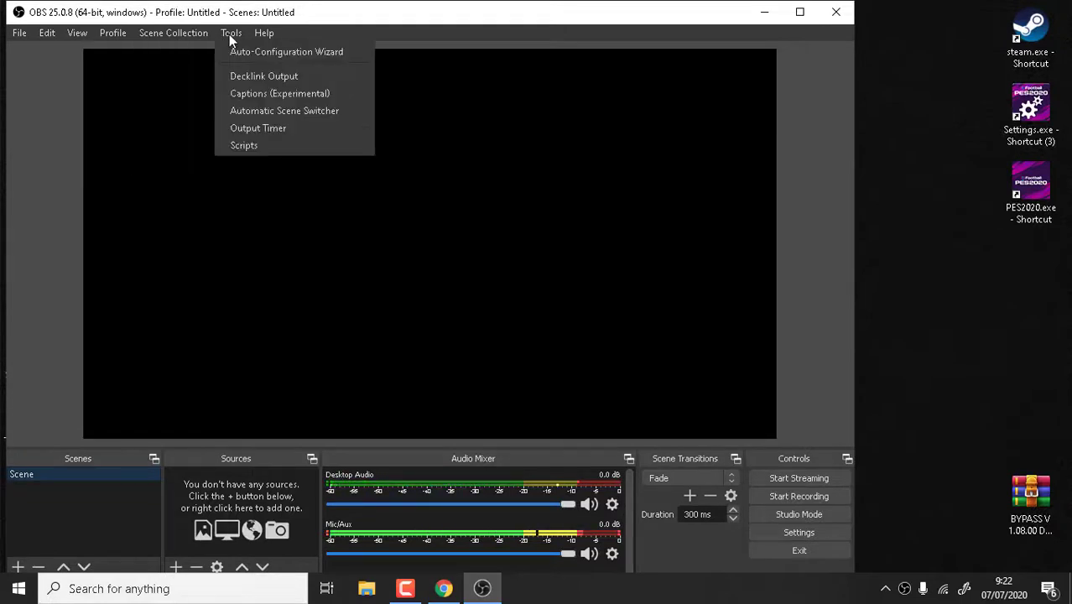
{"action": "left_click", "coordinate": [382, 22]}
{"action": "left_click_drag", "start_coordinate": [352, 20], "coordinate": [410, 17]}
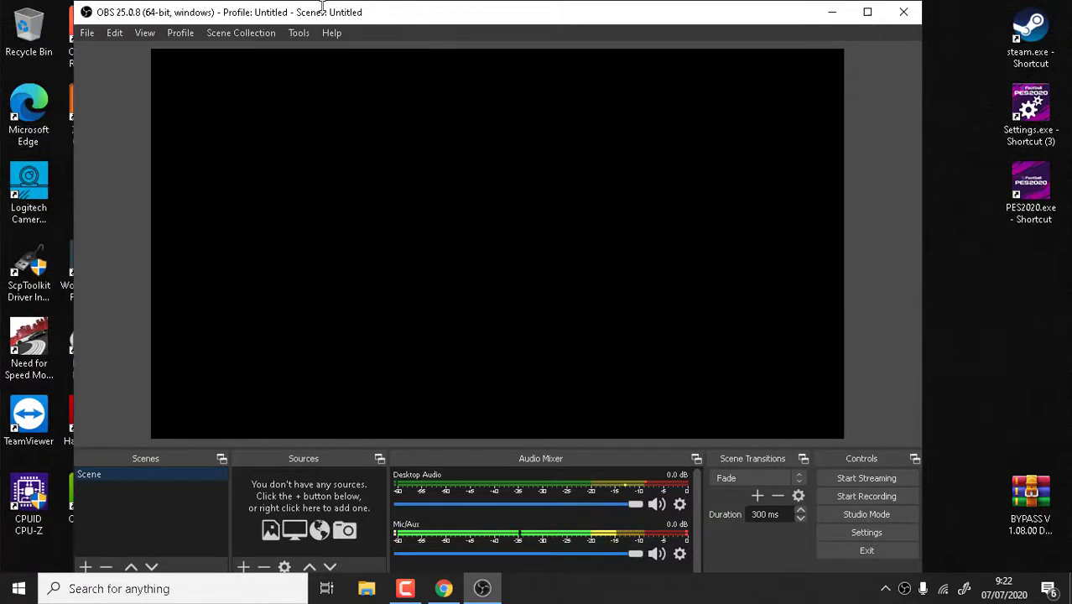
{"action": "left_click", "coordinate": [300, 35]}
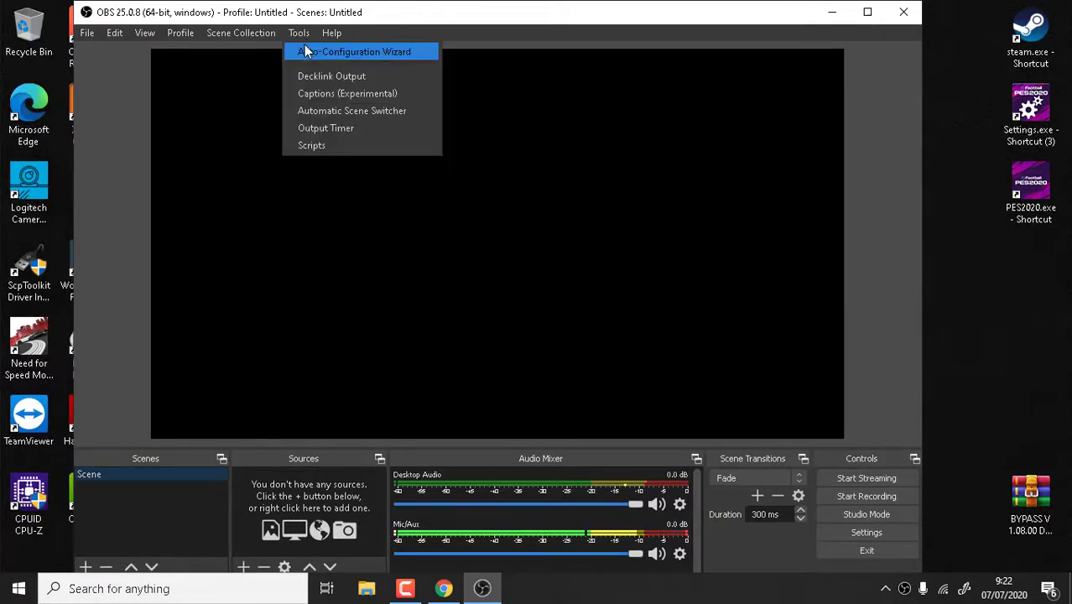
{"action": "left_click", "coordinate": [385, 15]}
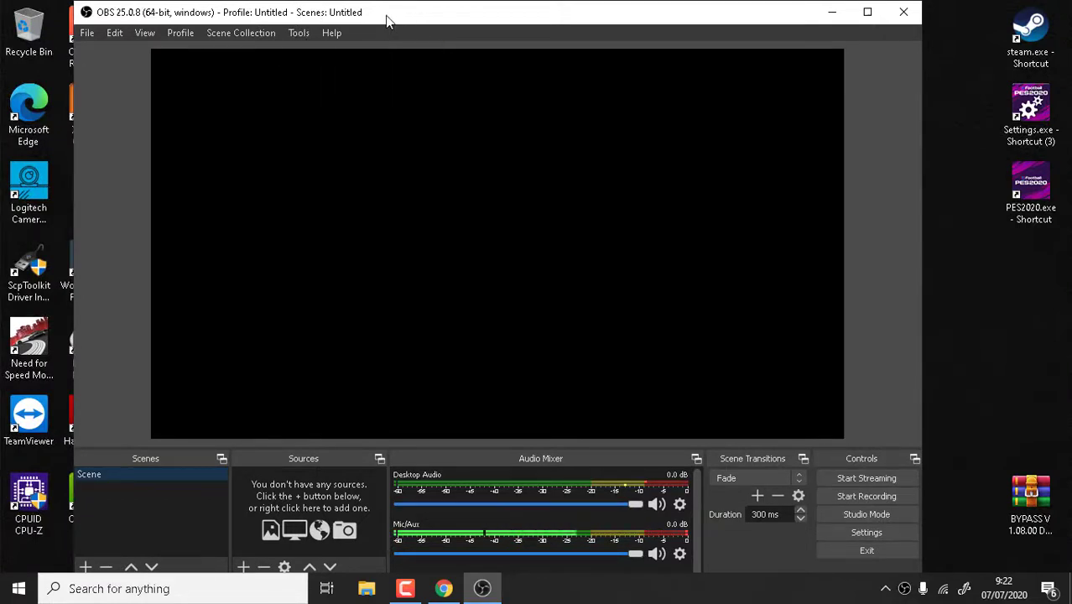
Step: Start the Auto-Configuration Wizard and choose to optimize for streaming, with recording secondary
{"action": "left_click", "coordinate": [303, 34]}
{"action": "left_click", "coordinate": [302, 22]}
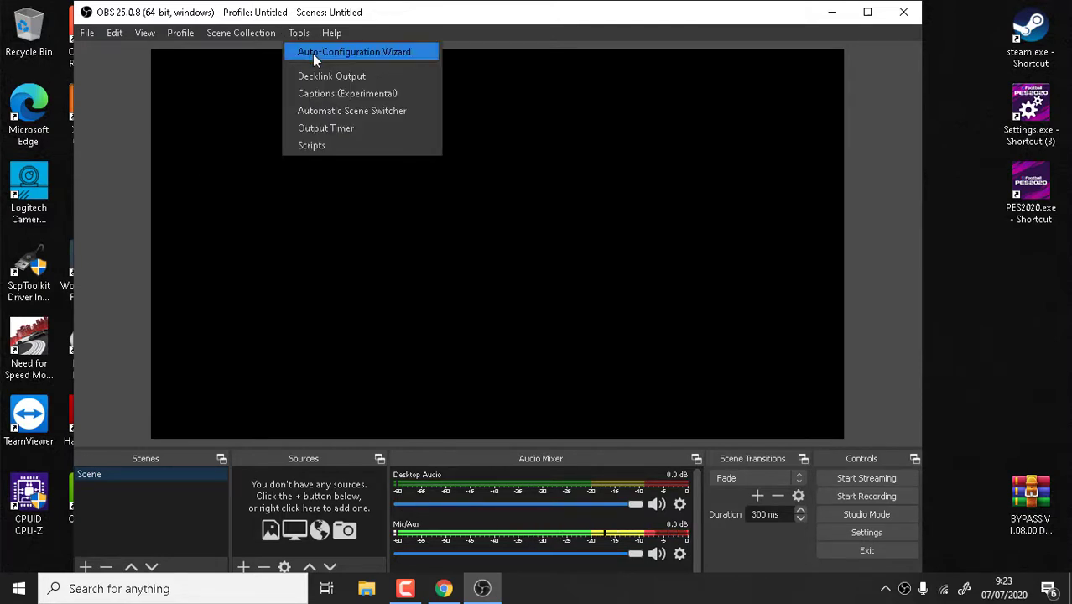
{"action": "left_click", "coordinate": [312, 54]}
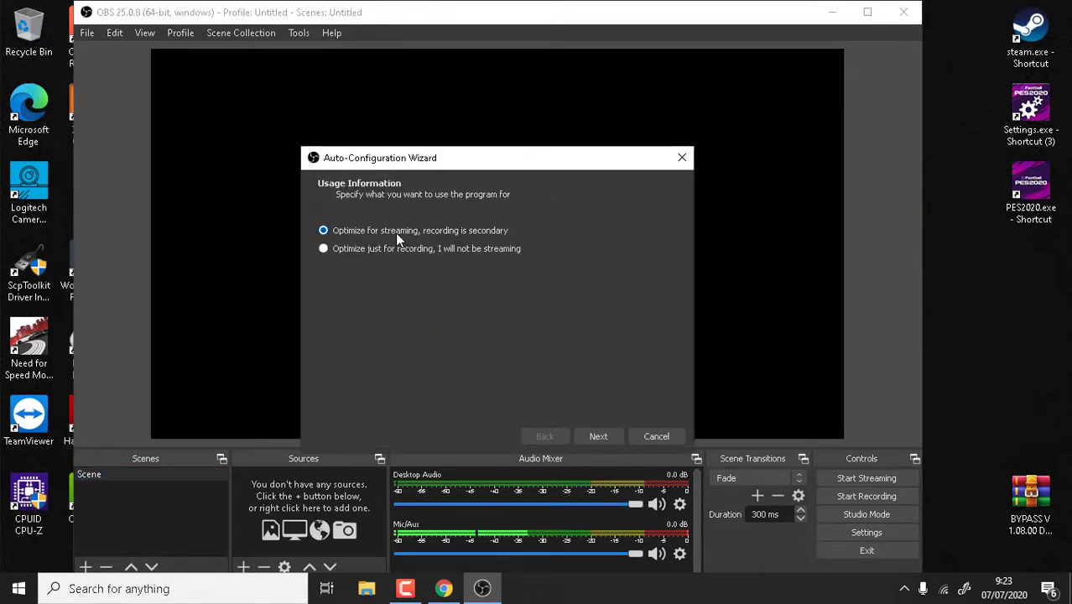
{"action": "left_click", "coordinate": [324, 249]}
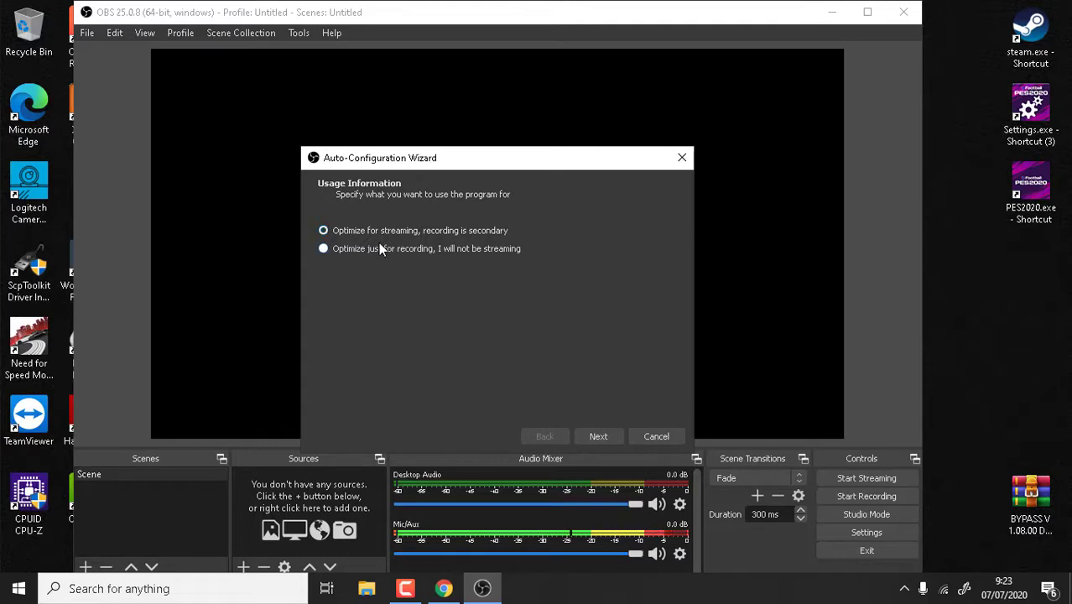
{"action": "left_click", "coordinate": [414, 248]}
{"action": "left_click", "coordinate": [388, 232]}
{"action": "left_click", "coordinate": [606, 436]}
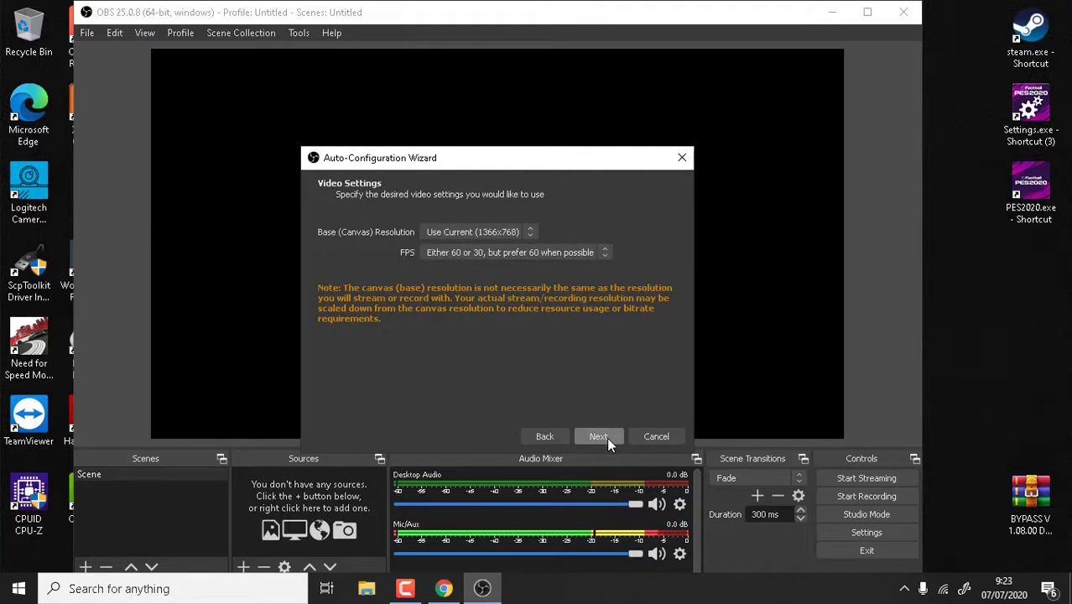
Step: Set the base canvas resolution to 1280x720, keep FPS at either 60 or 30 preferring 60, and continue to the stream information
{"action": "left_click", "coordinate": [535, 234]}
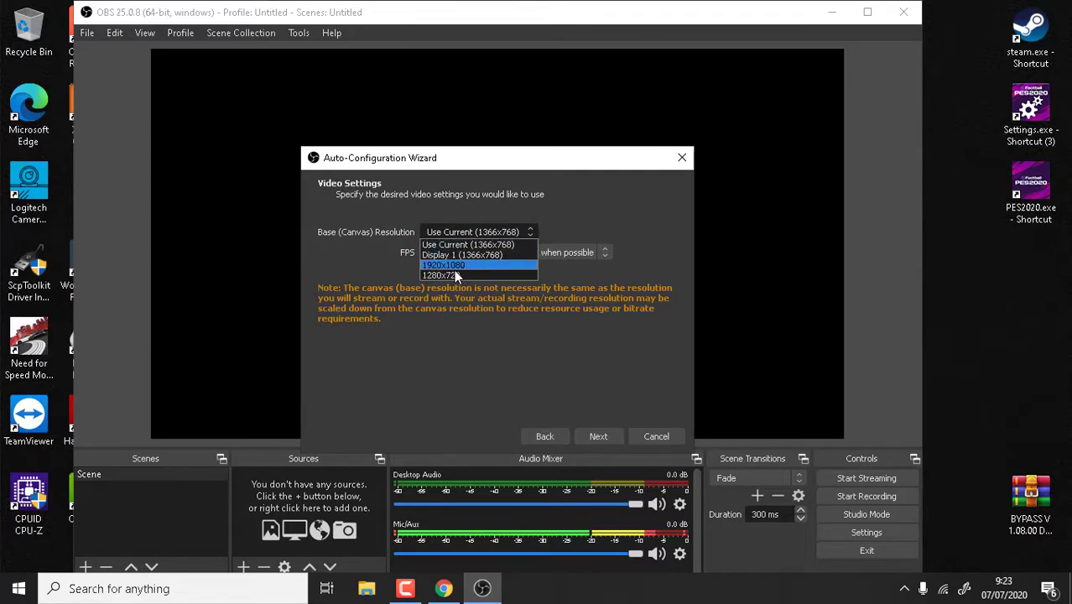
{"action": "left_click", "coordinate": [558, 214]}
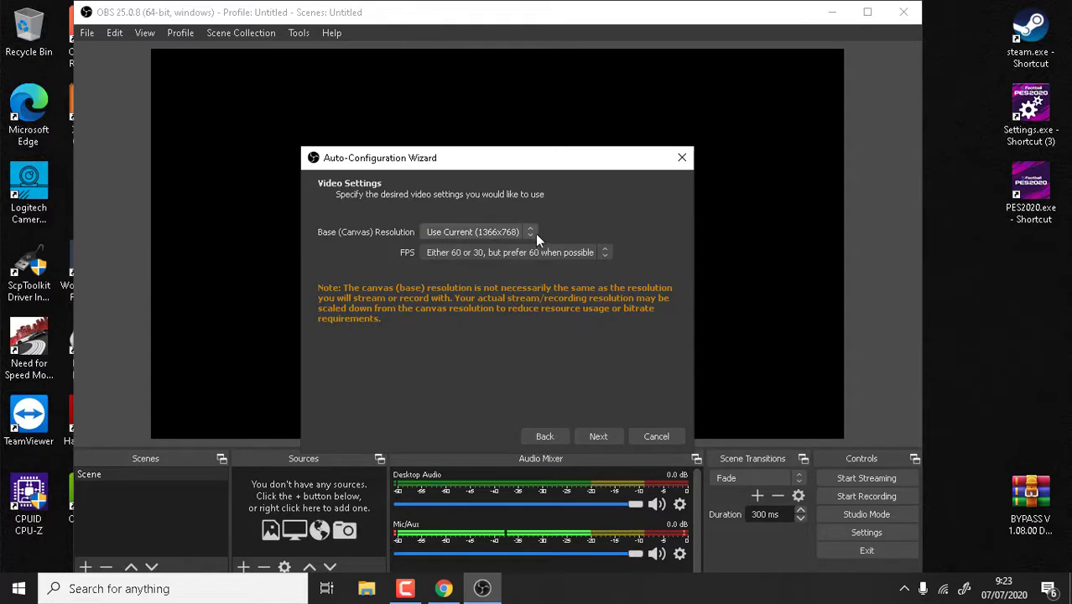
{"action": "left_click", "coordinate": [530, 235]}
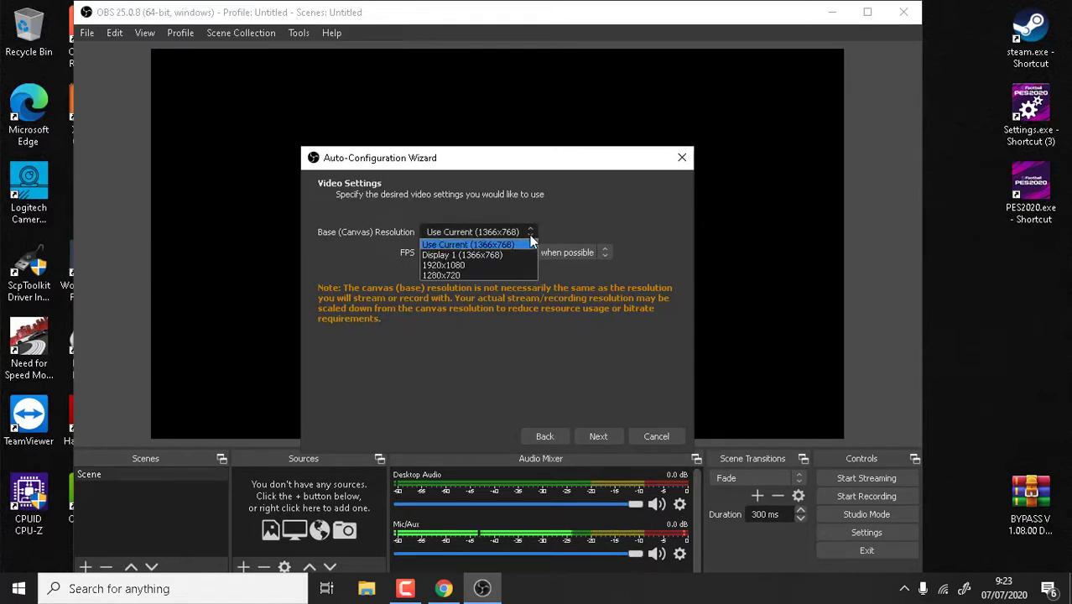
{"action": "left_click", "coordinate": [476, 274]}
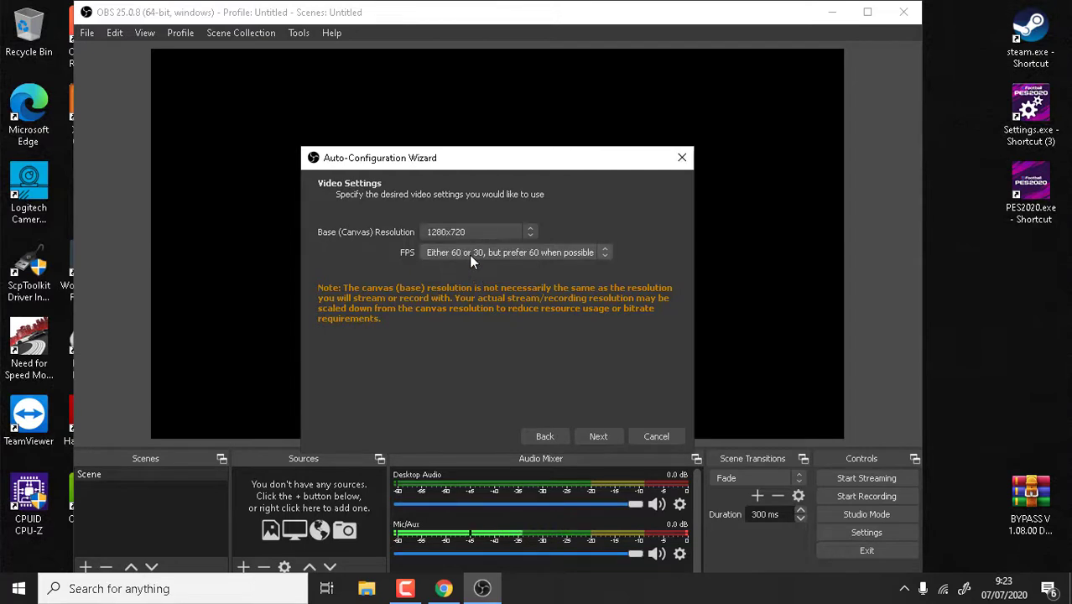
{"action": "left_click", "coordinate": [469, 254]}
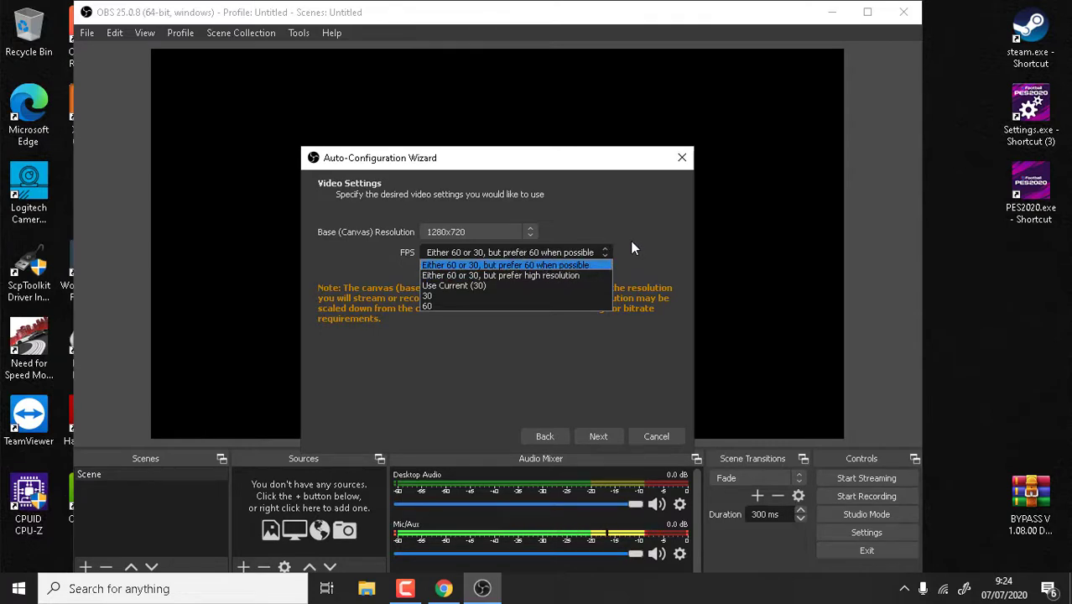
{"action": "left_click", "coordinate": [621, 277]}
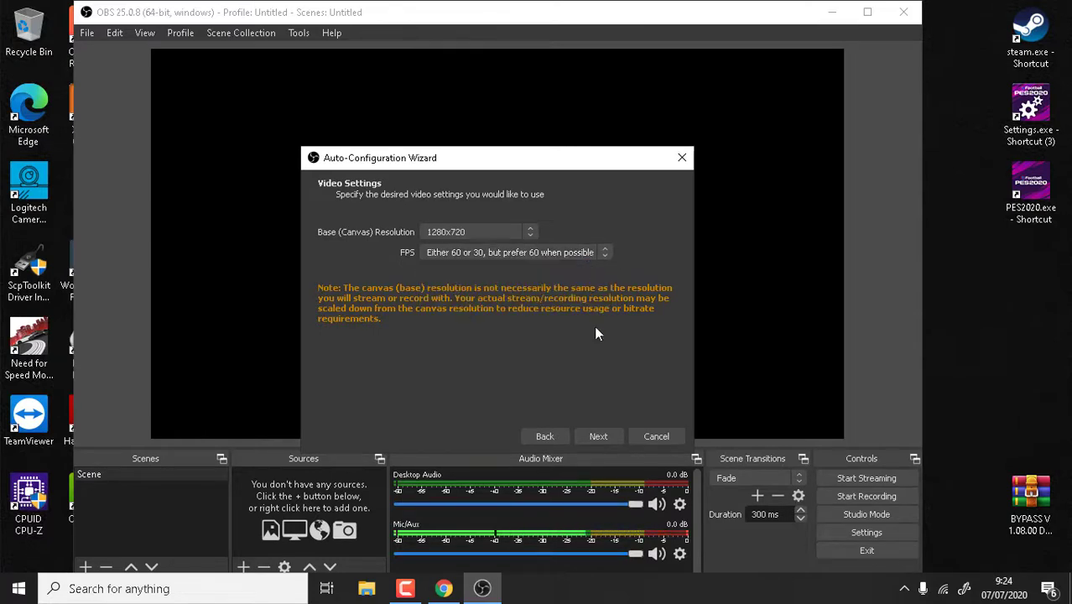
{"action": "left_click", "coordinate": [610, 438]}
Step: Choose Facebook Live as the streaming service in the wizard
{"action": "left_click", "coordinate": [515, 239]}
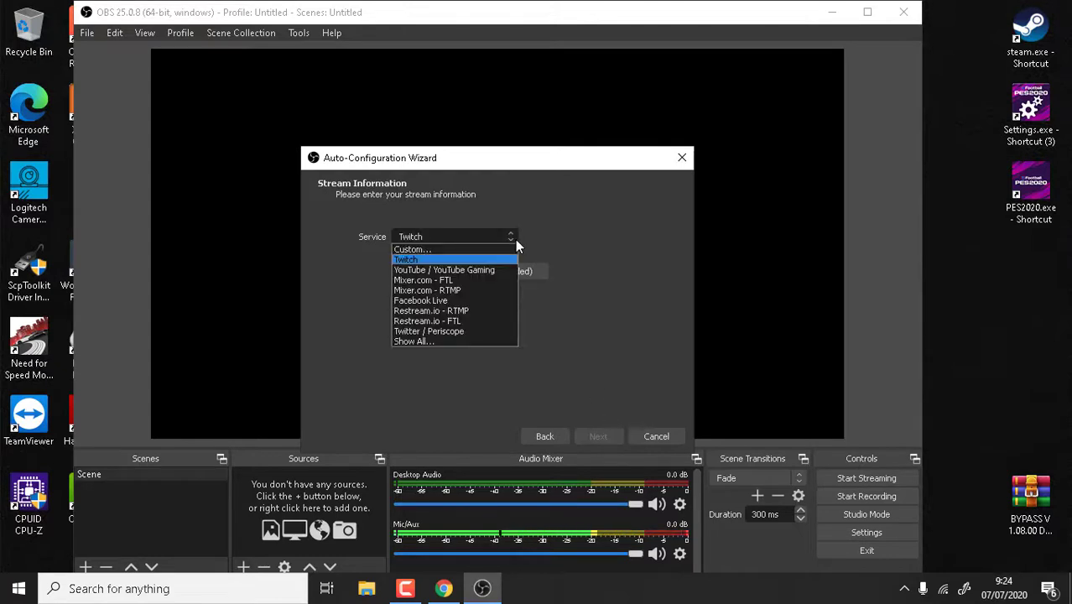
{"action": "left_click", "coordinate": [515, 239]}
{"action": "left_click", "coordinate": [514, 238]}
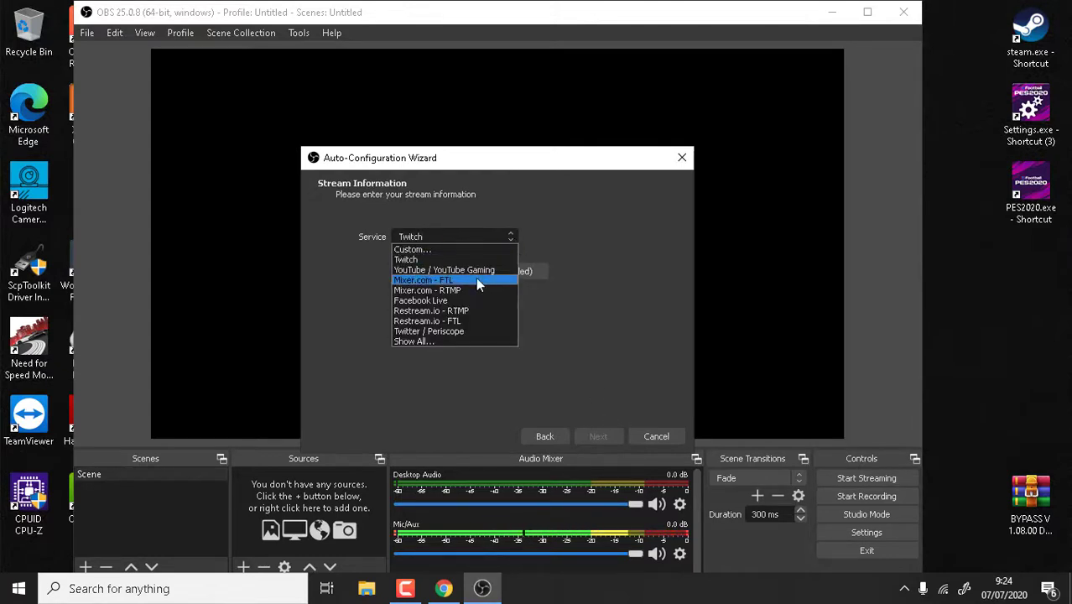
{"action": "left_click", "coordinate": [437, 301]}
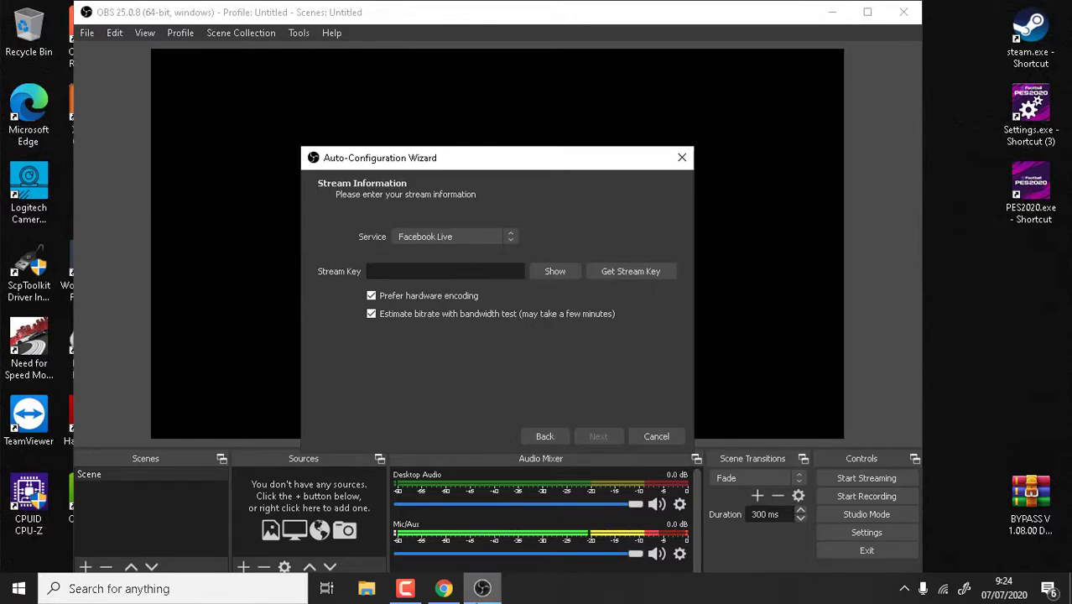
Step: Switch to Facebook in Chrome, start a live video using a stream key, and locate the server URL and stream key
{"action": "left_click", "coordinate": [444, 588]}
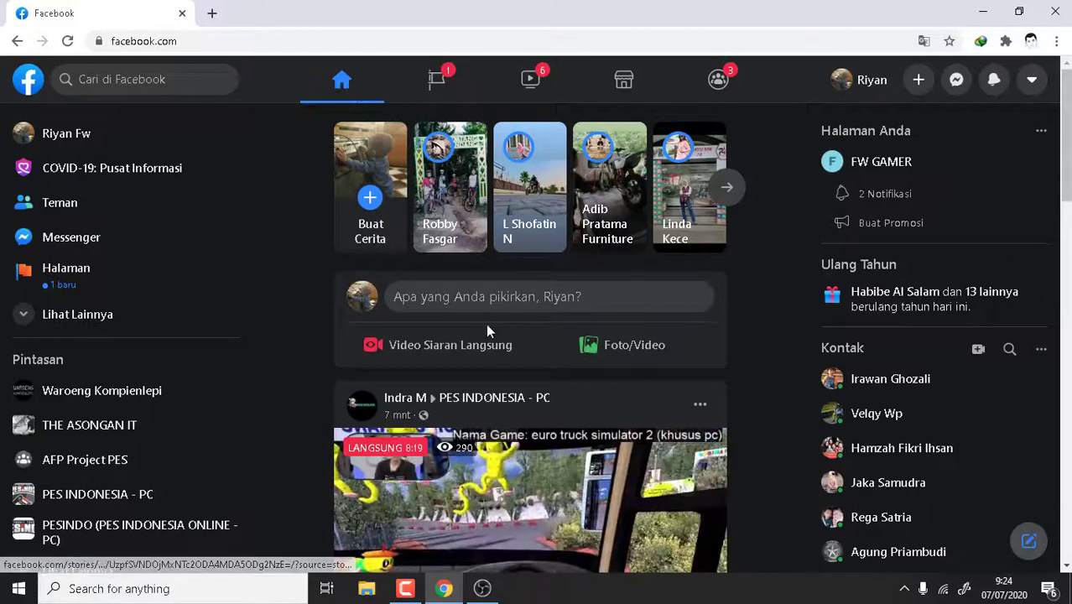
{"action": "left_click", "coordinate": [457, 351]}
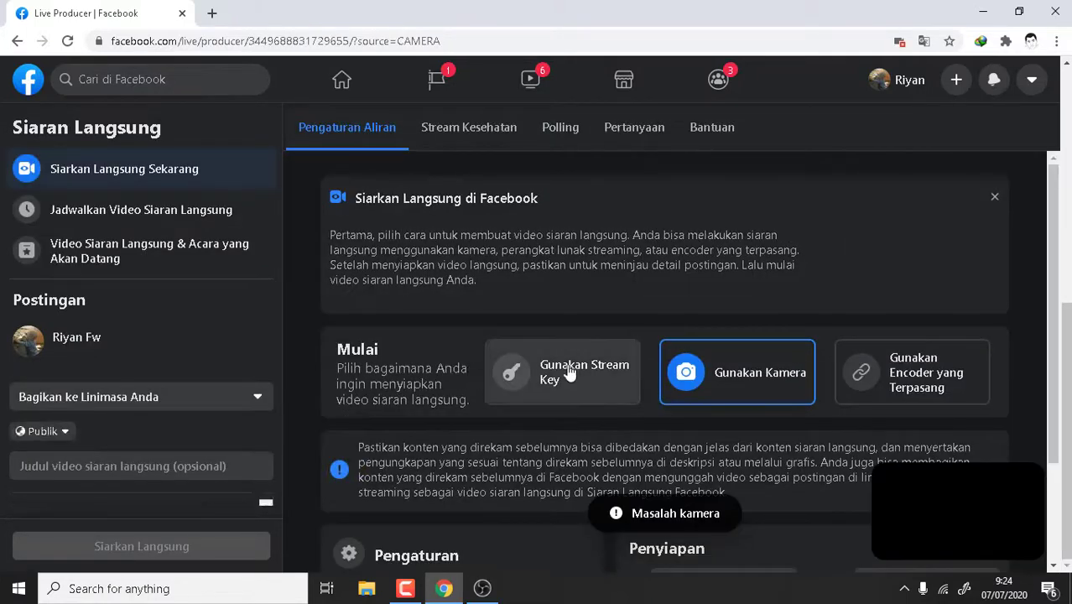
{"action": "left_click", "coordinate": [554, 381]}
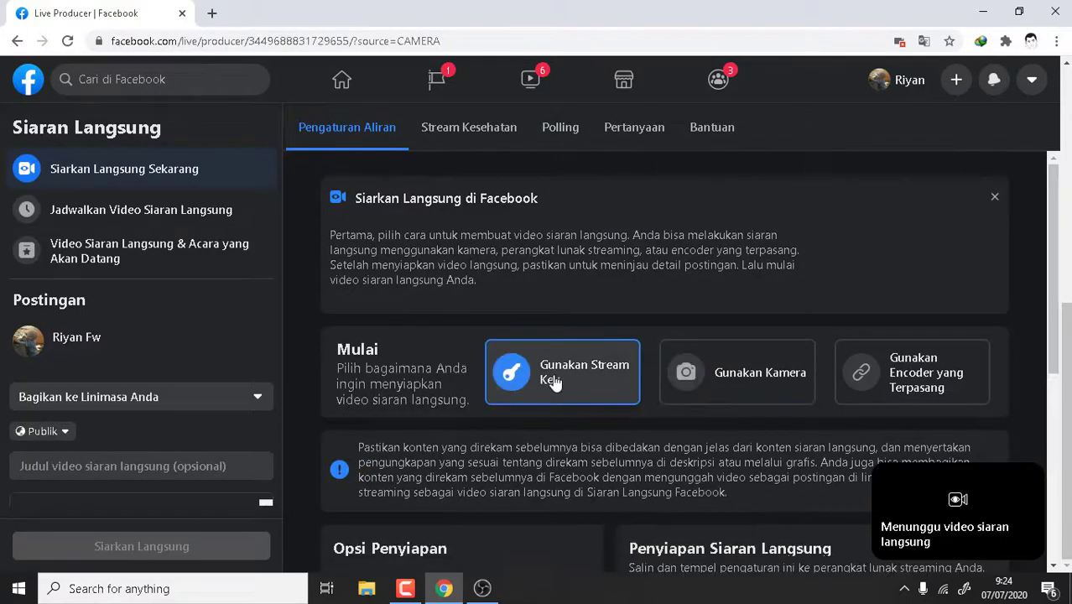
{"action": "scroll", "coordinate": [558, 374], "scroll_direction": "down", "scroll_amount": 5}
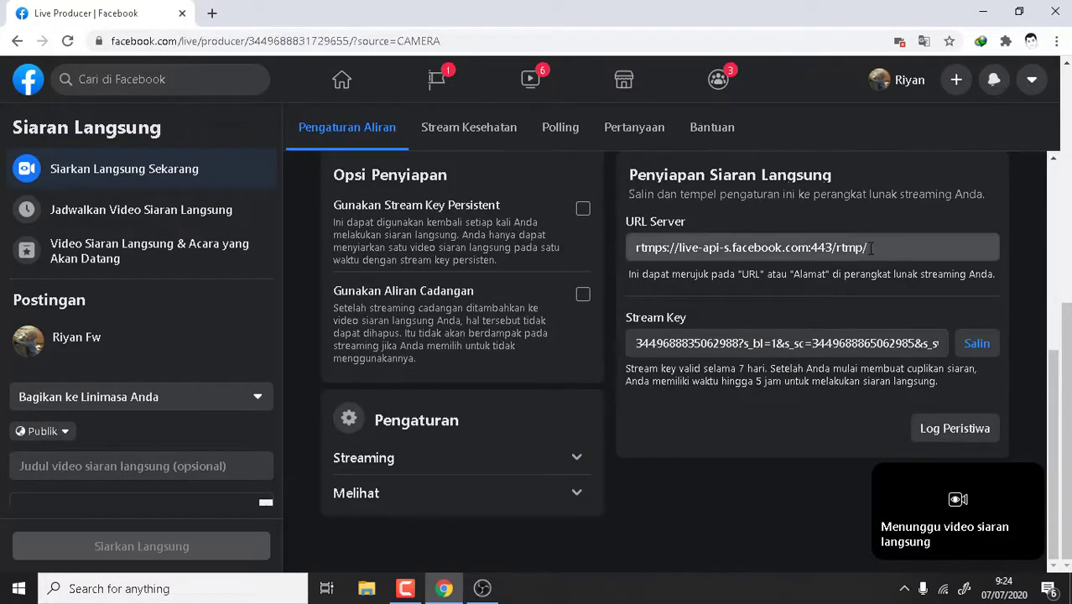
Step: Copy the stream key from the Facebook live setup page and paste it as the stream key in the OBS Auto-Configuration Wizard
{"action": "left_click", "coordinate": [871, 248]}
{"action": "left_click_drag", "start_coordinate": [868, 248], "coordinate": [636, 247]}
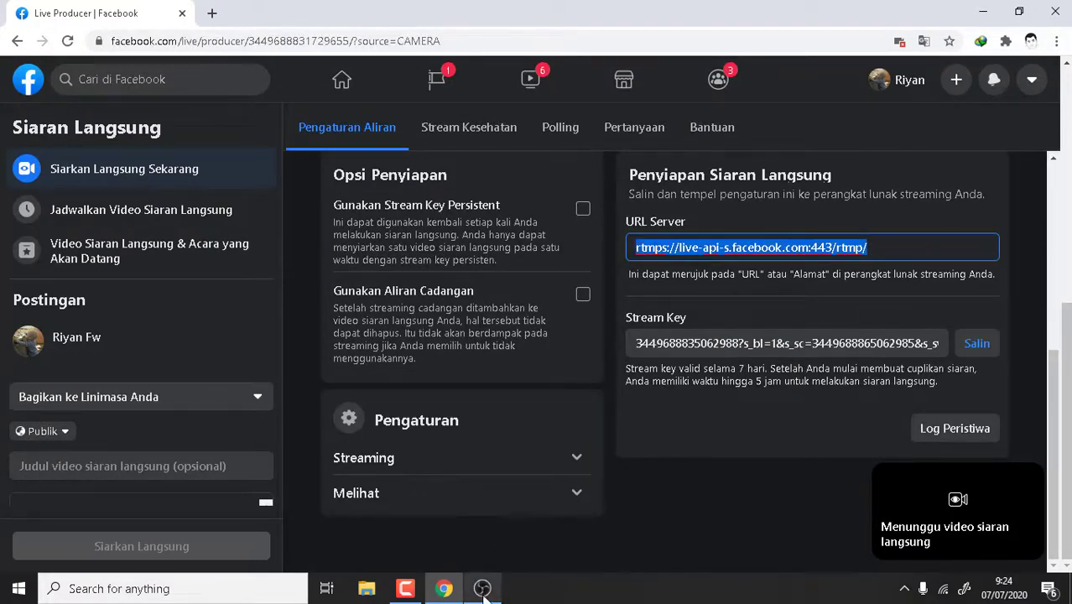
{"action": "left_click", "coordinate": [484, 589]}
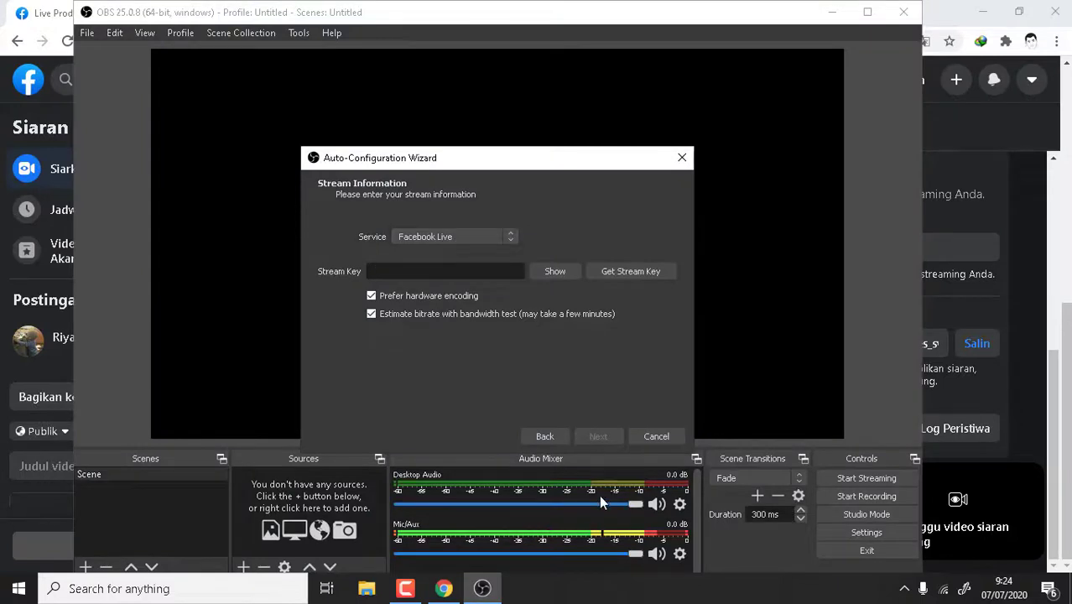
{"action": "left_click", "coordinate": [1029, 296]}
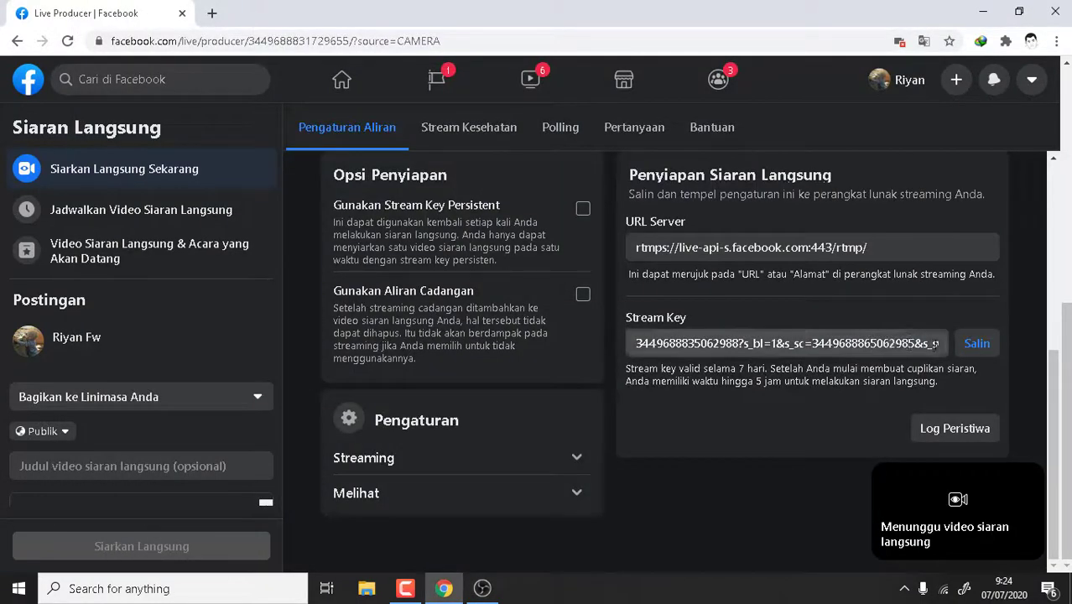
{"action": "left_click", "coordinate": [977, 344]}
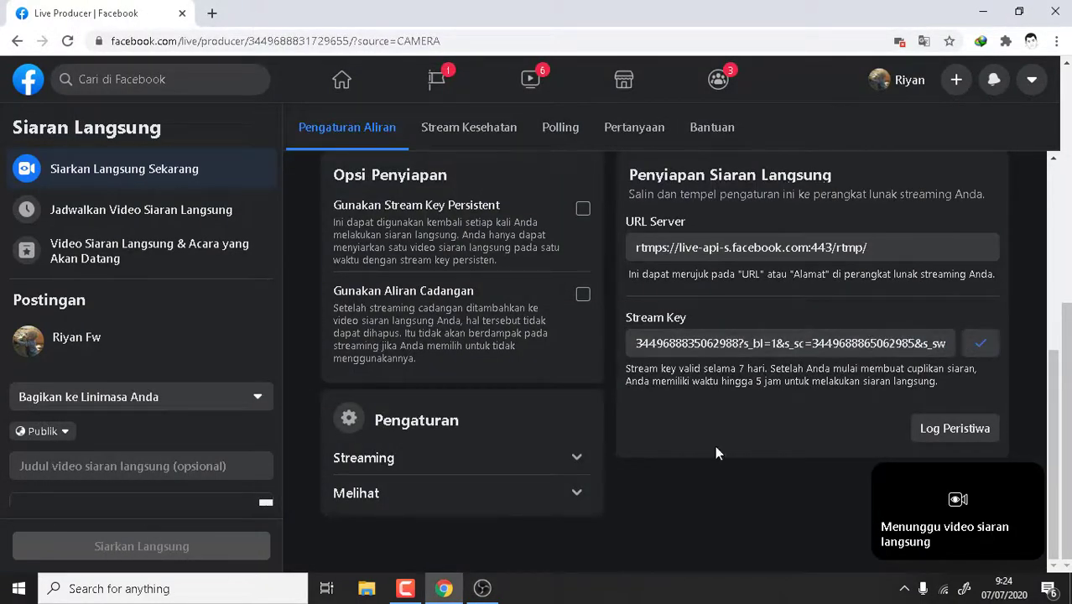
{"action": "left_click", "coordinate": [484, 589]}
{"action": "left_click", "coordinate": [420, 272]}
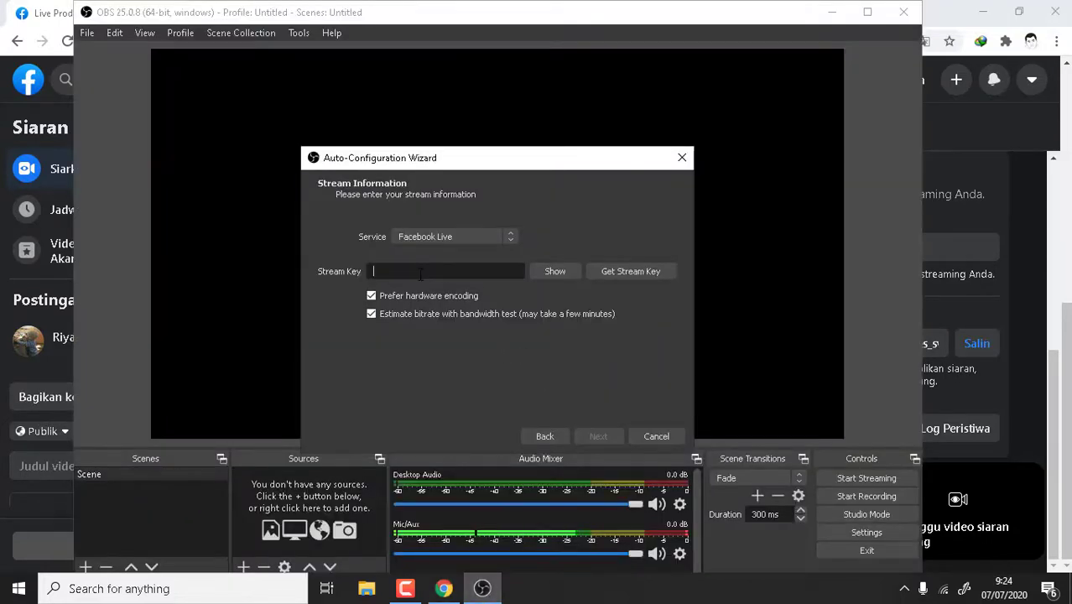
{"action": "key", "text": "ctrl+v"}
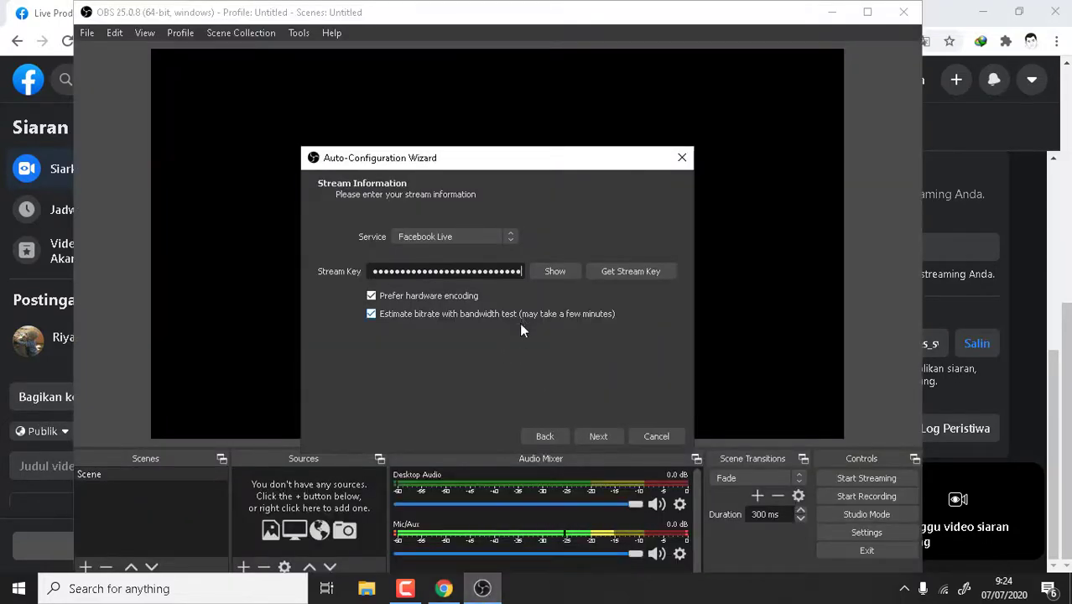
Step: Continue the wizard, accept the bandwidth test, and apply the recommended streaming settings
{"action": "left_click", "coordinate": [605, 435]}
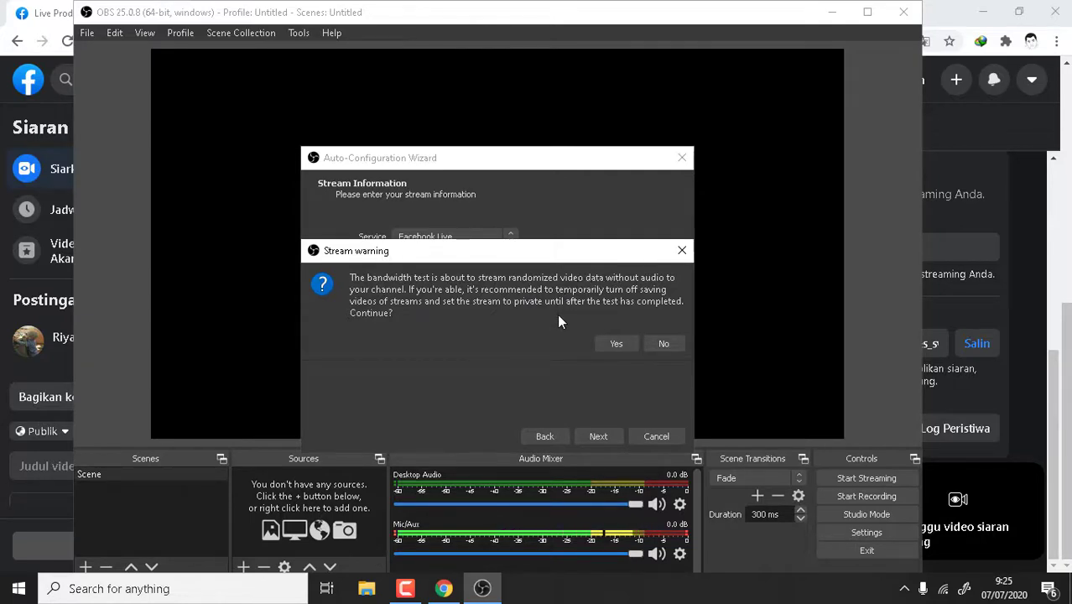
{"action": "left_click", "coordinate": [615, 345]}
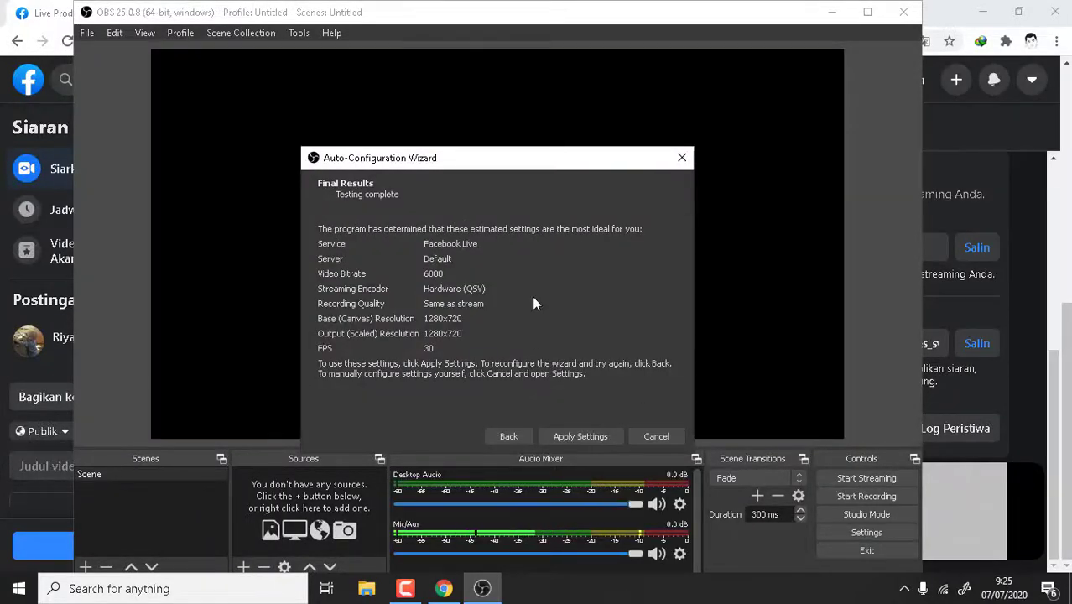
{"action": "left_click_drag", "start_coordinate": [512, 168], "coordinate": [428, 152]}
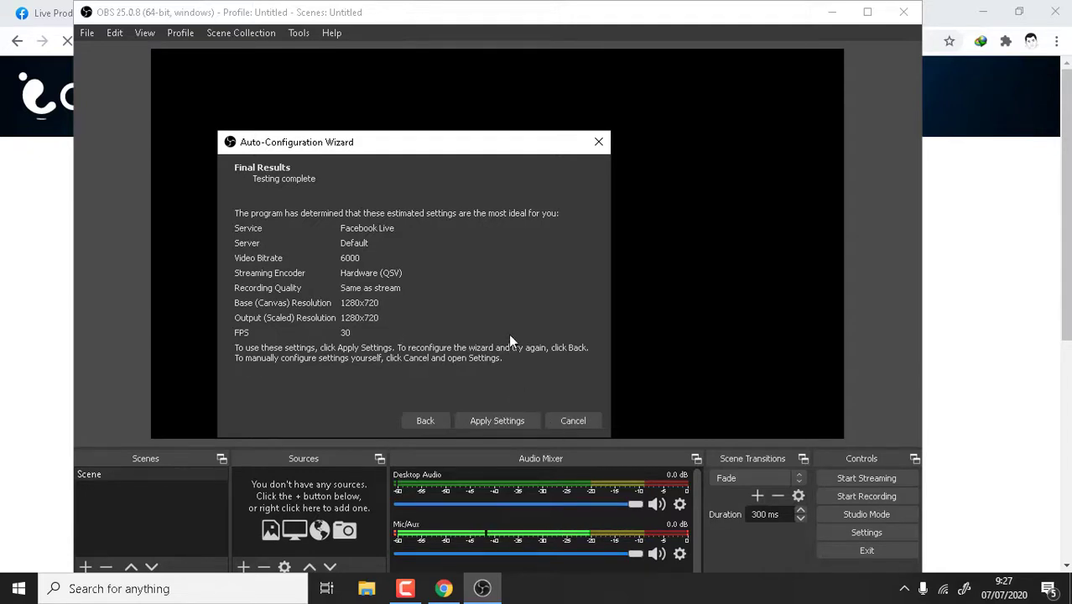
{"action": "left_click", "coordinate": [504, 423]}
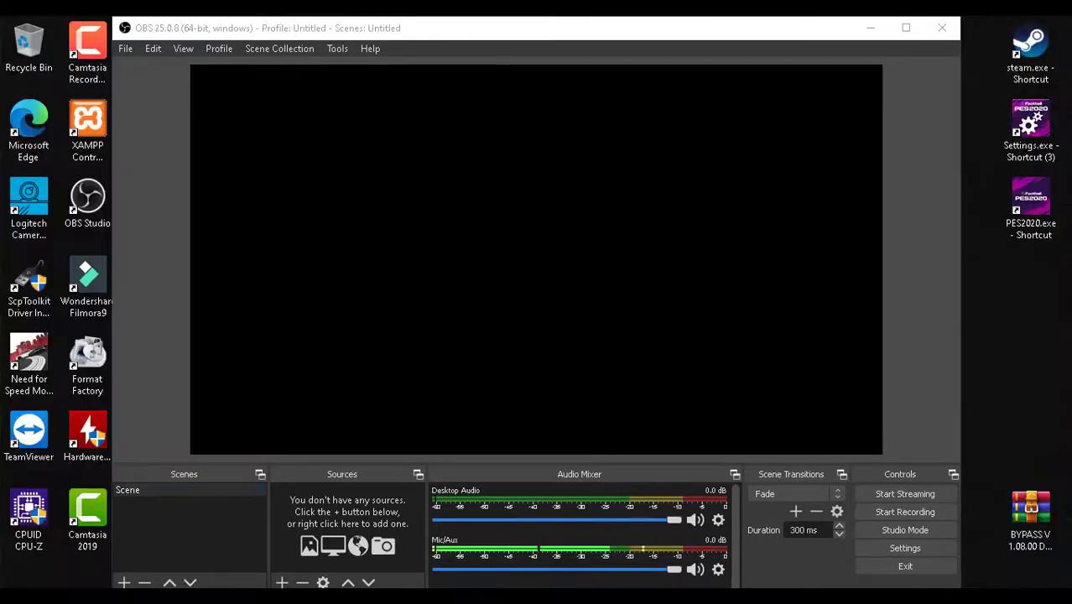
Step: Launch the PES2020 game from its desktop shortcut
{"action": "right_click", "coordinate": [999, 282]}
{"action": "left_click", "coordinate": [1025, 329]}
{"action": "right_click", "coordinate": [1005, 308]}
{"action": "left_click", "coordinate": [1013, 350]}
{"action": "left_click", "coordinate": [1025, 234]}
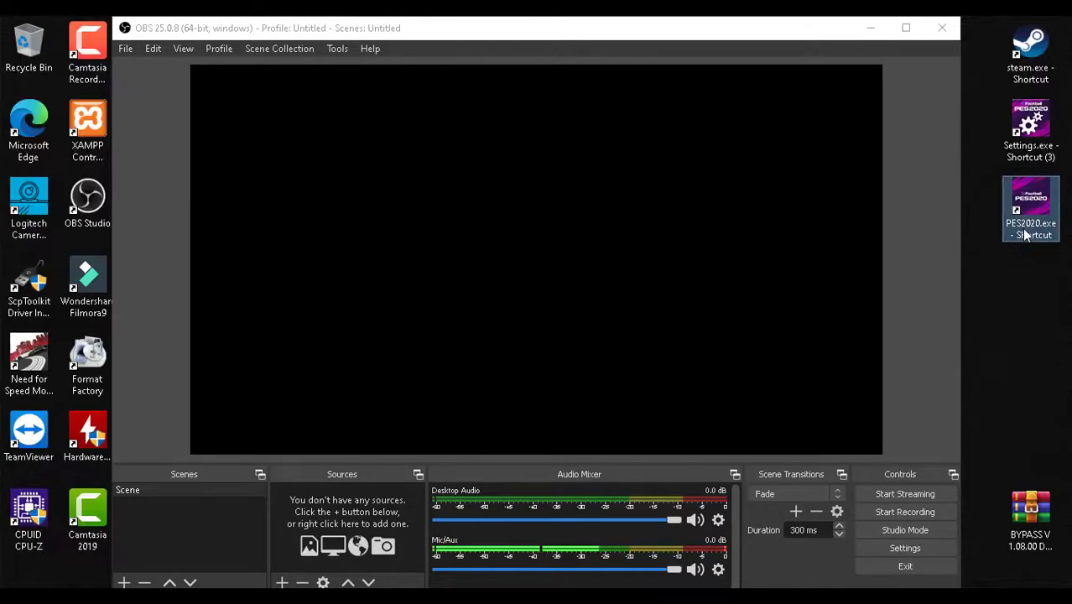
{"action": "double_click", "coordinate": [1033, 212]}
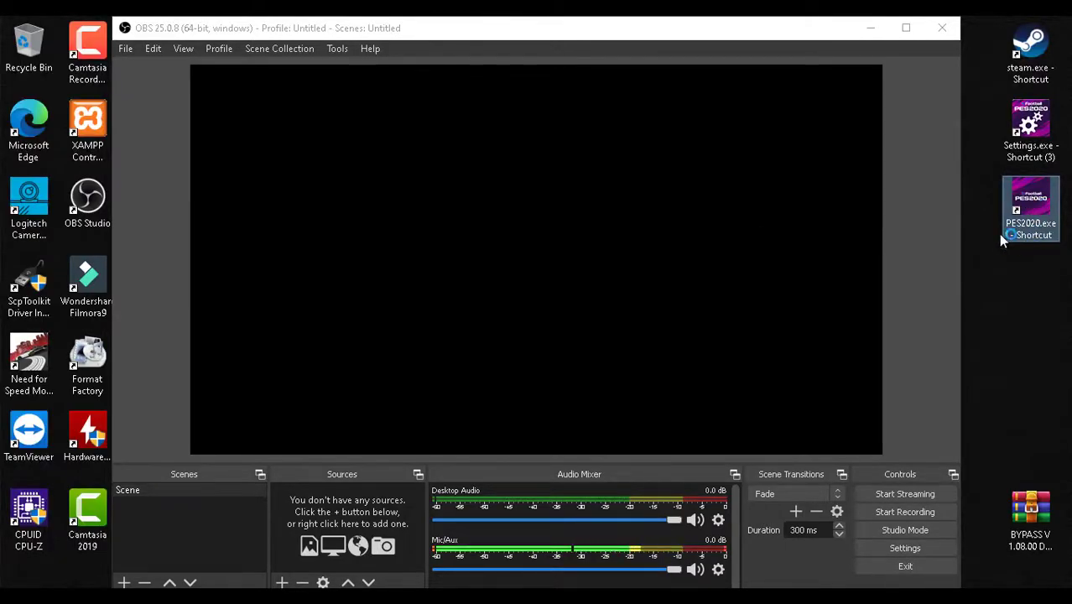
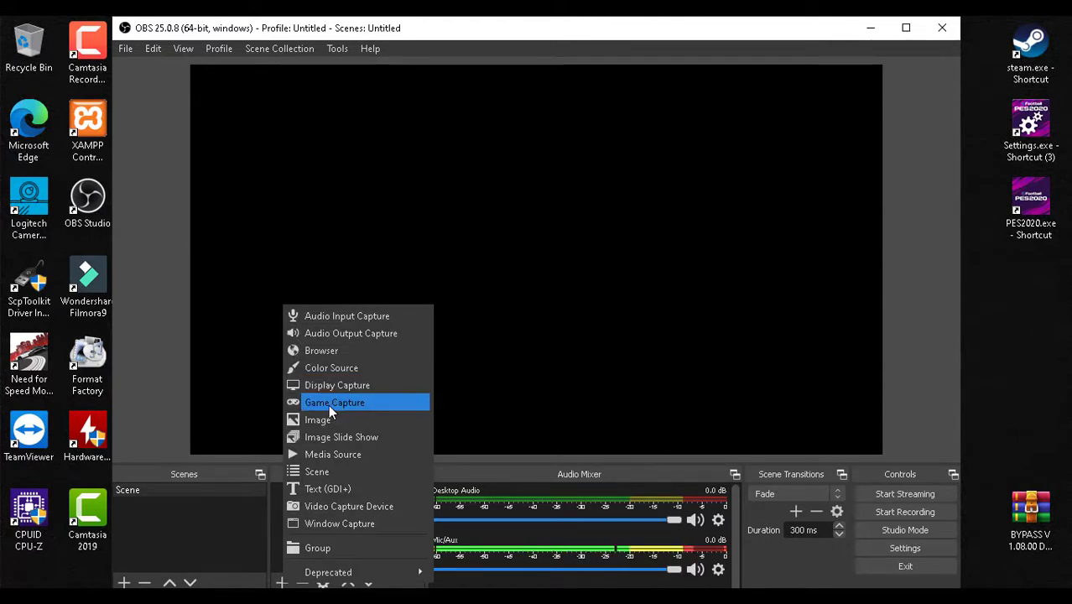
Step: Add a new Game Capture source that captures the specific window [PES2020.exe]: eFootball PES 2020
{"action": "left_click", "coordinate": [328, 405]}
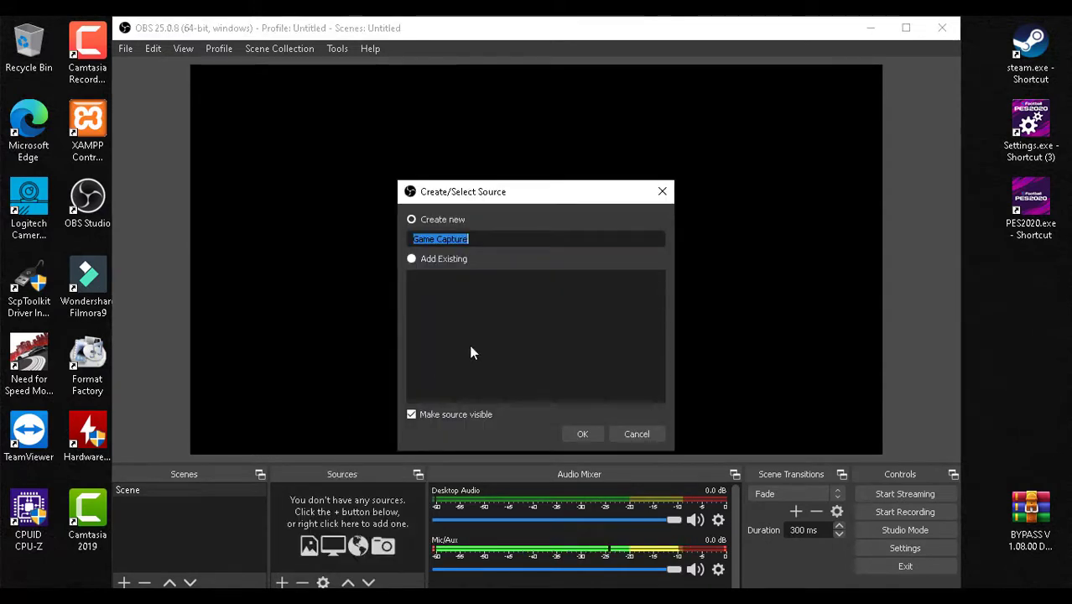
{"action": "left_click", "coordinate": [589, 433]}
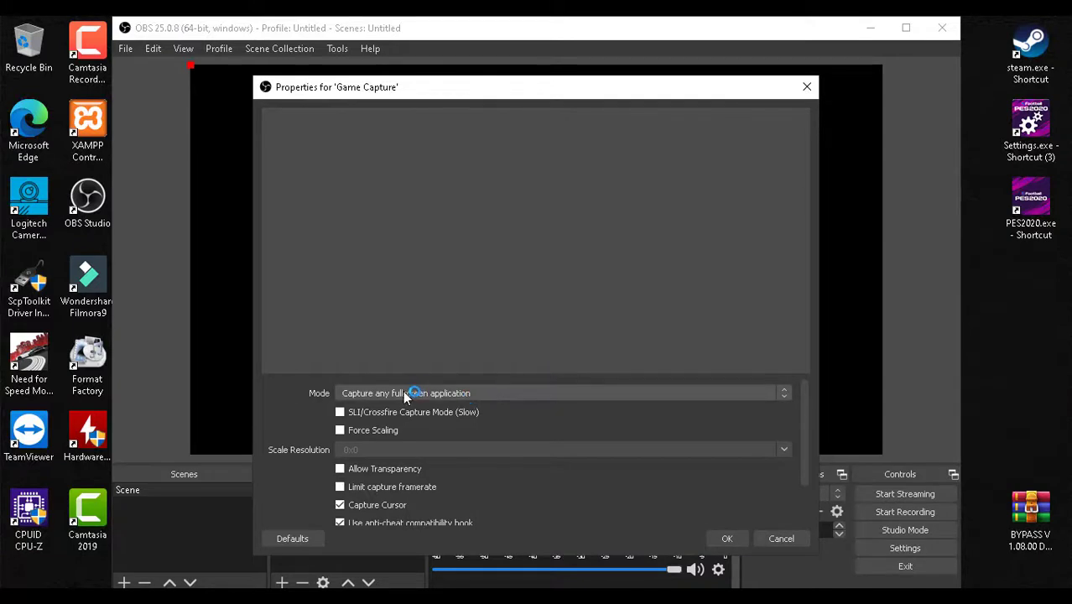
{"action": "left_click", "coordinate": [406, 395]}
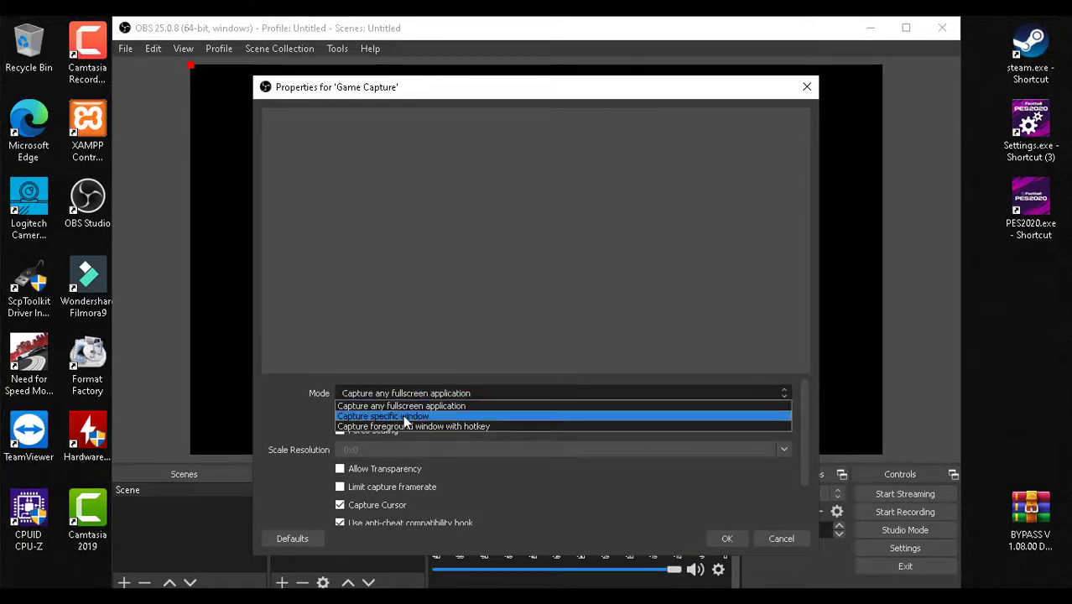
{"action": "left_click", "coordinate": [403, 416]}
{"action": "left_click", "coordinate": [396, 369]}
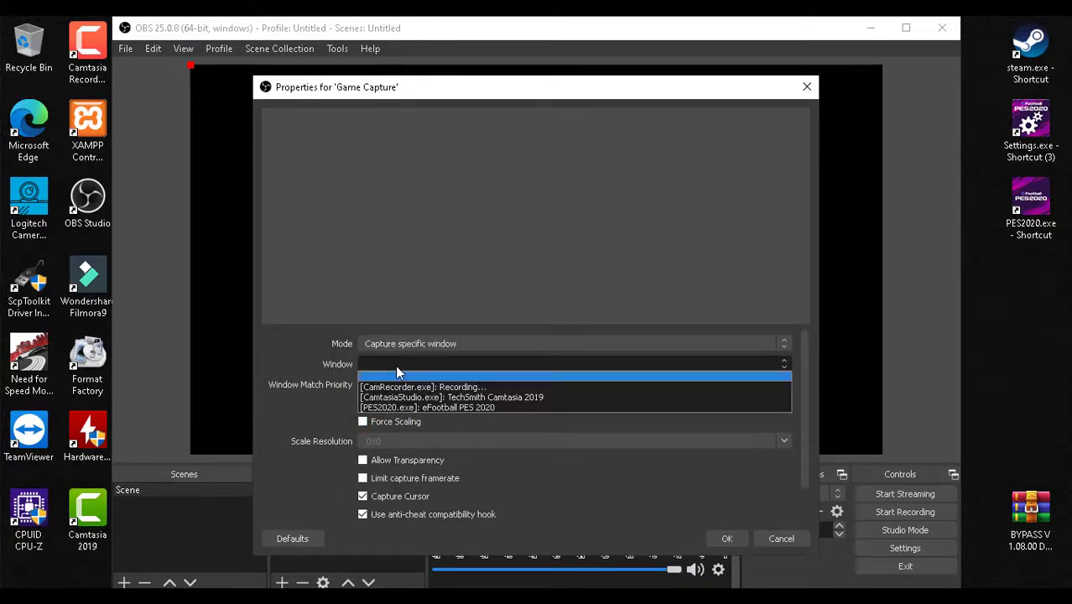
{"action": "left_click", "coordinate": [408, 408]}
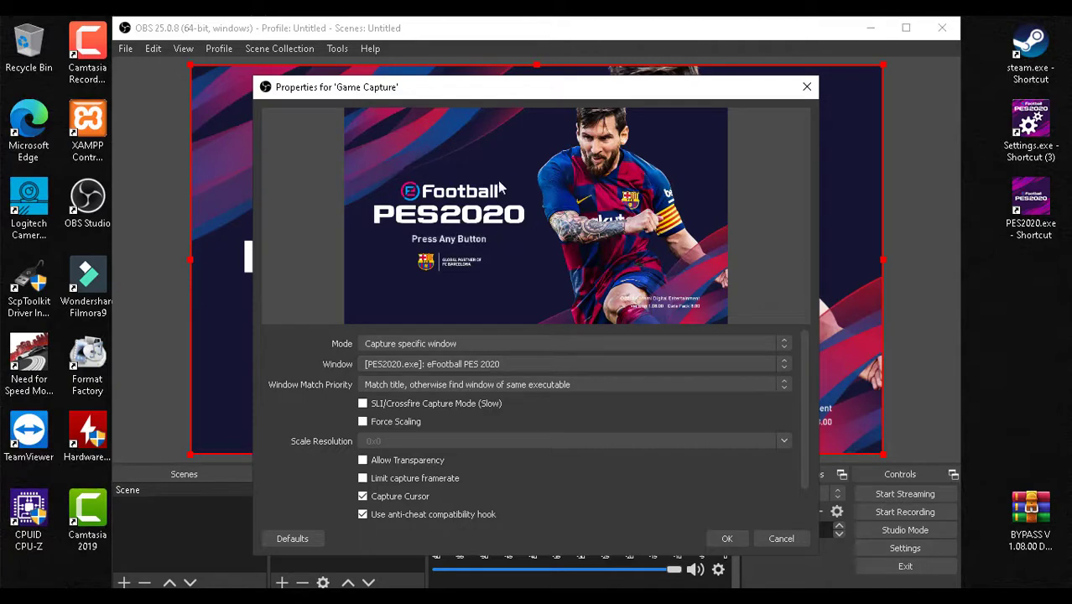
{"action": "left_click", "coordinate": [724, 539]}
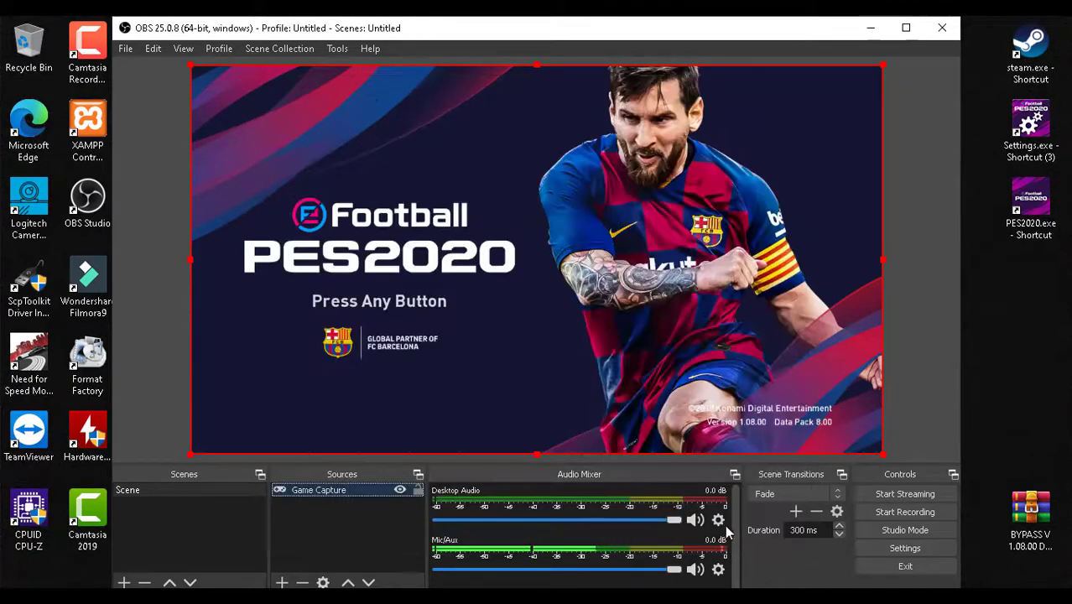
{"action": "right_click", "coordinate": [1041, 298]}
{"action": "left_click", "coordinate": [511, 271]}
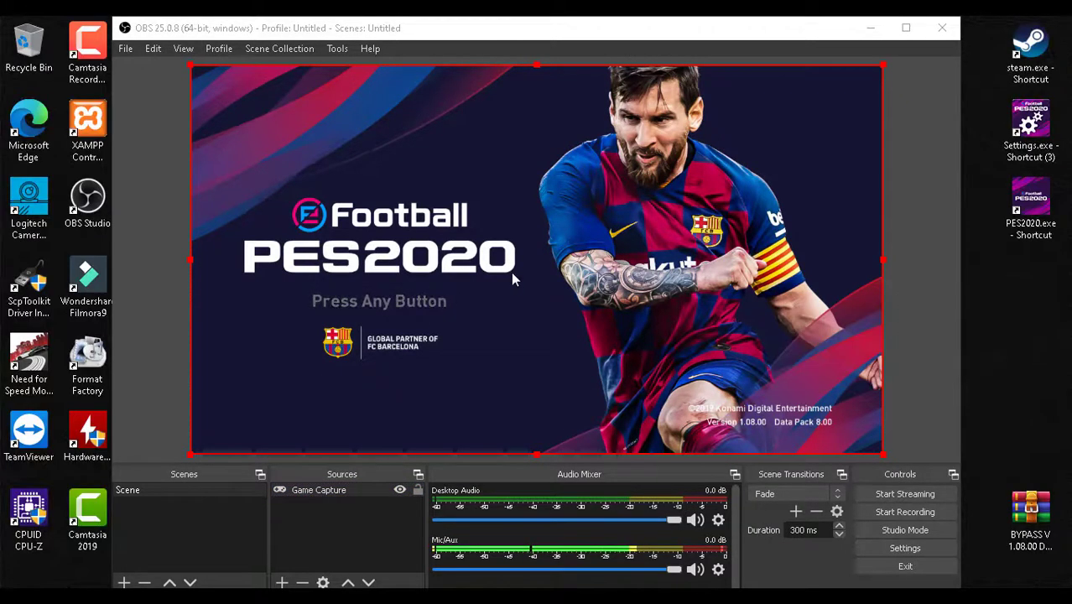
{"action": "key", "text": "alt+Tab"}
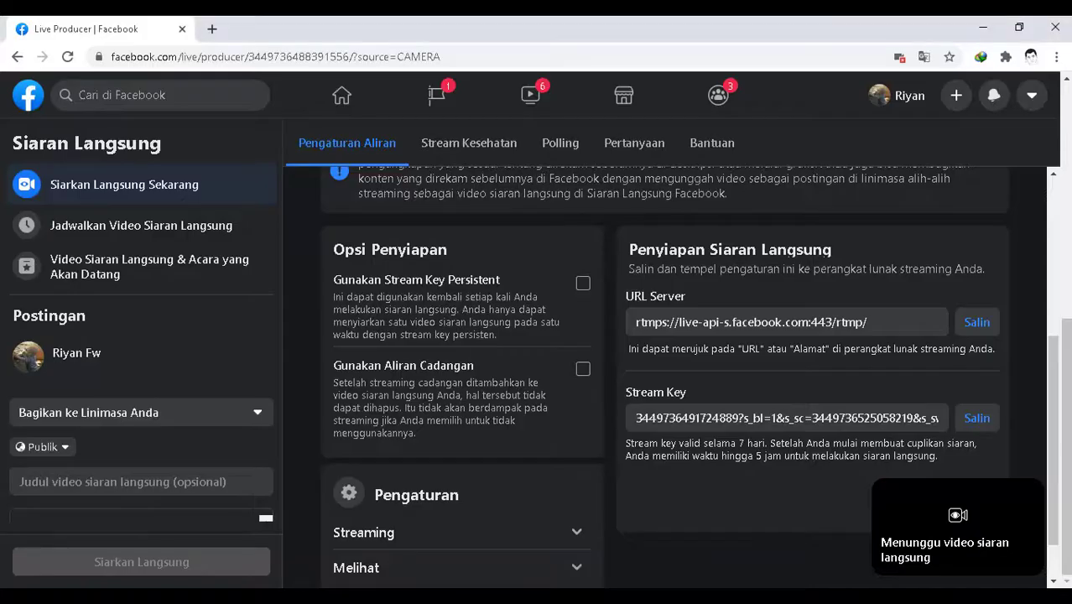
{"action": "key", "text": "alt+Tab"}
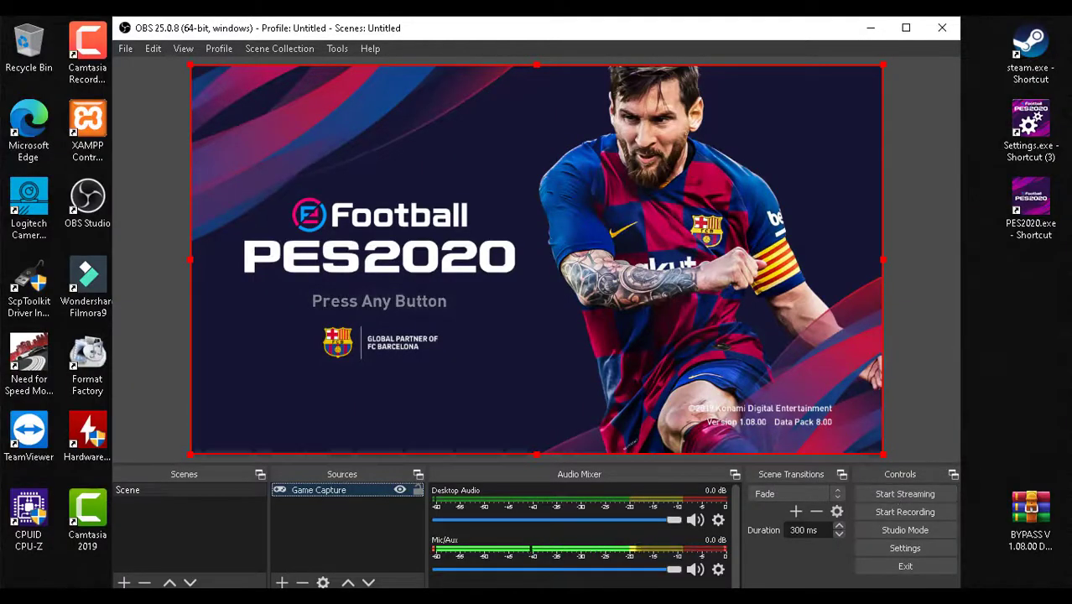
{"action": "key", "text": "alt+Tab"}
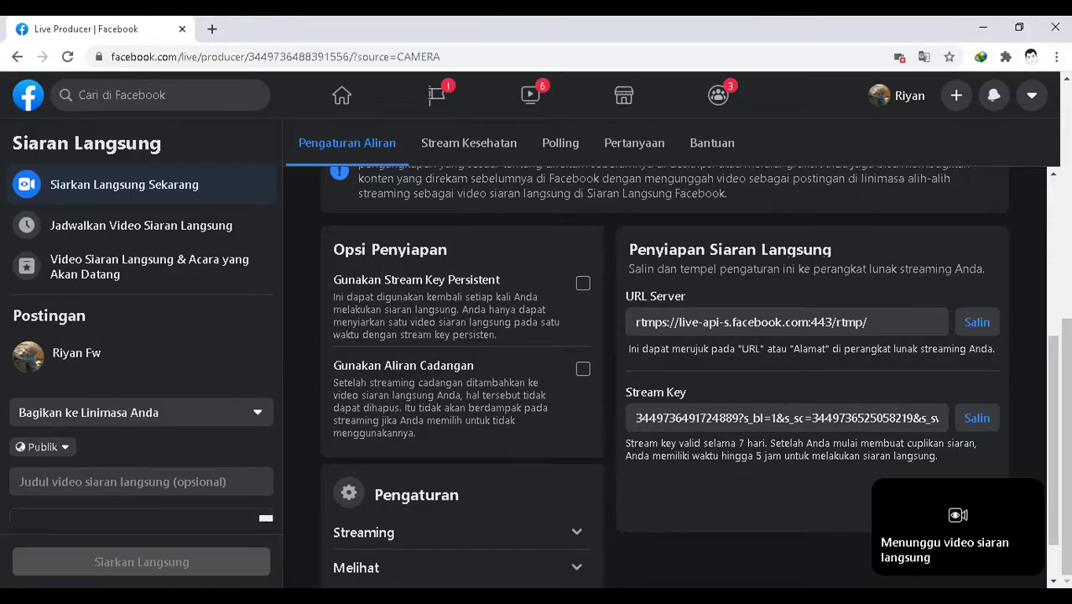
{"action": "key", "text": "alt+Tab"}
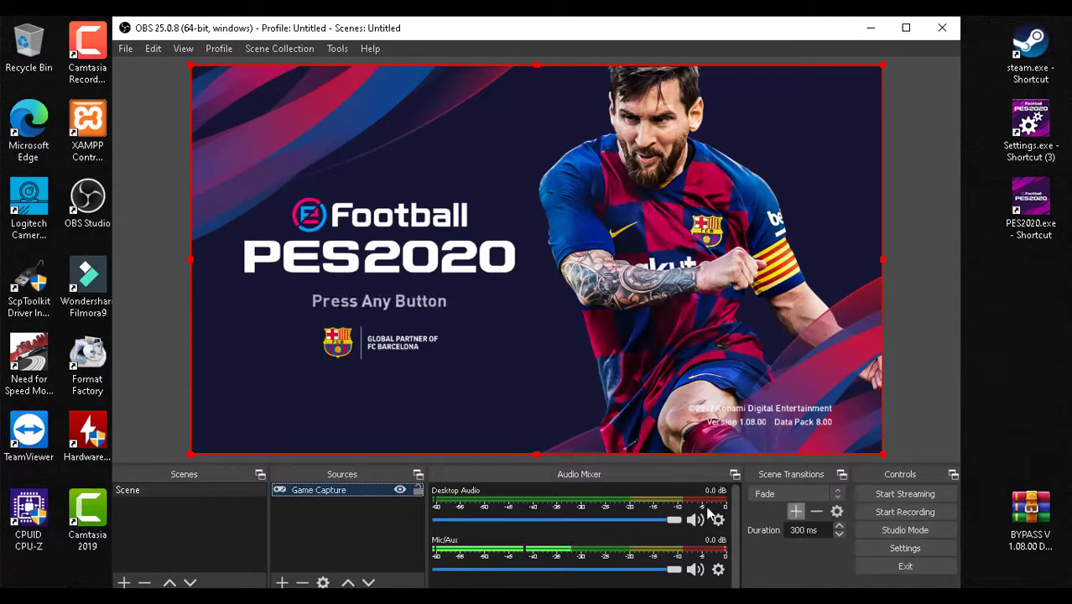
Step: In the audio settings, keep Desktop Audio on Default and set Mic/Auxiliary Audio to Disabled
{"action": "left_click", "coordinate": [905, 550]}
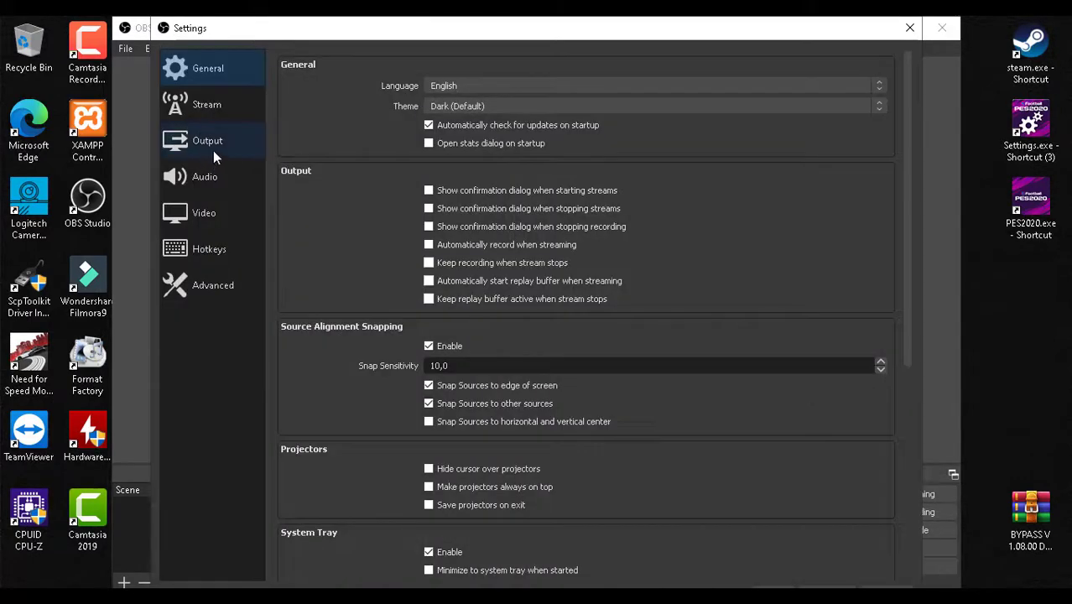
{"action": "left_click", "coordinate": [207, 176]}
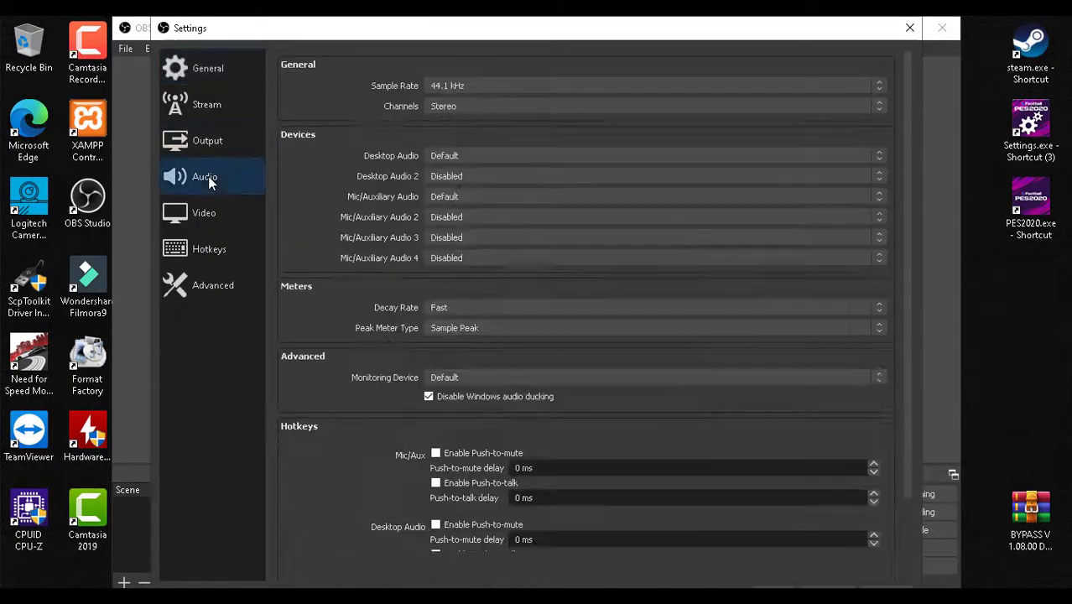
{"action": "left_click", "coordinate": [440, 157]}
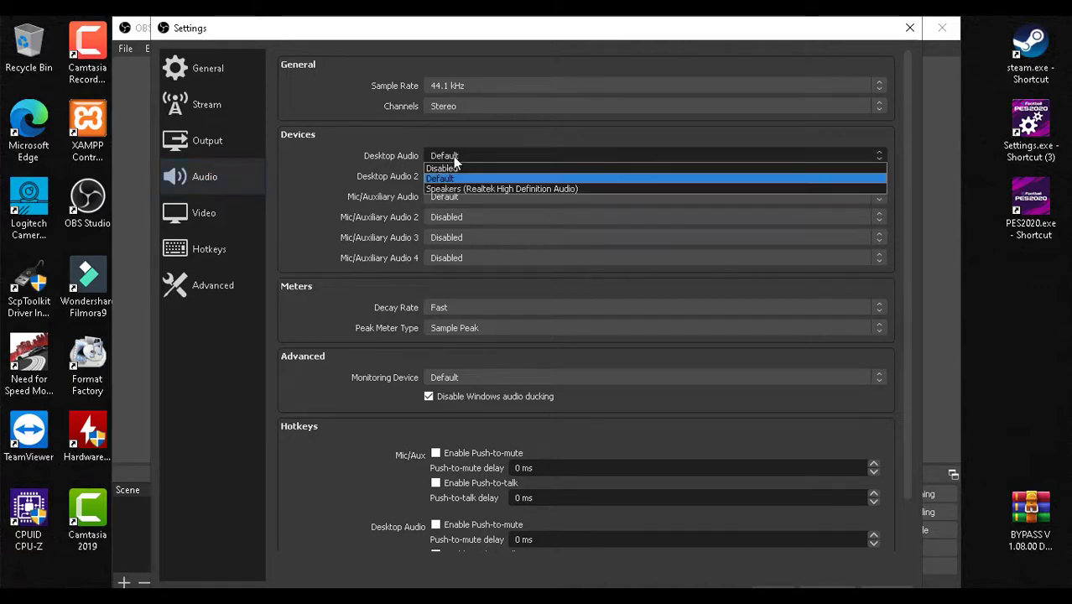
{"action": "left_click", "coordinate": [453, 156]}
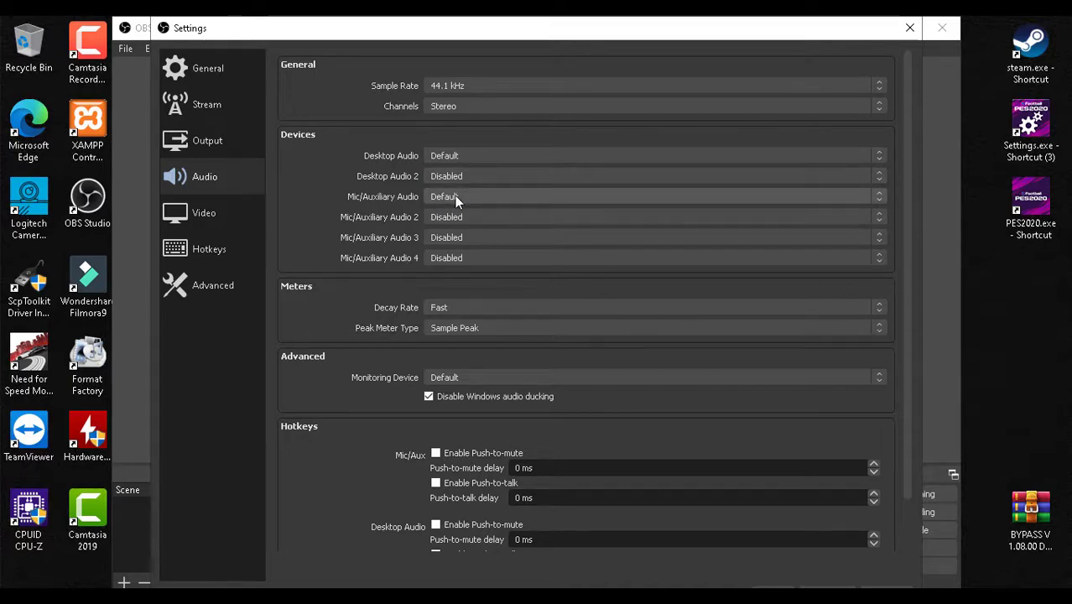
{"action": "left_click", "coordinate": [455, 196]}
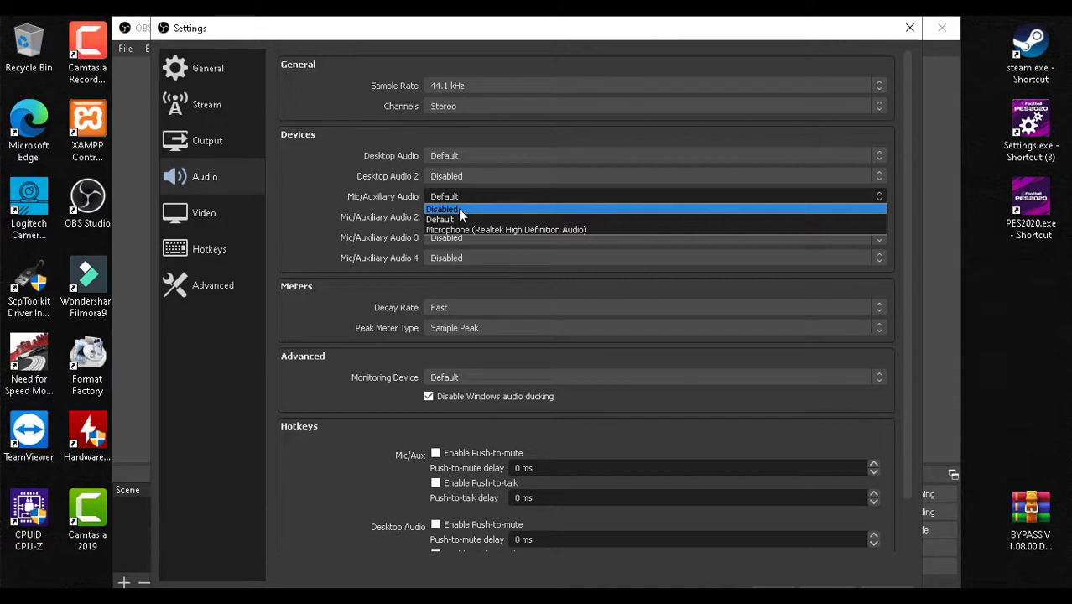
{"action": "left_click", "coordinate": [458, 208]}
Step: Review the video, audio and hotkey settings, and save the changed settings
{"action": "left_click", "coordinate": [208, 213]}
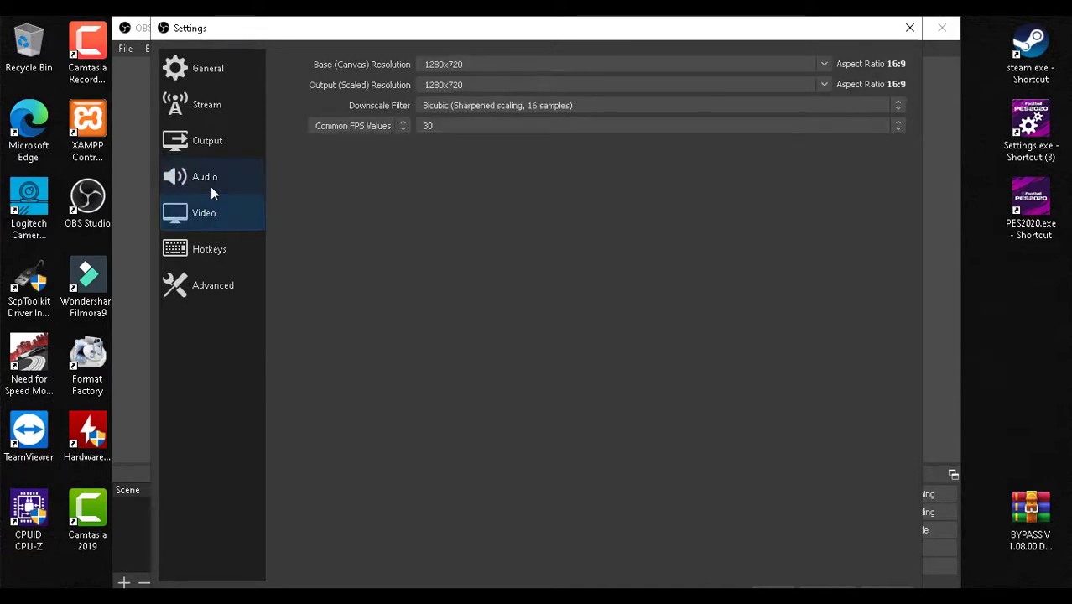
{"action": "left_click", "coordinate": [211, 189]}
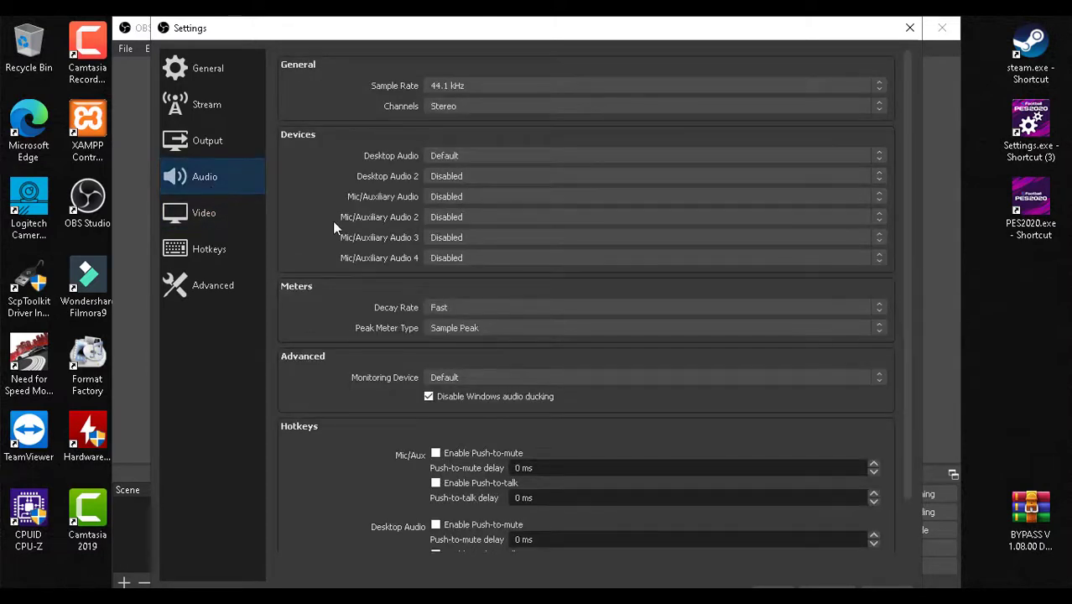
{"action": "left_click", "coordinate": [202, 249]}
{"action": "left_click", "coordinate": [209, 213]}
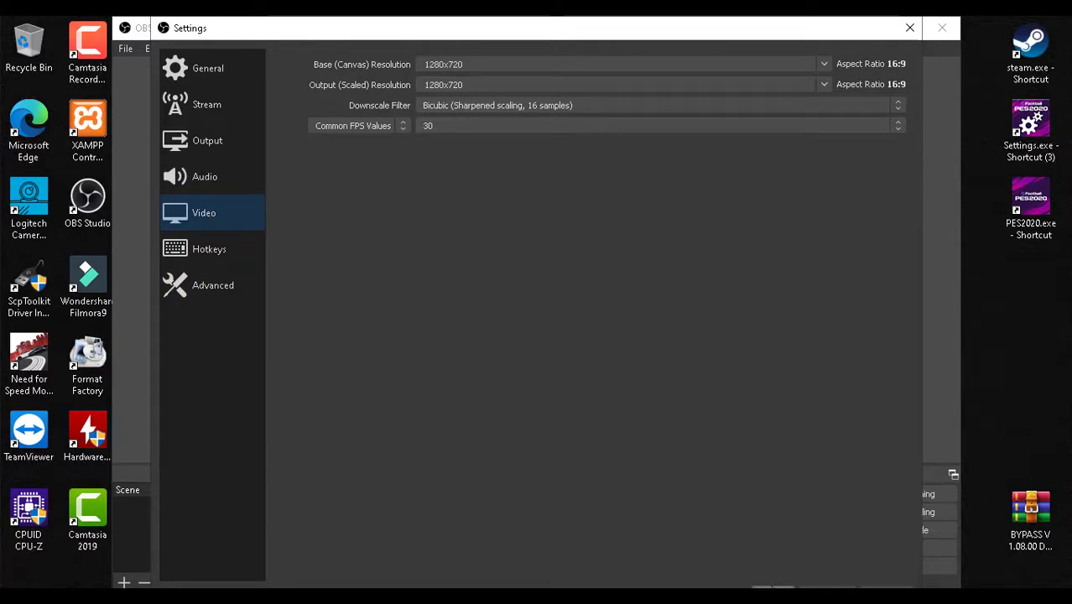
{"action": "left_click", "coordinate": [772, 587]}
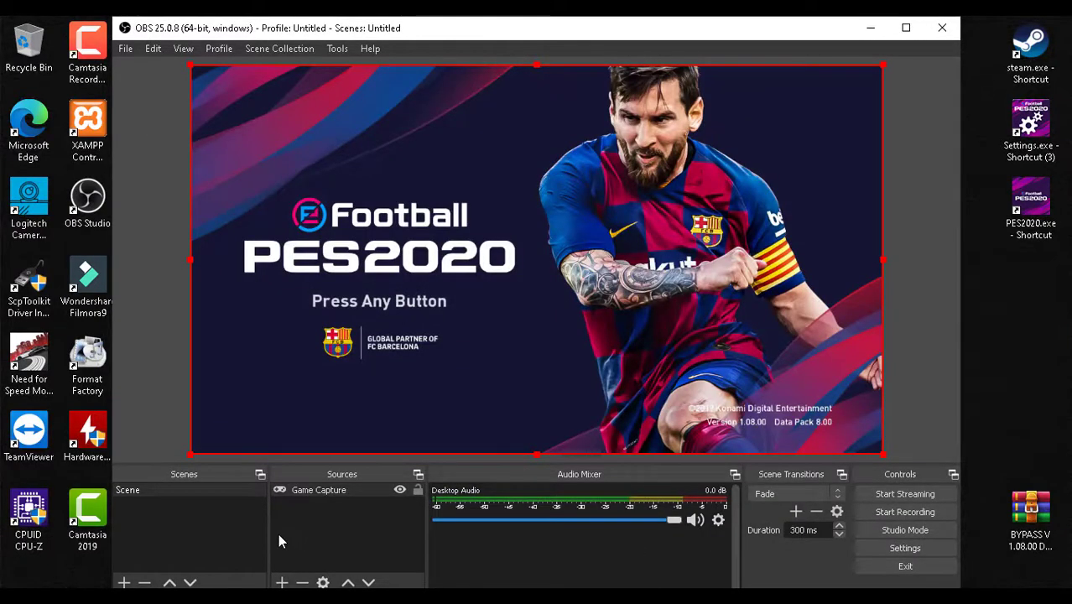
Step: Add a new Video Capture Device source using the HD WebCam and shrink it into the lower-right corner of the game picture
{"action": "left_click", "coordinate": [283, 582]}
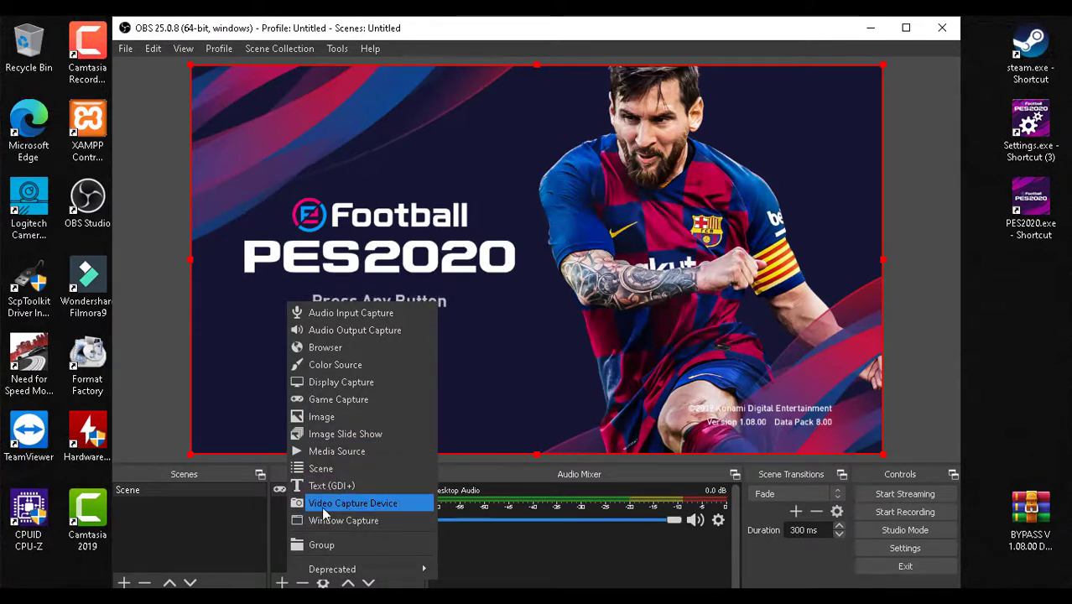
{"action": "left_click", "coordinate": [509, 556]}
{"action": "left_click", "coordinate": [282, 585]}
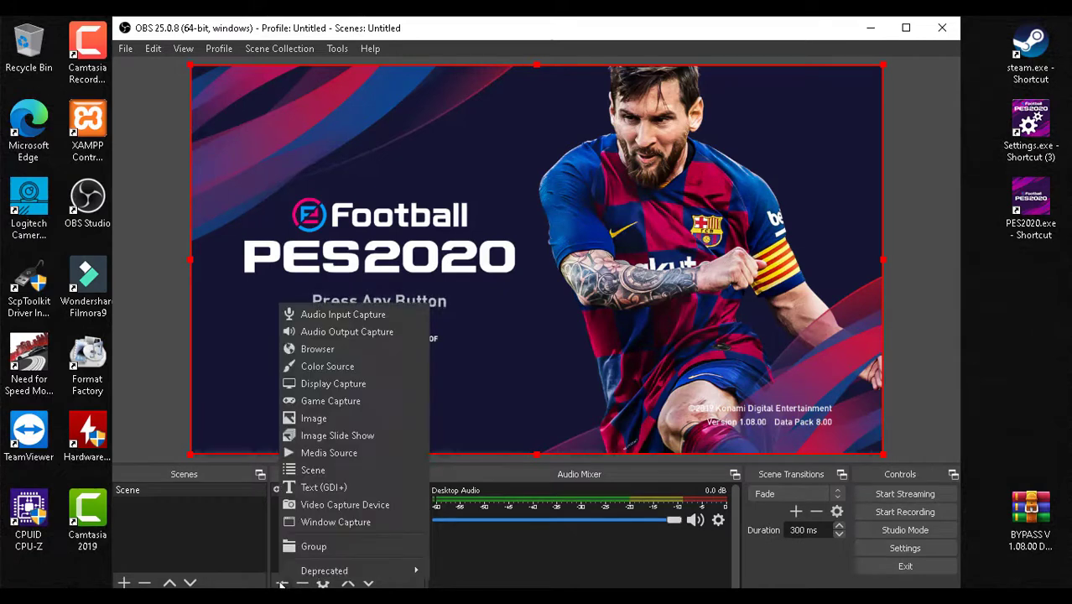
{"action": "left_click", "coordinate": [331, 505]}
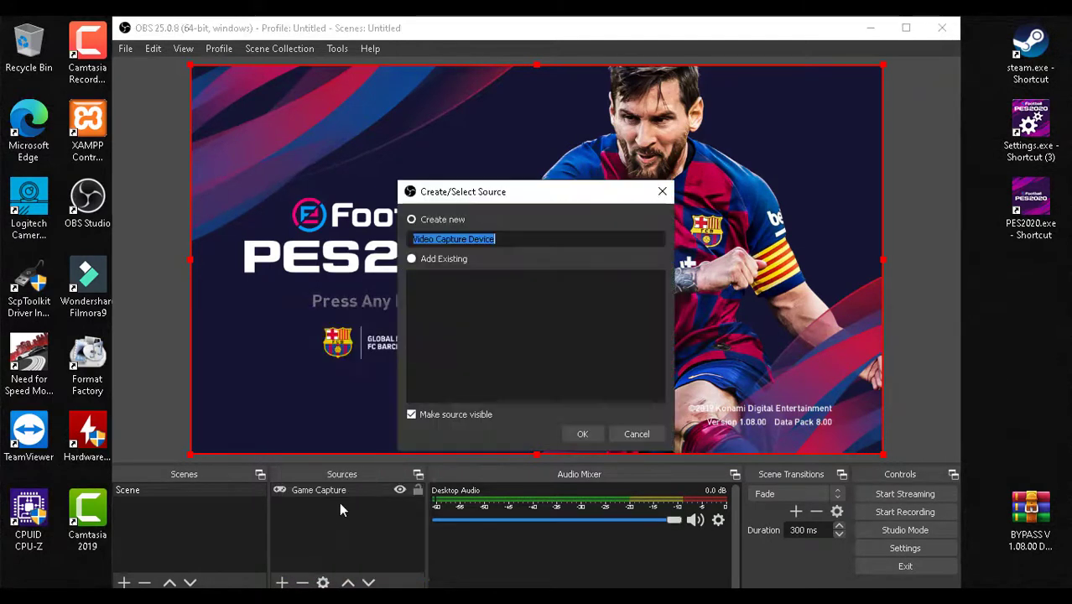
{"action": "left_click", "coordinate": [582, 434]}
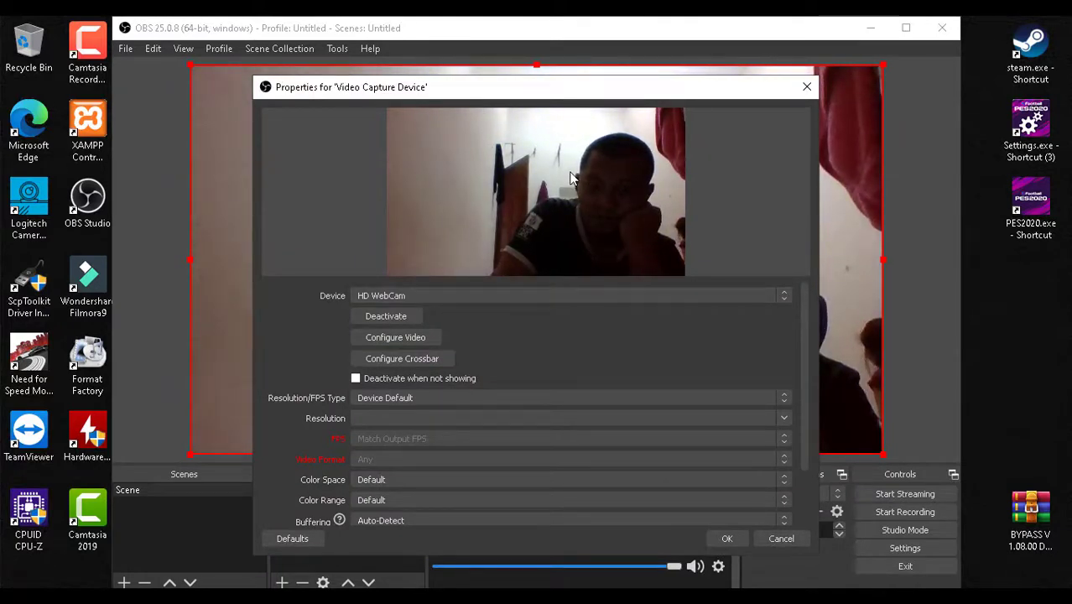
{"action": "left_click", "coordinate": [728, 539]}
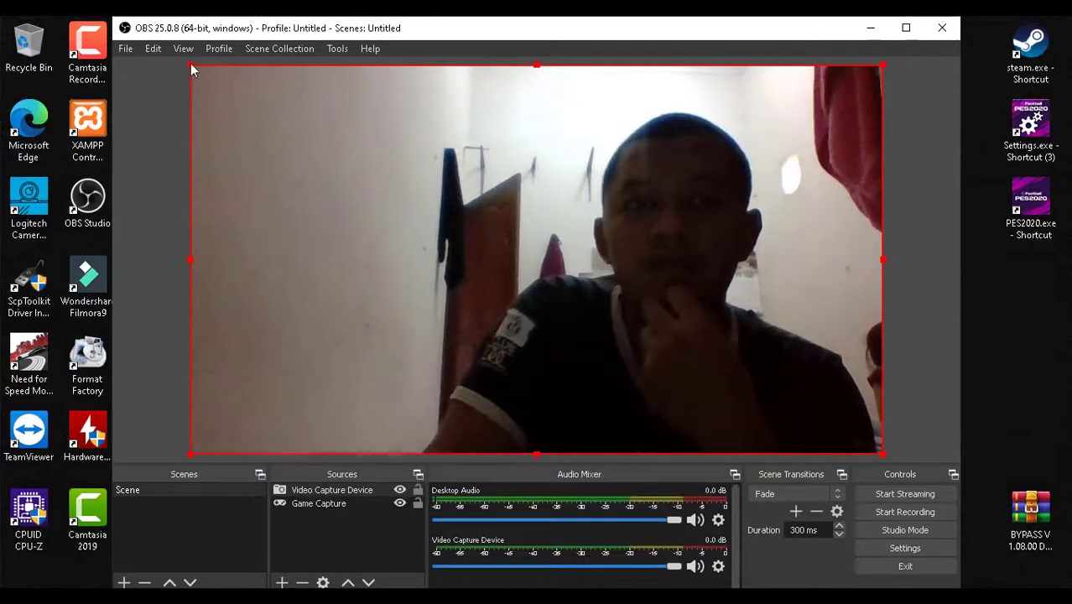
{"action": "left_click_drag", "start_coordinate": [204, 72], "coordinate": [814, 443]}
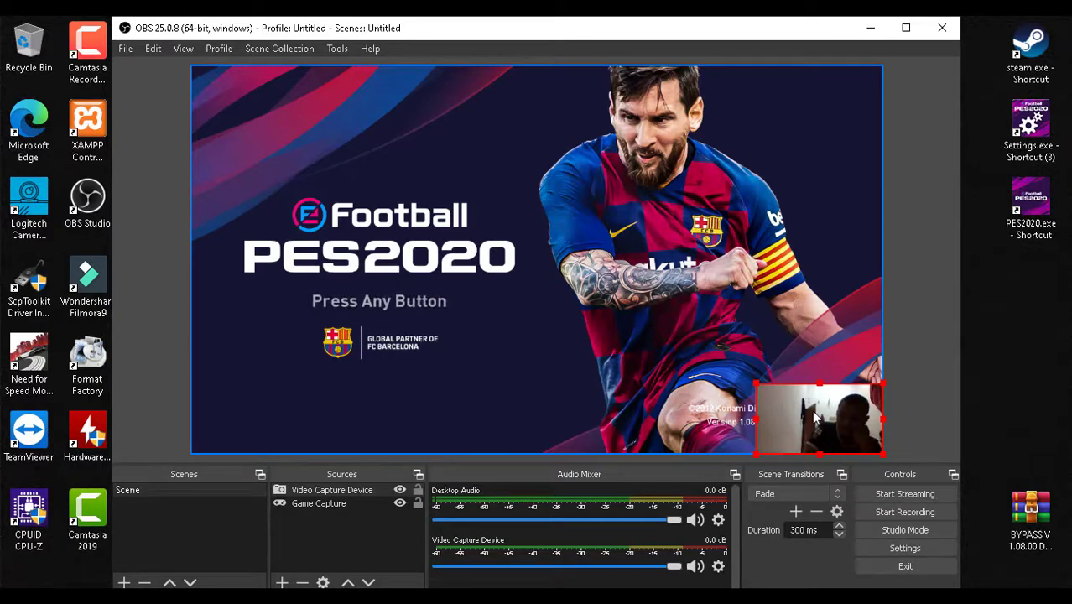
{"action": "key", "text": "Down"}
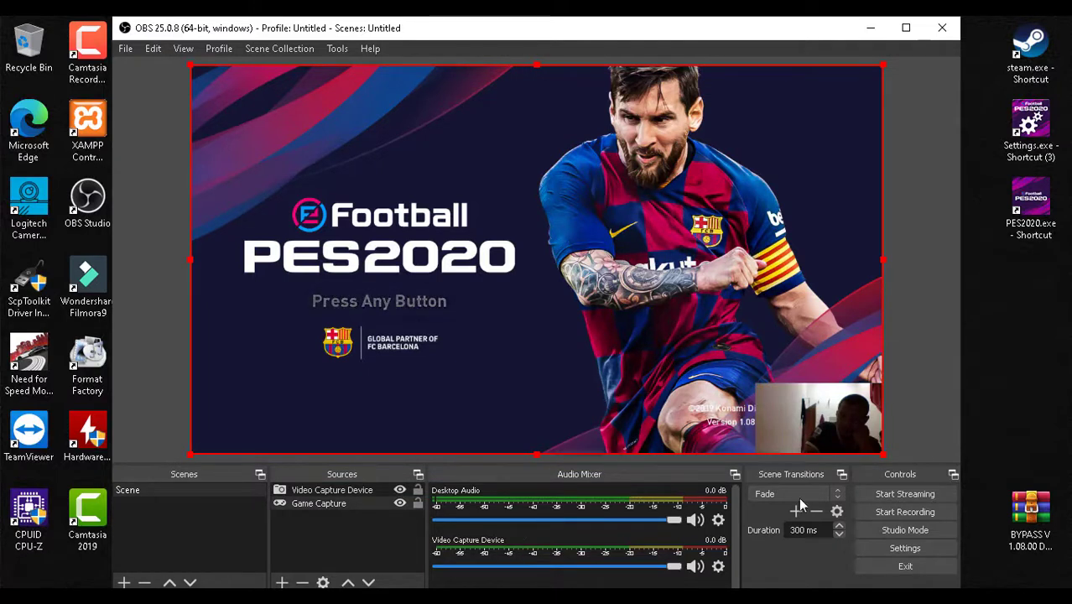
Step: Start streaming and switch to Facebook Live Producer in the browser to check the incoming video
{"action": "left_click", "coordinate": [913, 495]}
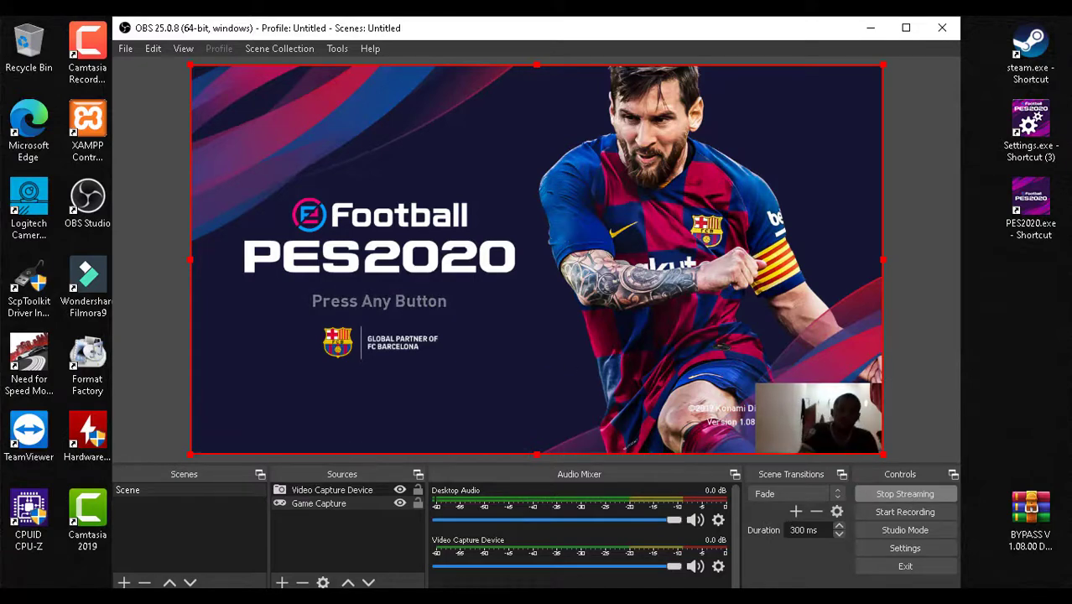
{"action": "key", "text": "alt+Tab"}
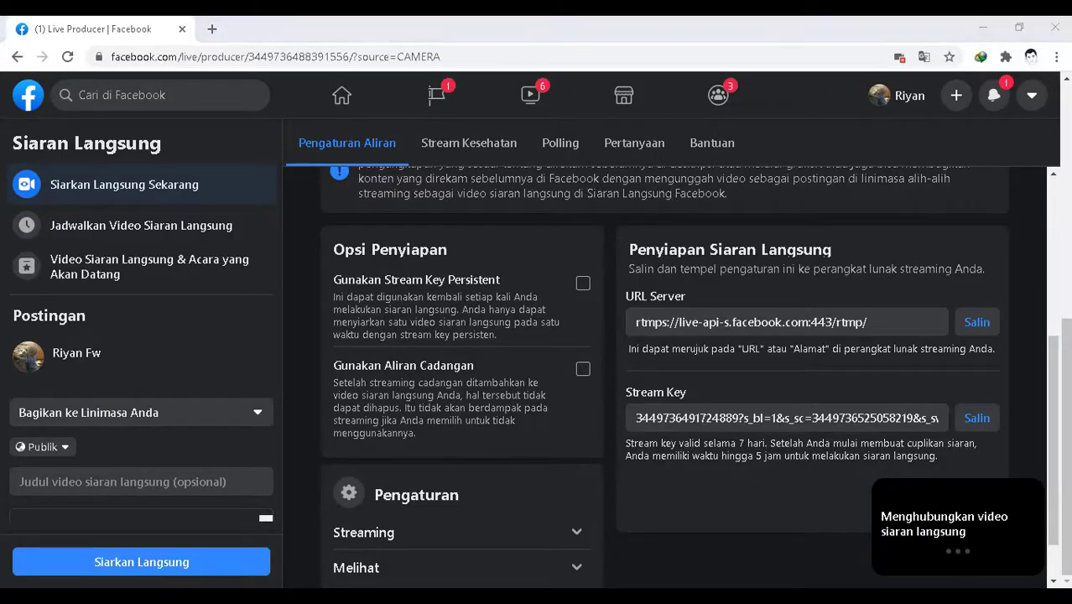
{"action": "key", "text": "alt+Tab"}
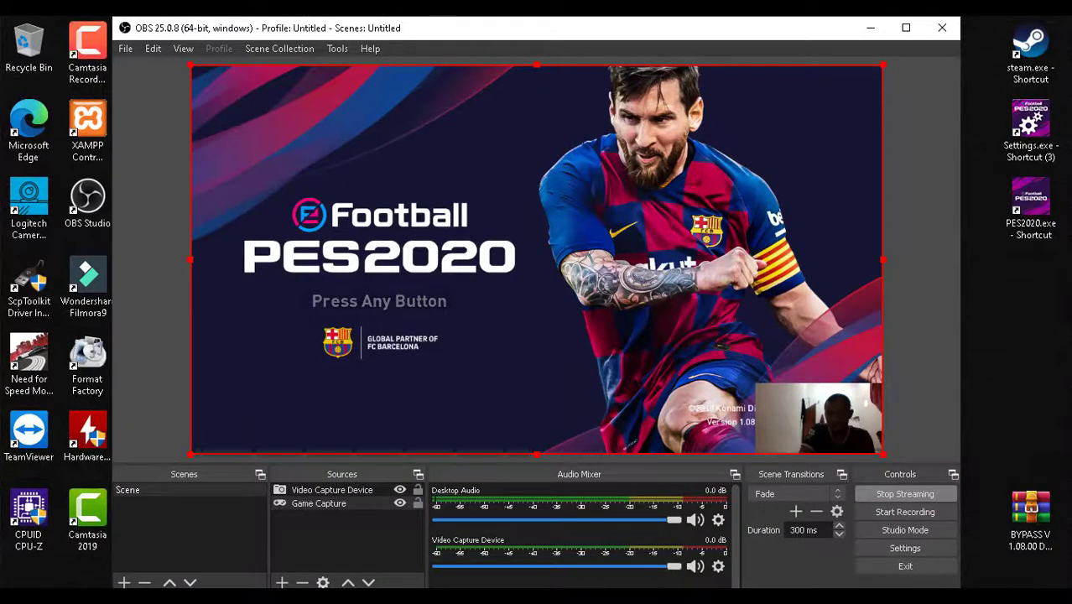
{"action": "key", "text": "alt+Tab"}
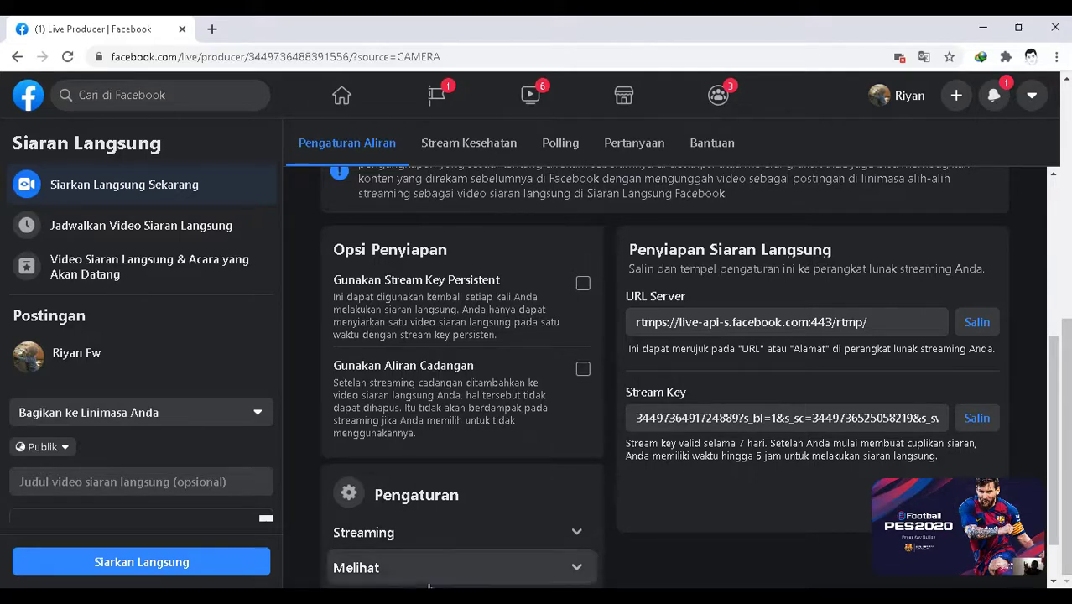
Step: Keep the post shared to the timeline (Bagikan ke Linimasa Anda) and title the live video JUVENTUS VS LIVERPOOL
{"action": "scroll", "coordinate": [94, 387], "scroll_direction": "down", "scroll_amount": 1}
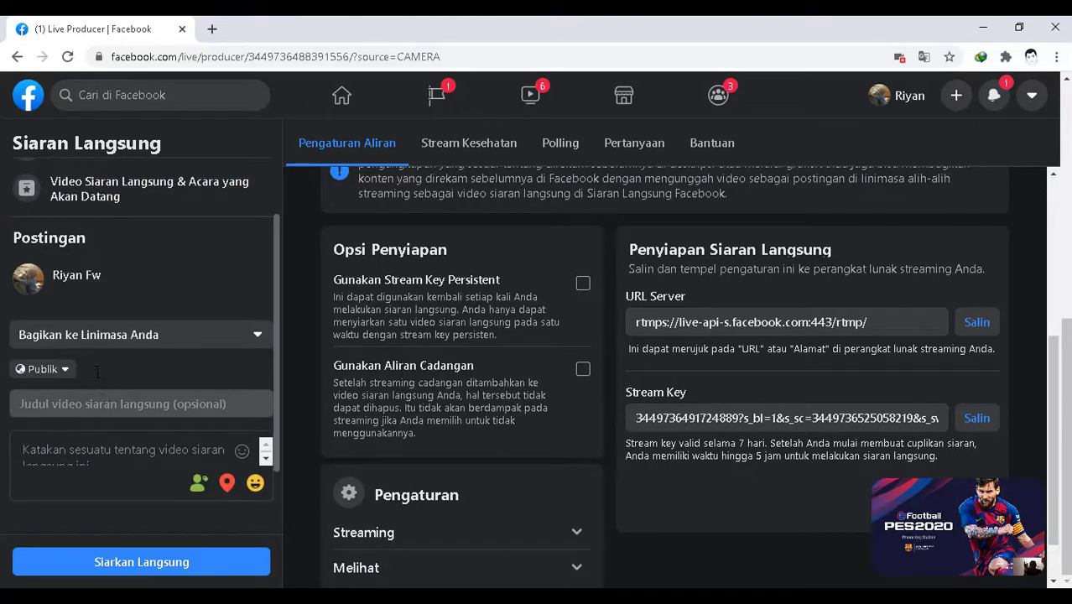
{"action": "left_click", "coordinate": [100, 344]}
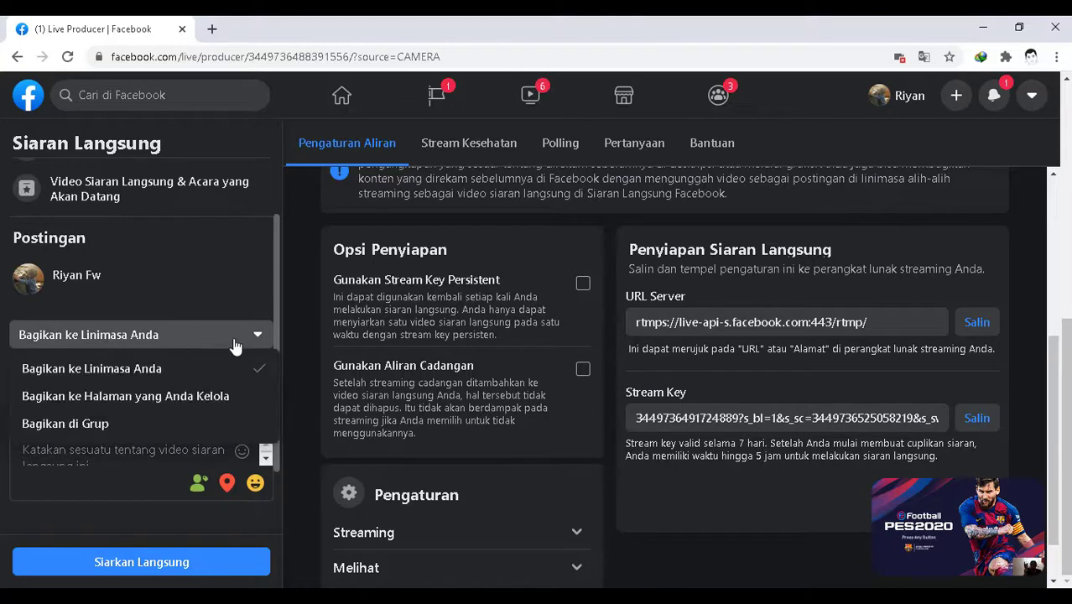
{"action": "left_click", "coordinate": [153, 370]}
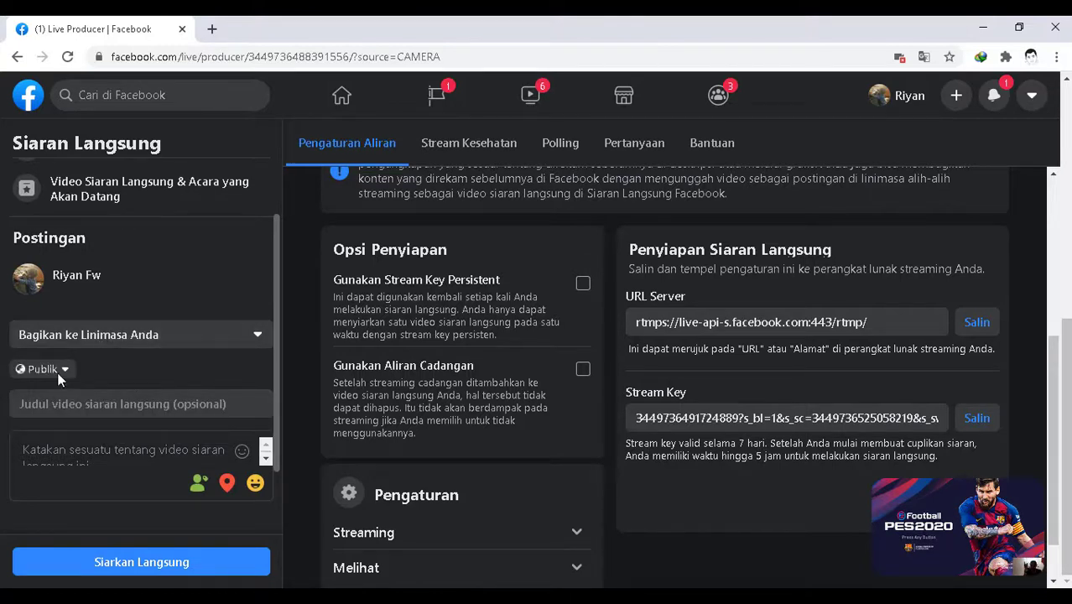
{"action": "left_click", "coordinate": [96, 405]}
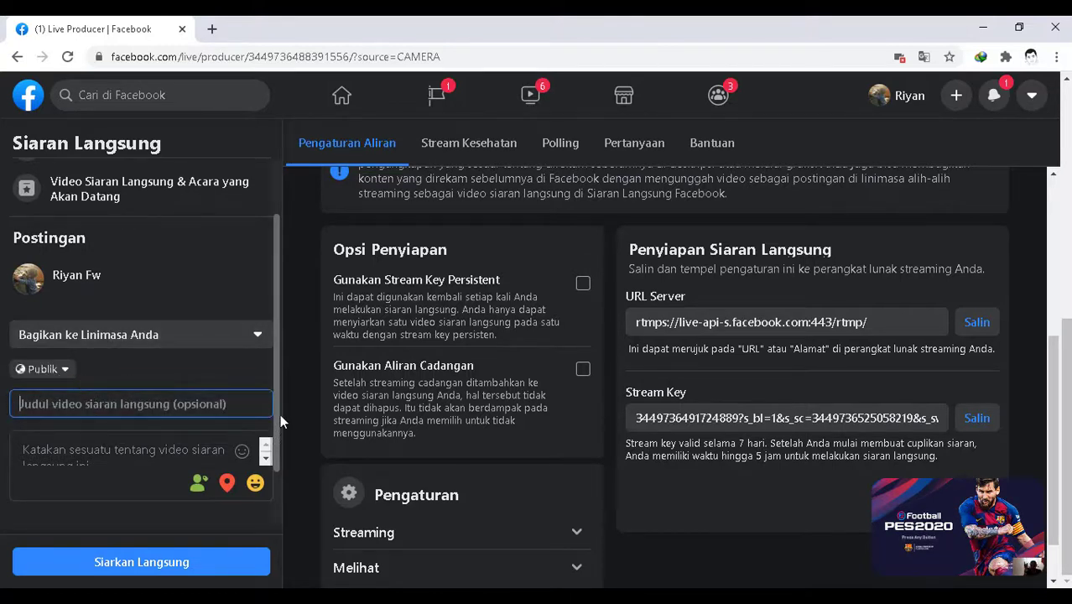
{"action": "type", "text": "JUVENTUS"}
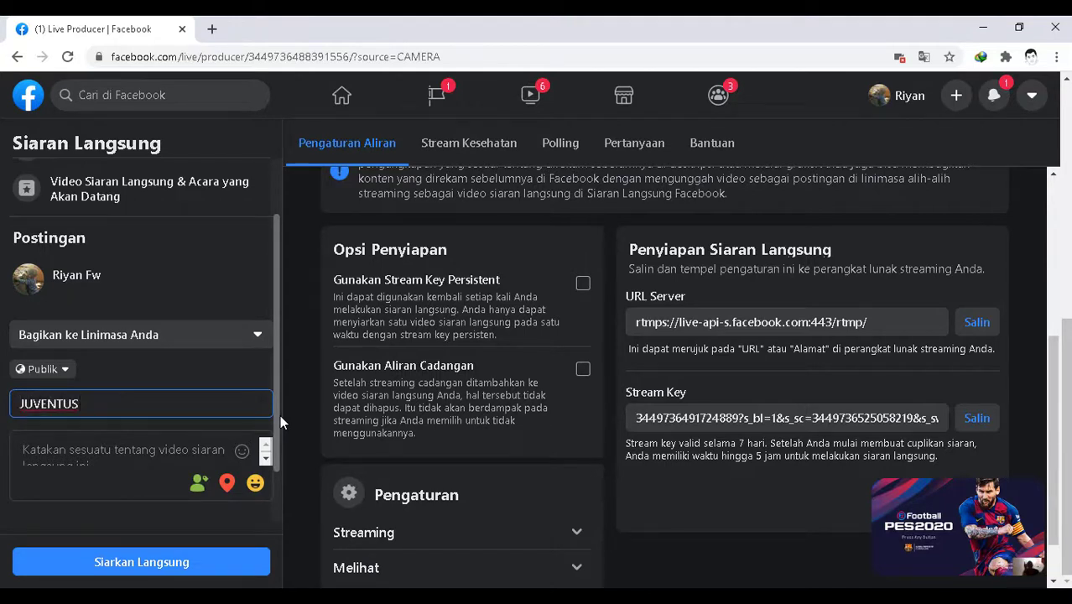
{"action": "type", "text": " VS LIVERPOOL"}
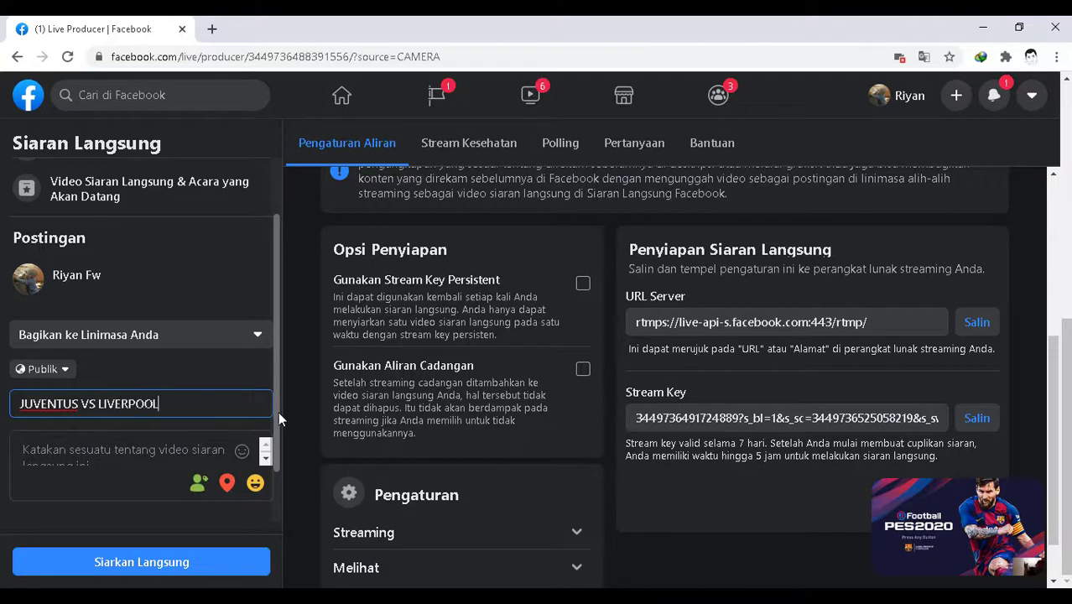
Step: Copy the live video's title, JUVENTUS VS LIVERPOOL, into its description
{"action": "scroll", "coordinate": [278, 411], "scroll_direction": "down", "scroll_amount": 1}
{"action": "triple_click", "coordinate": [147, 332]}
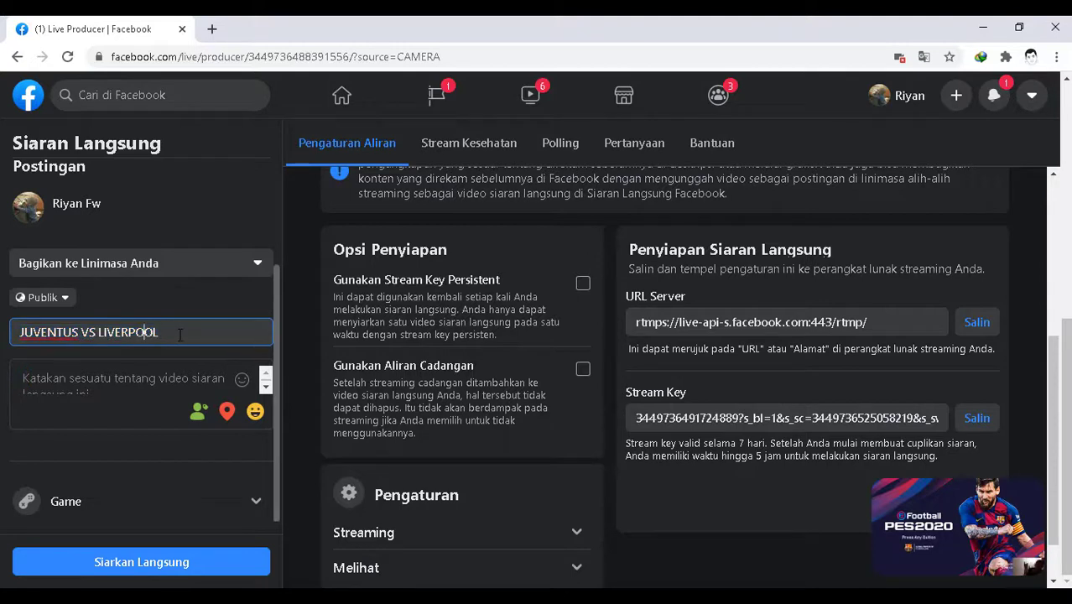
{"action": "key", "text": "ctrl+c"}
{"action": "left_click", "coordinate": [110, 373]}
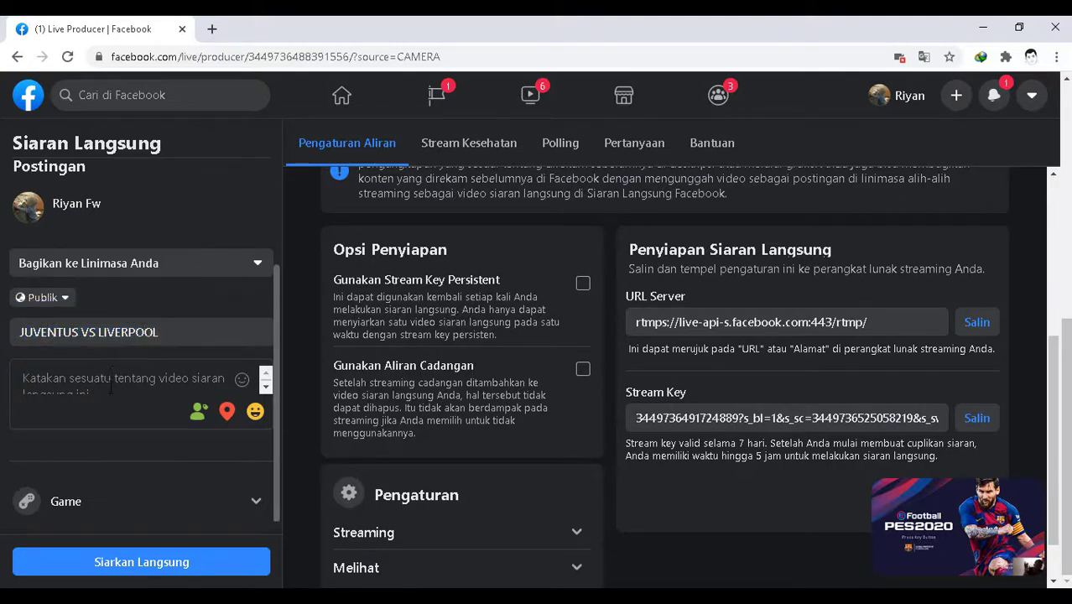
{"action": "key", "text": "ctrl+v"}
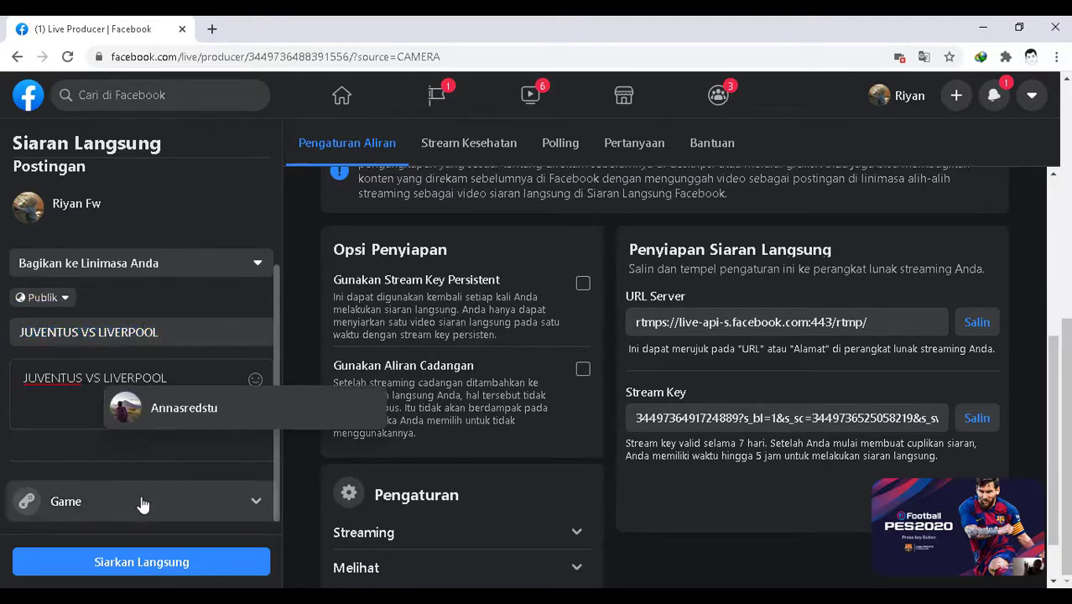
Step: Search for PES2020 in the game section and tag eFootball PES 2020 as the game being streamed
{"action": "left_click", "coordinate": [144, 502]}
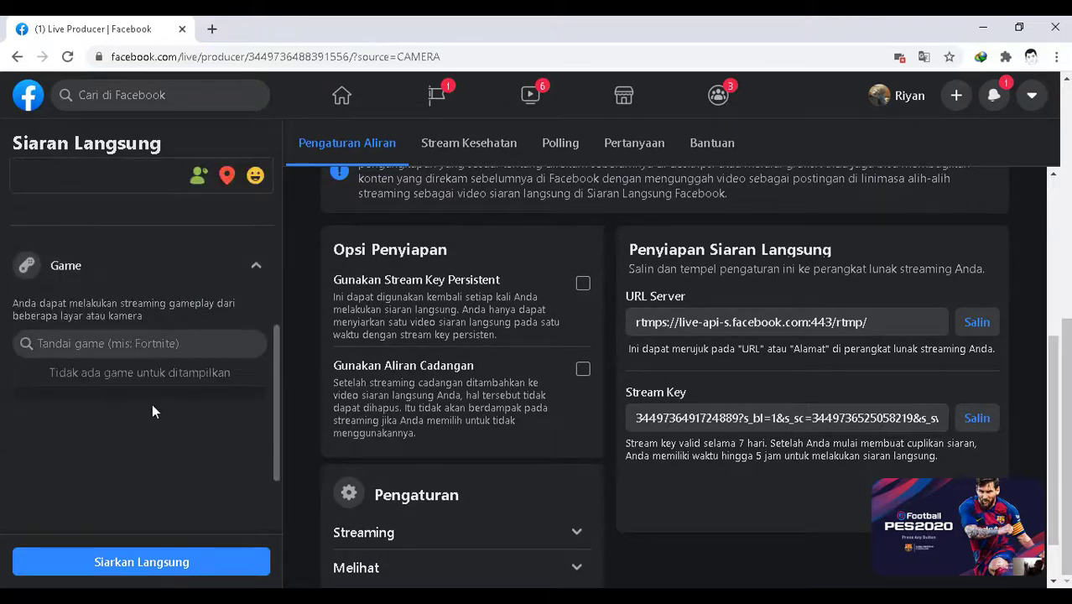
{"action": "type", "text": "PES2020"}
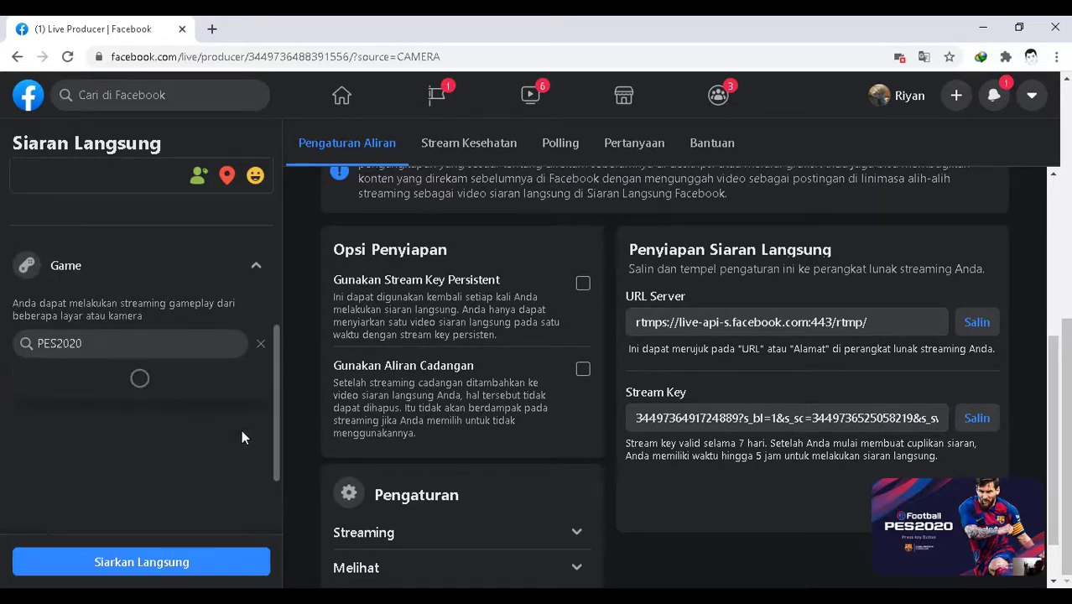
{"action": "left_click", "coordinate": [118, 388]}
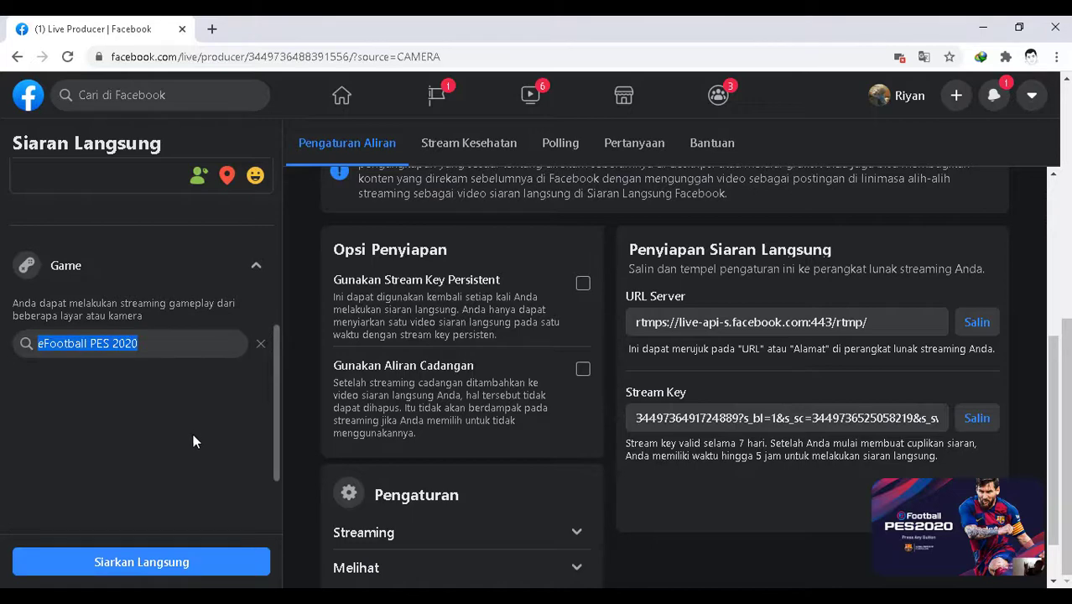
Step: Review the post's audience, title, description and game tag, and start the Facebook live broadcast
{"action": "scroll", "coordinate": [193, 433], "scroll_direction": "down", "scroll_amount": 1}
{"action": "scroll", "coordinate": [193, 467], "scroll_direction": "up", "scroll_amount": 5}
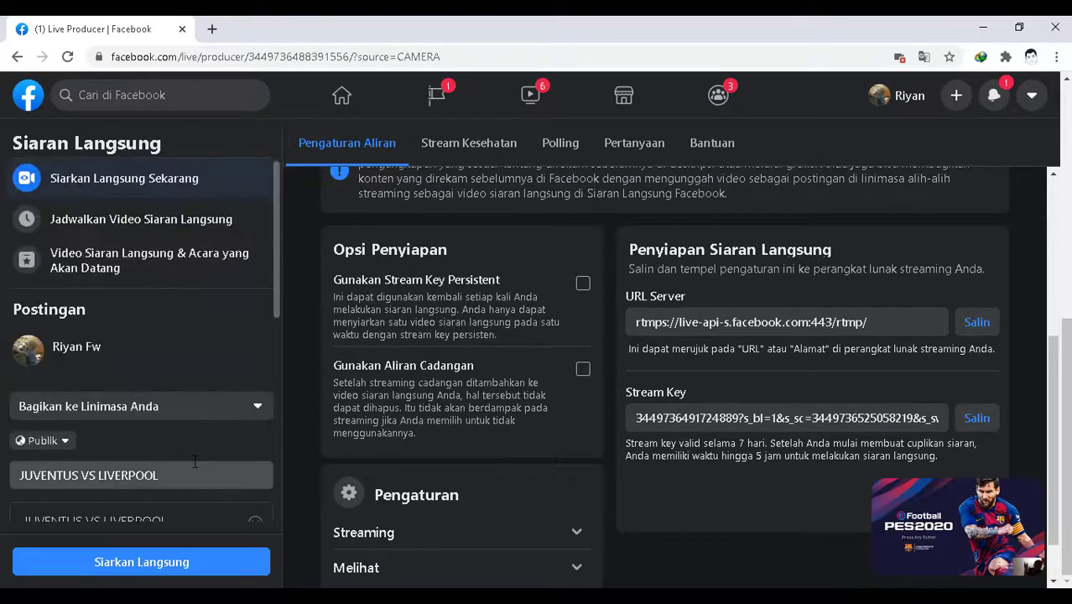
{"action": "scroll", "coordinate": [194, 461], "scroll_direction": "down", "scroll_amount": 5}
{"action": "scroll", "coordinate": [175, 297], "scroll_direction": "up", "scroll_amount": 5}
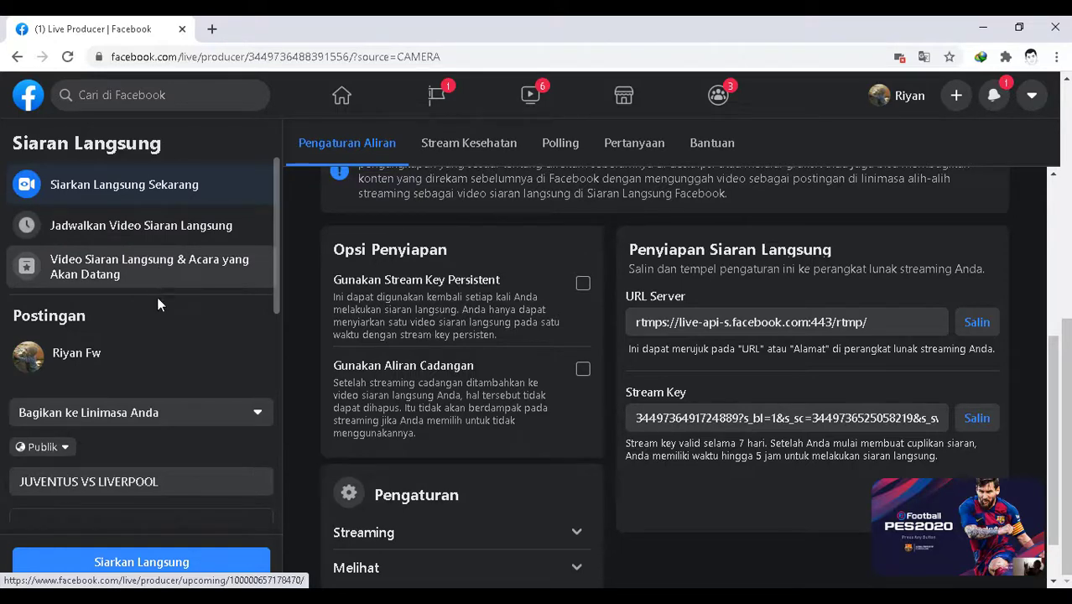
{"action": "scroll", "coordinate": [157, 305], "scroll_direction": "down", "scroll_amount": 1}
{"action": "scroll", "coordinate": [153, 300], "scroll_direction": "up", "scroll_amount": 1}
{"action": "scroll", "coordinate": [105, 275], "scroll_direction": "down", "scroll_amount": 3}
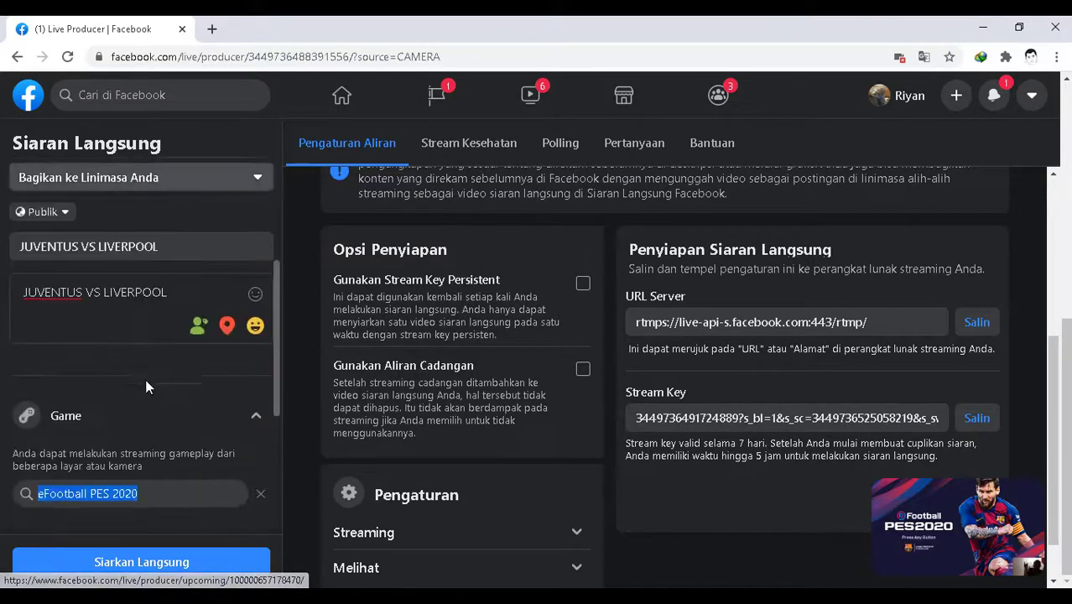
{"action": "left_click", "coordinate": [166, 563]}
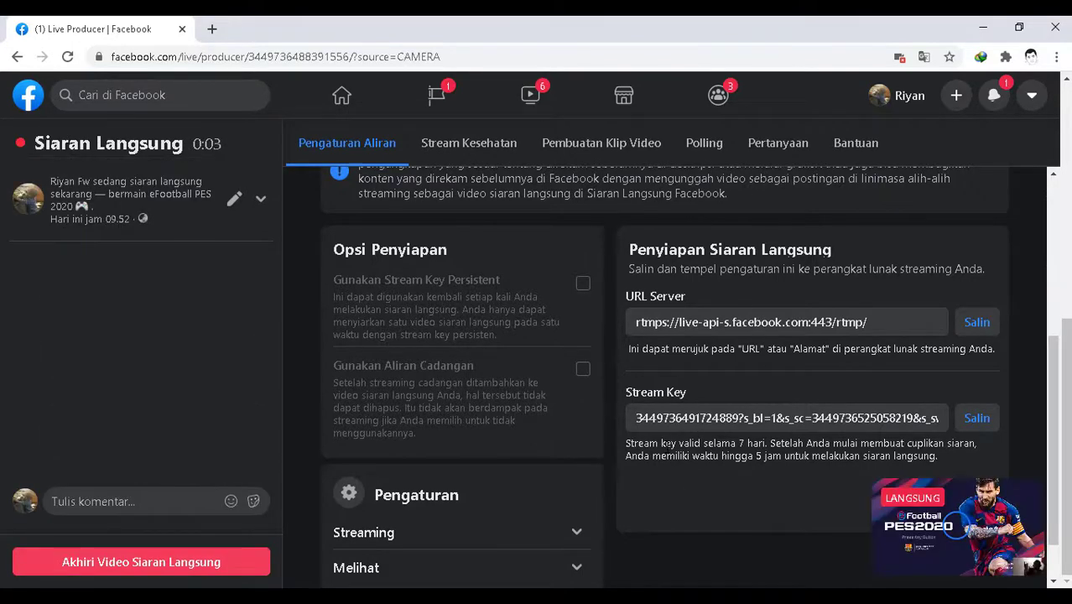
Step: Examine the live broadcast preview in Live Producer and the video bitrate shown beneath it
{"action": "scroll", "coordinate": [668, 448], "scroll_direction": "up", "scroll_amount": 4}
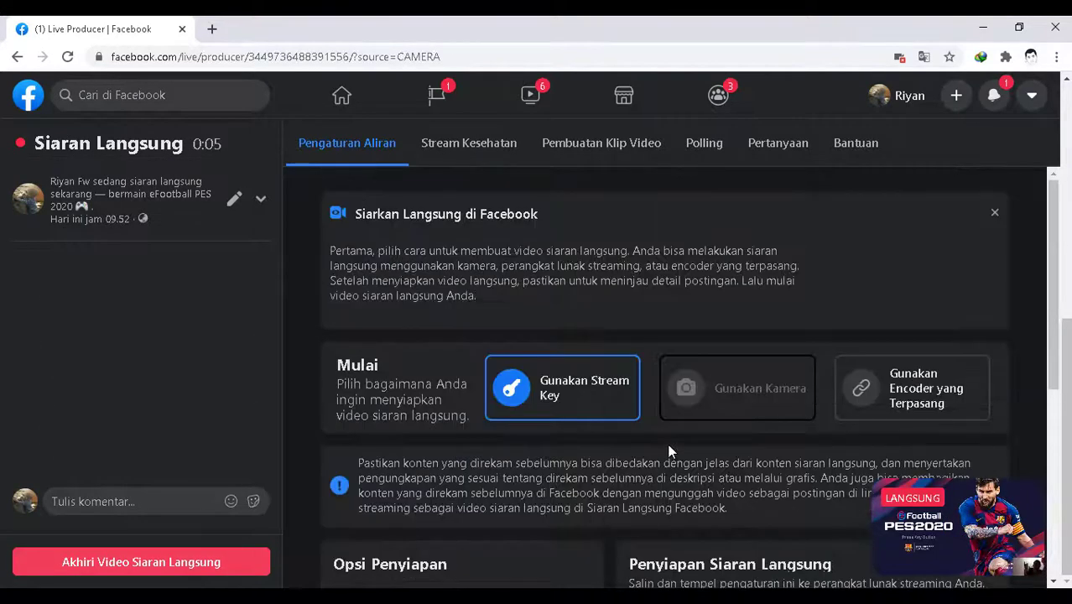
{"action": "scroll", "coordinate": [670, 451], "scroll_direction": "down", "scroll_amount": 2}
{"action": "scroll", "coordinate": [669, 450], "scroll_direction": "up", "scroll_amount": 2}
{"action": "scroll", "coordinate": [663, 485], "scroll_direction": "up", "scroll_amount": 6}
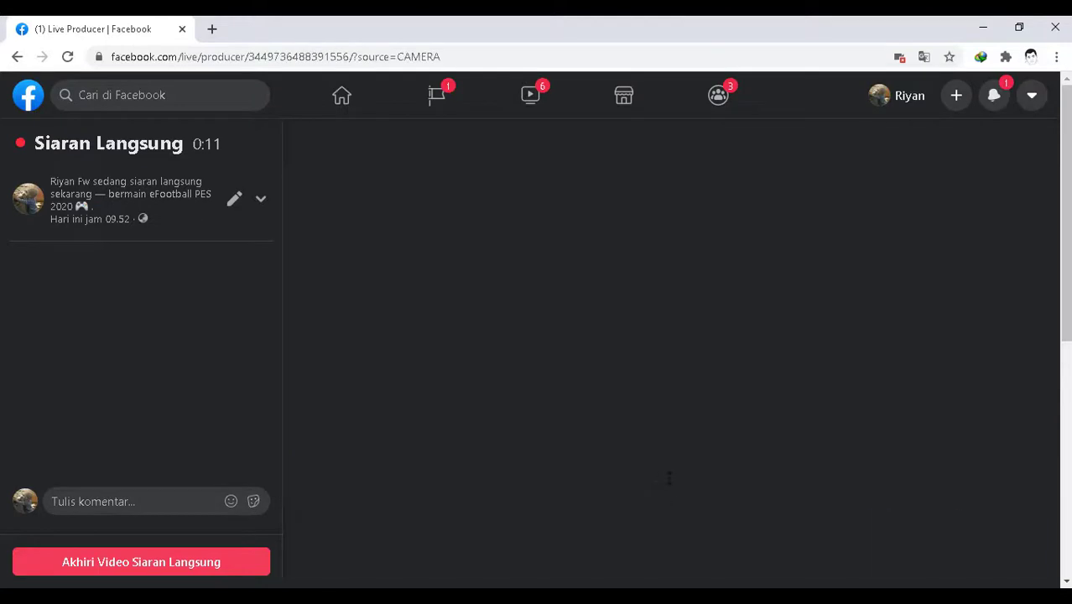
{"action": "scroll", "coordinate": [520, 378], "scroll_direction": "down", "scroll_amount": 5}
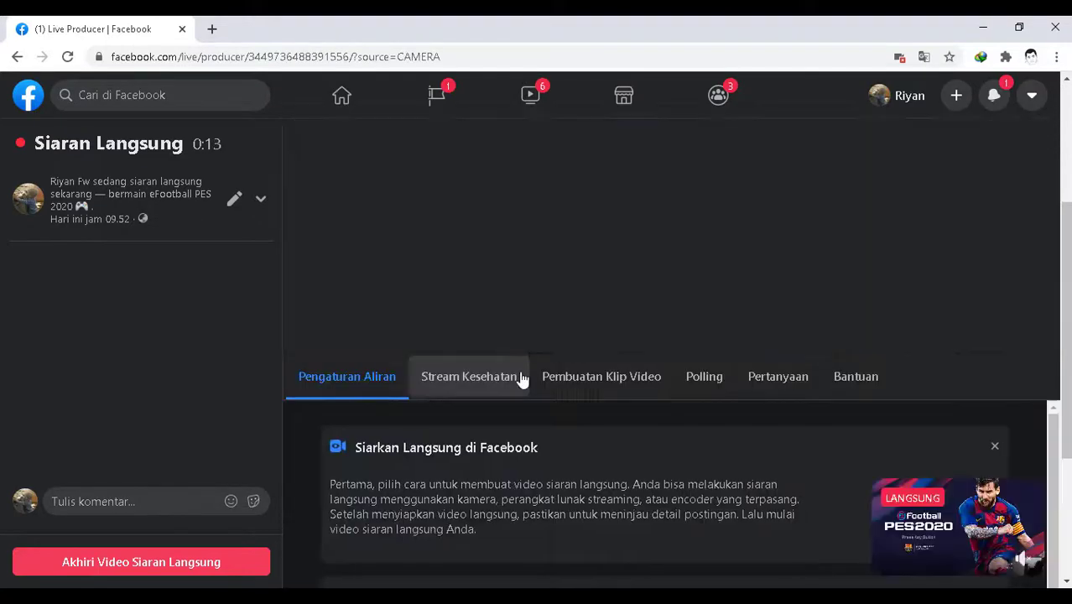
{"action": "scroll", "coordinate": [522, 378], "scroll_direction": "up", "scroll_amount": 5}
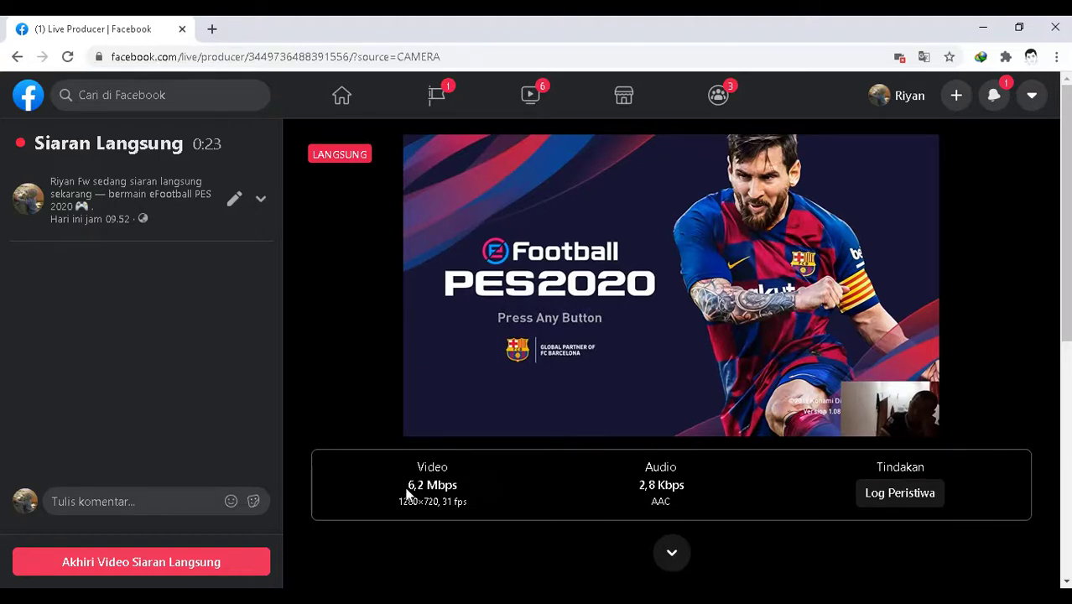
{"action": "left_click_drag", "start_coordinate": [409, 485], "coordinate": [463, 486]}
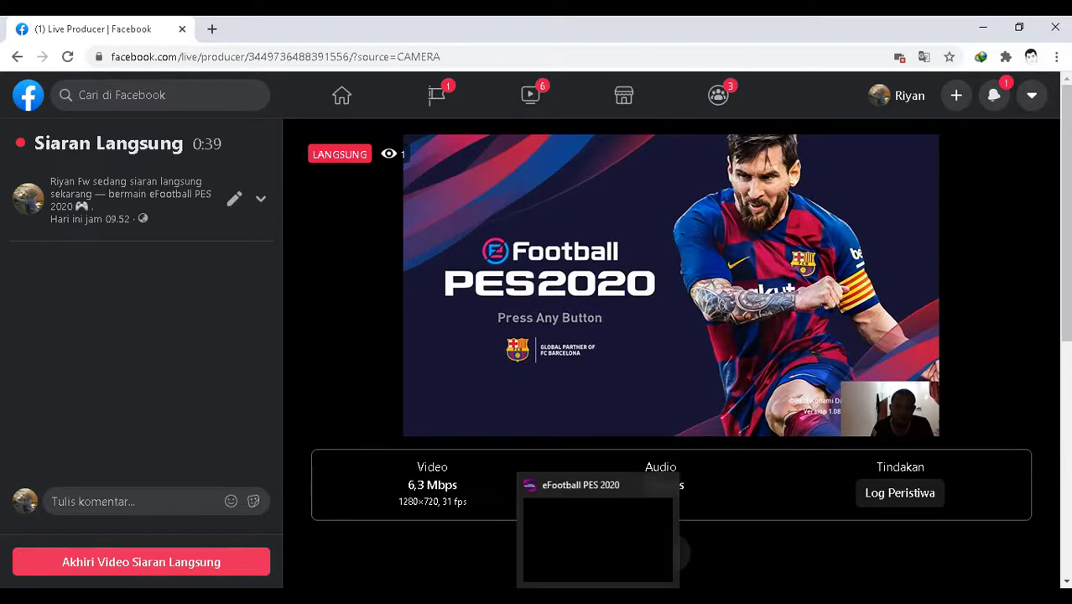
{"action": "key", "text": "alt+Tab"}
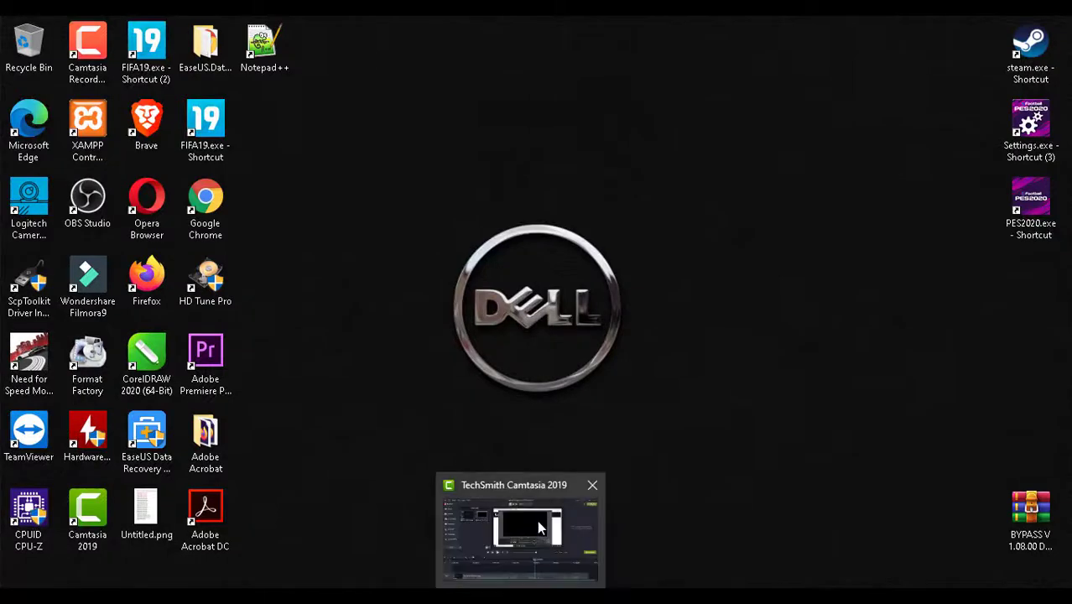
{"action": "right_click", "coordinate": [783, 280]}
{"action": "left_click", "coordinate": [823, 326]}
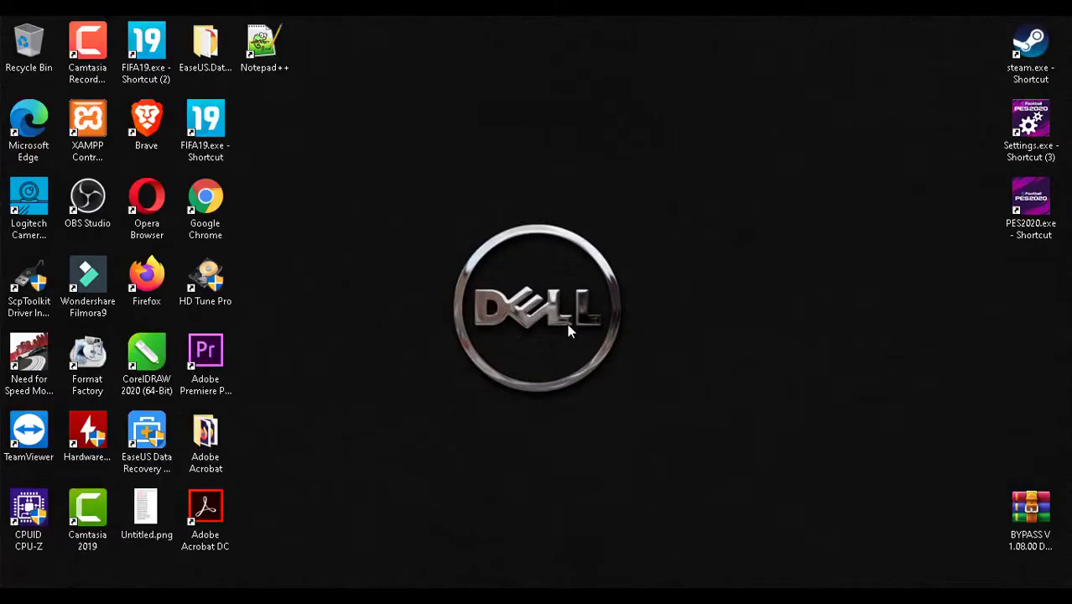
{"action": "right_click", "coordinate": [544, 307]}
{"action": "left_click", "coordinate": [597, 357]}
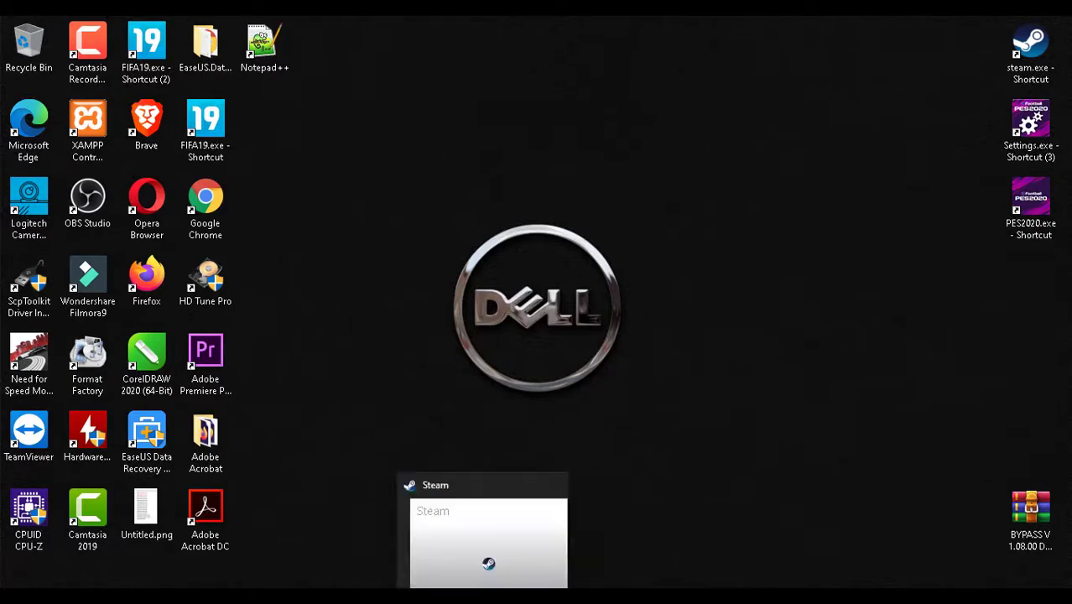
Step: Return to the live video in Live Producer and reply "ayo" to the viewer's comment
{"action": "left_click", "coordinate": [453, 596]}
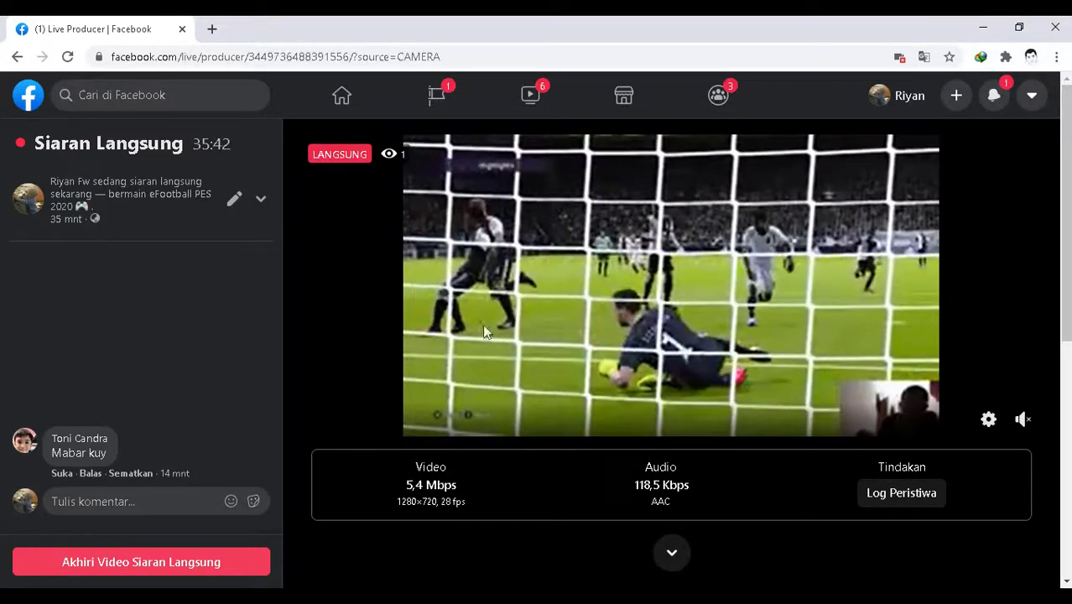
{"action": "scroll", "coordinate": [169, 376], "scroll_direction": "down", "scroll_amount": 1}
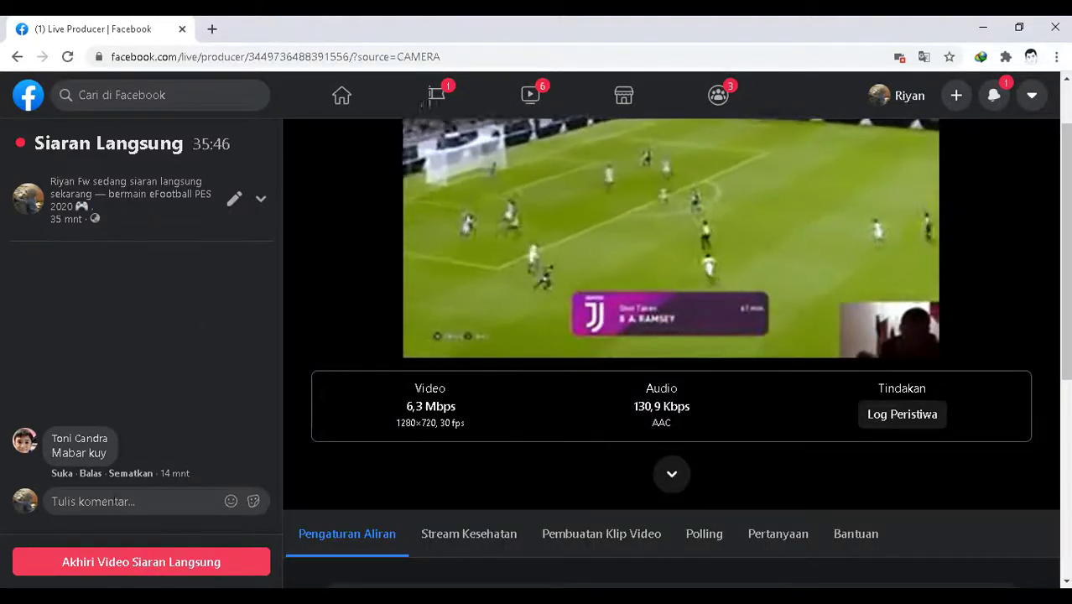
{"action": "left_click", "coordinate": [88, 474]}
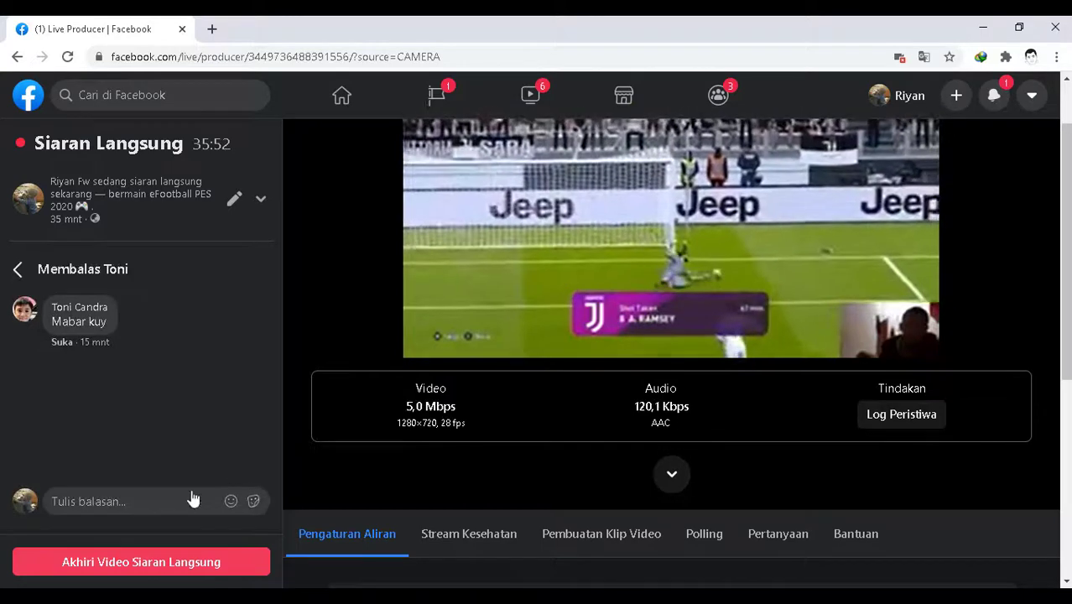
{"action": "type", "text": "AYO"}
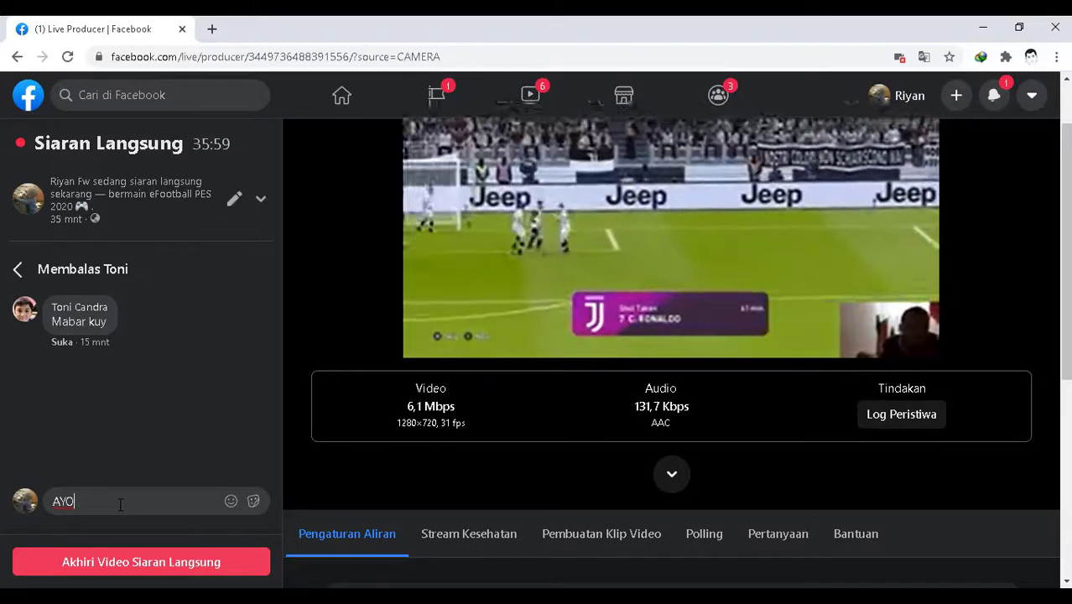
{"action": "key", "text": "Return"}
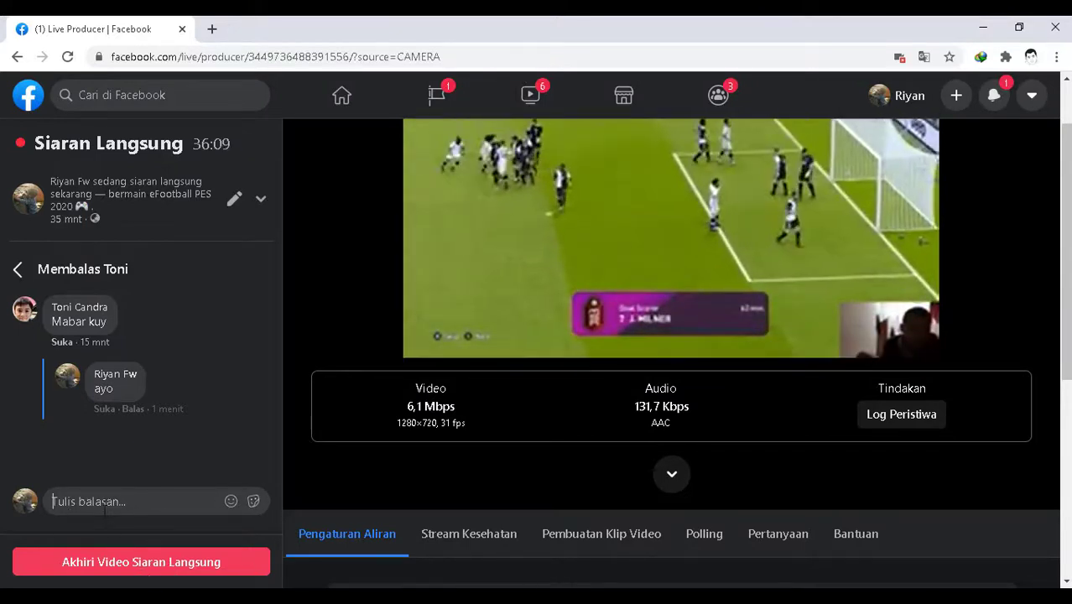
Step: End the live video, giving its broadcast quality a five-star rating, and open the resulting post
{"action": "left_click", "coordinate": [141, 569]}
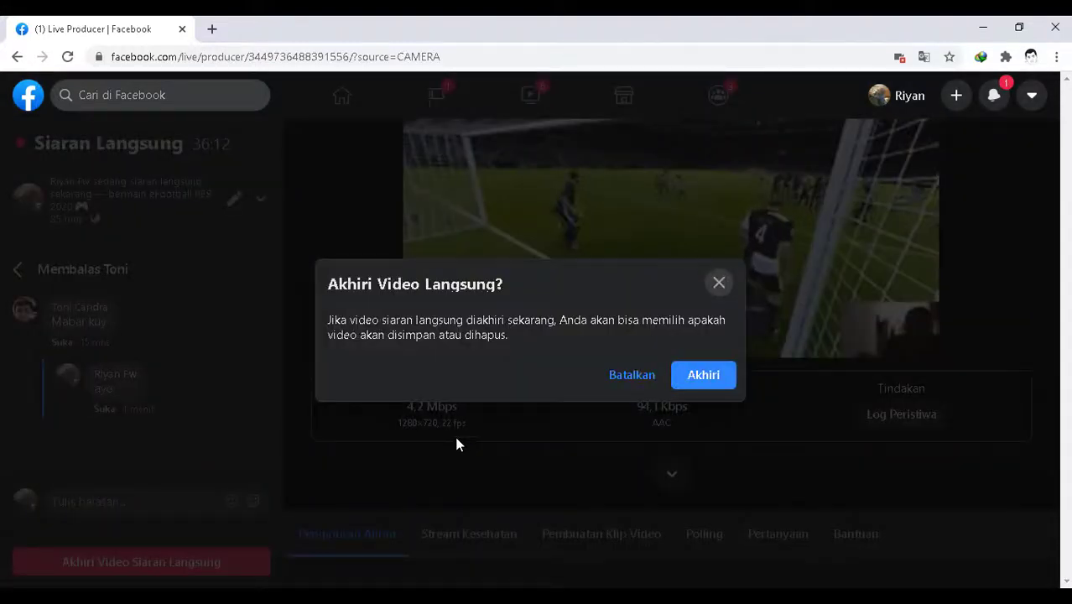
{"action": "left_click", "coordinate": [718, 382]}
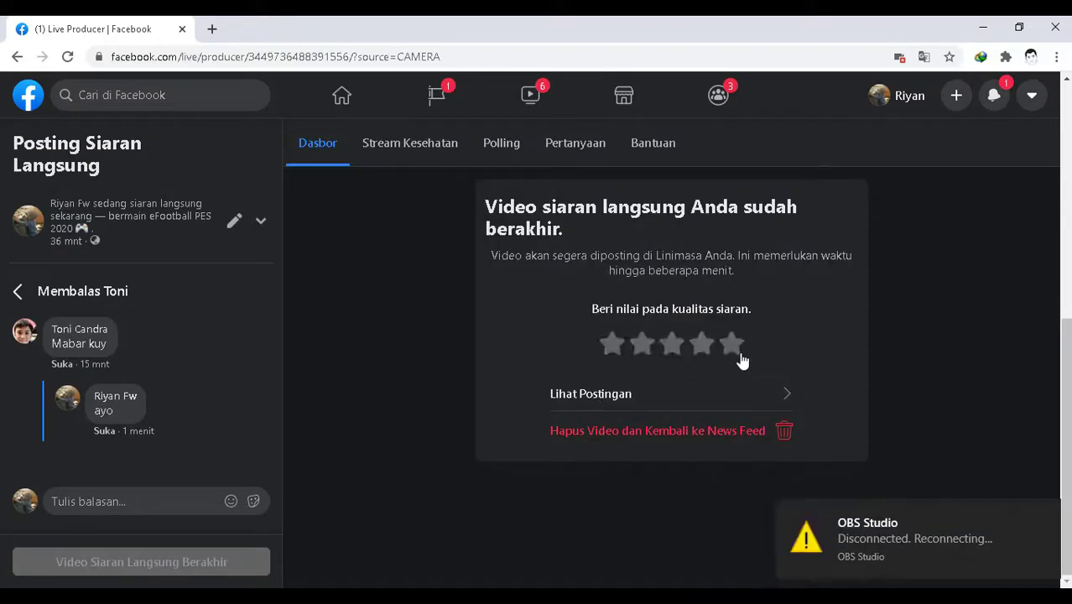
{"action": "left_click", "coordinate": [733, 344]}
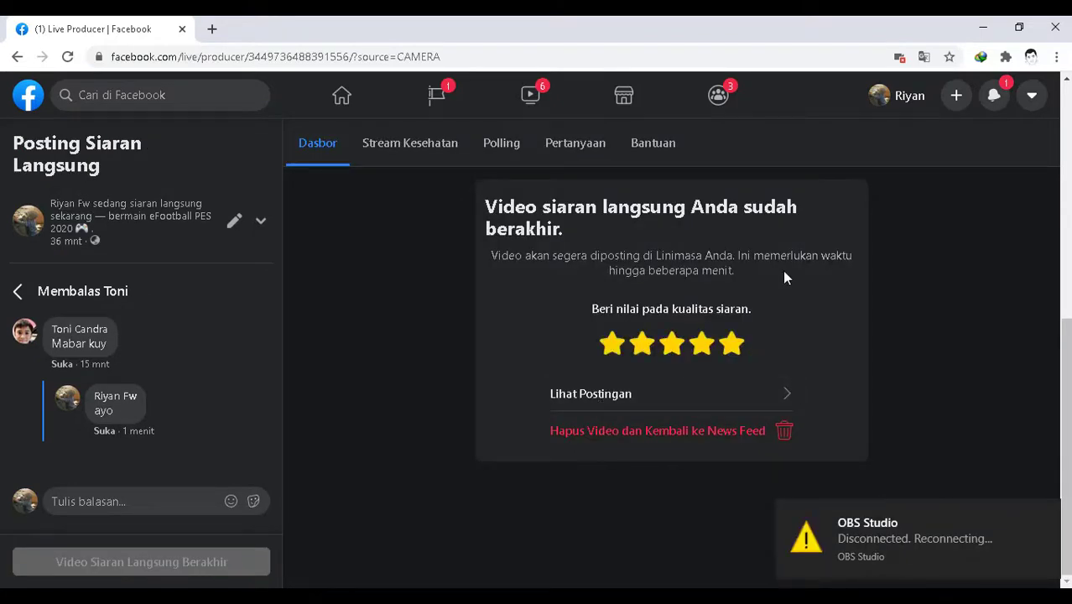
{"action": "left_click", "coordinate": [638, 377]}
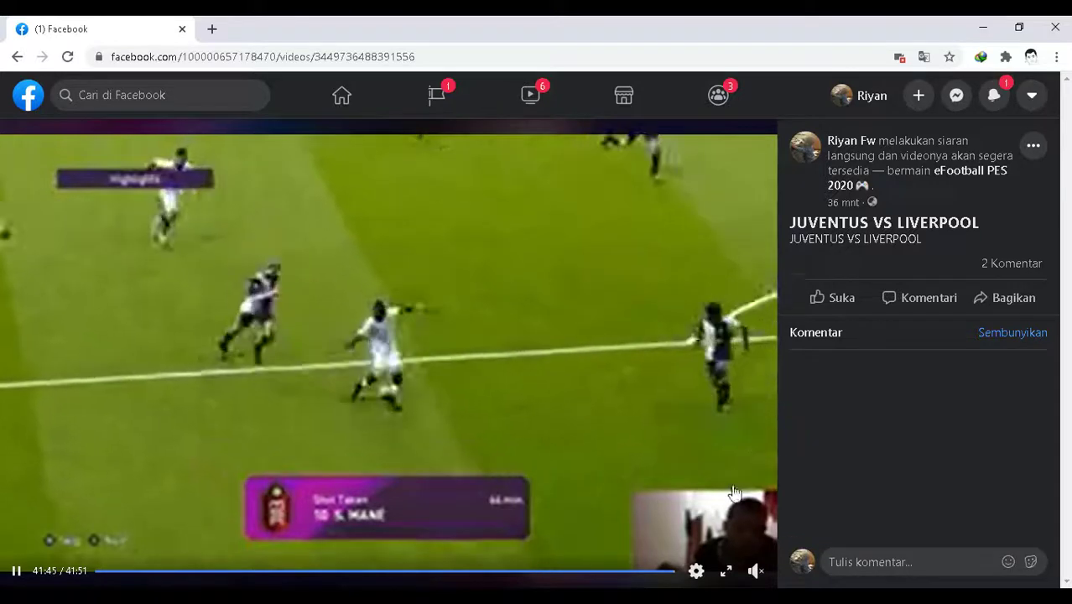
Step: Switch to OBS Studio, stop the stream and exit the program
{"action": "key", "text": "alt+Tab"}
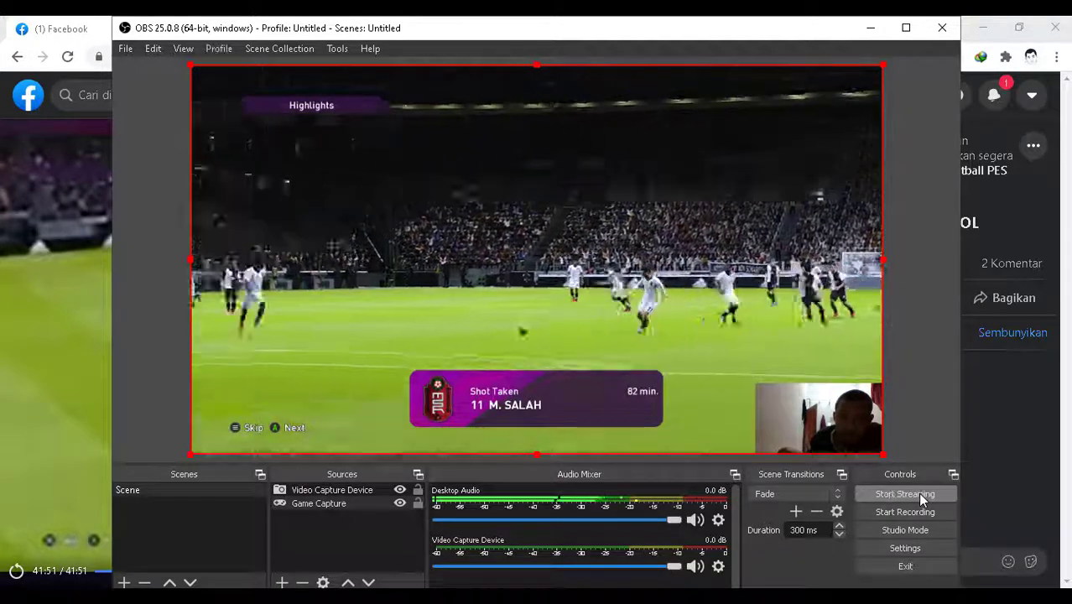
{"action": "left_click", "coordinate": [921, 496]}
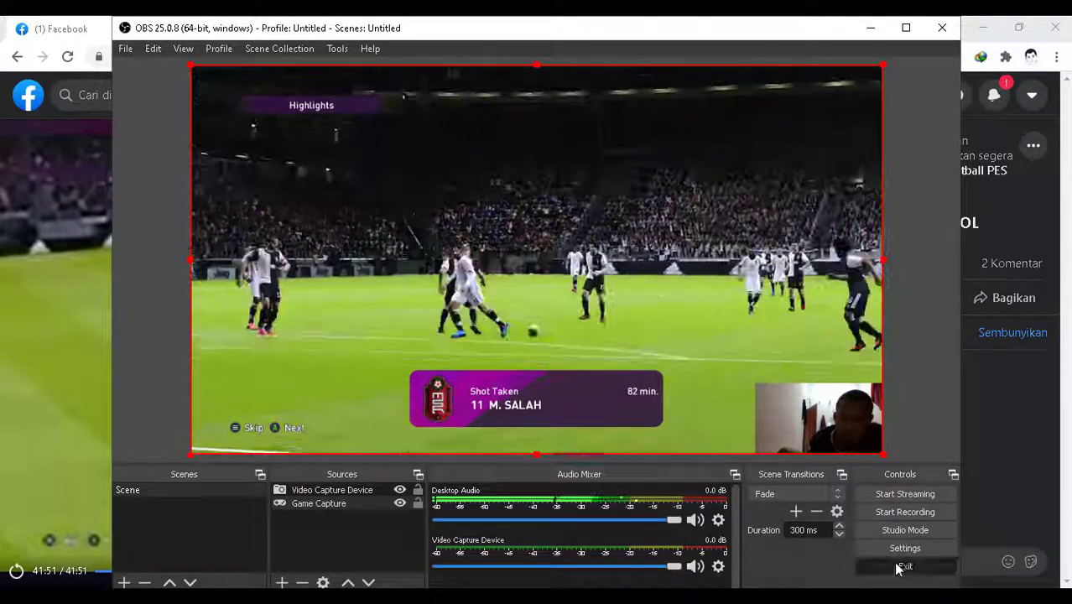
{"action": "left_click", "coordinate": [898, 567]}
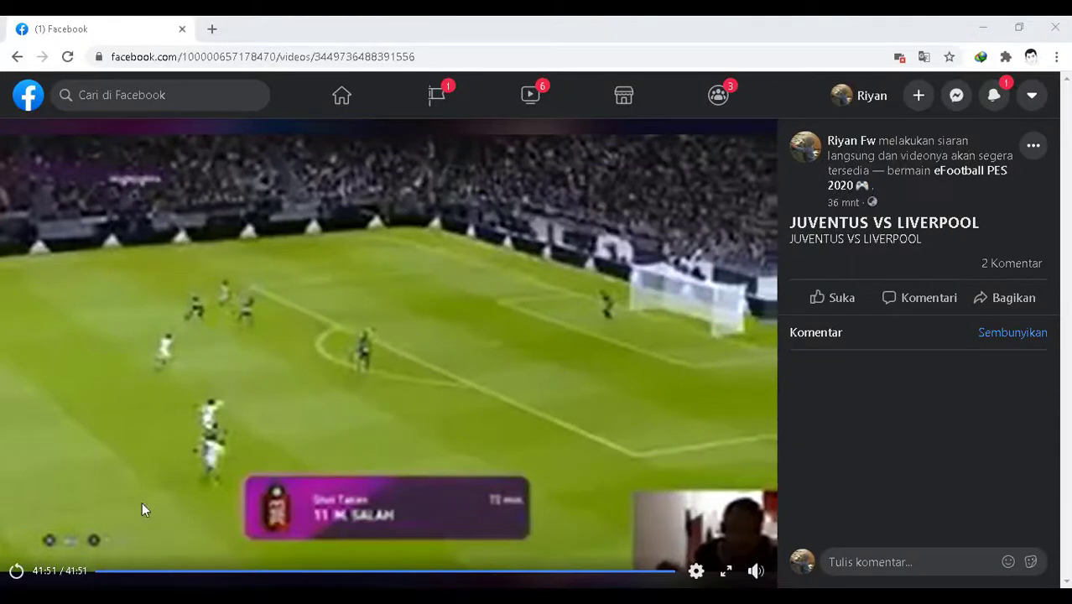
Step: Replay the recorded broadcast from about the 5:30 mark and check its available playback quality options
{"action": "left_click", "coordinate": [12, 579]}
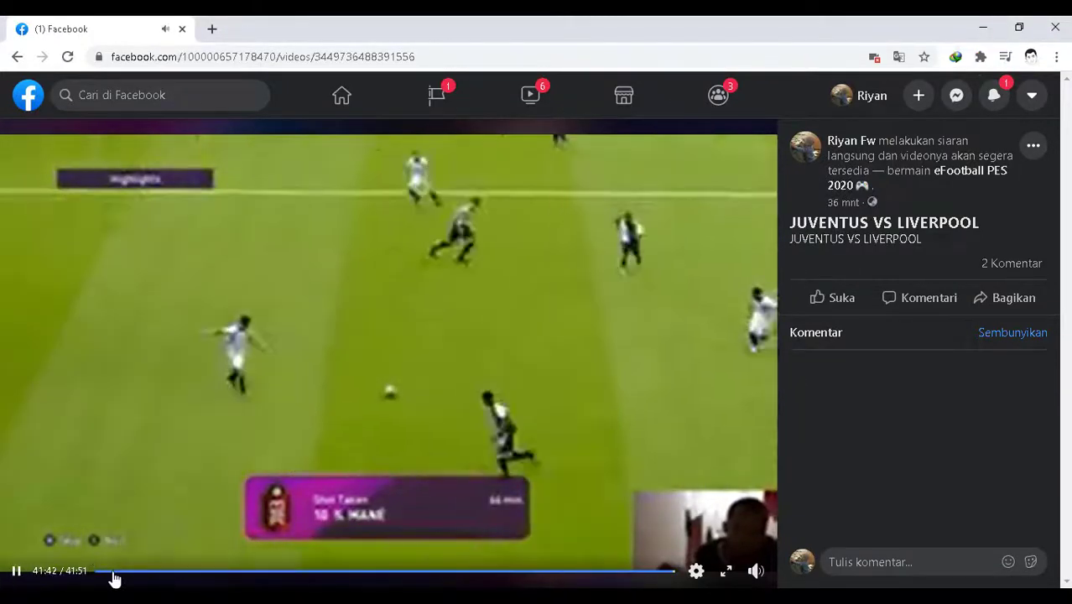
{"action": "left_click", "coordinate": [114, 576]}
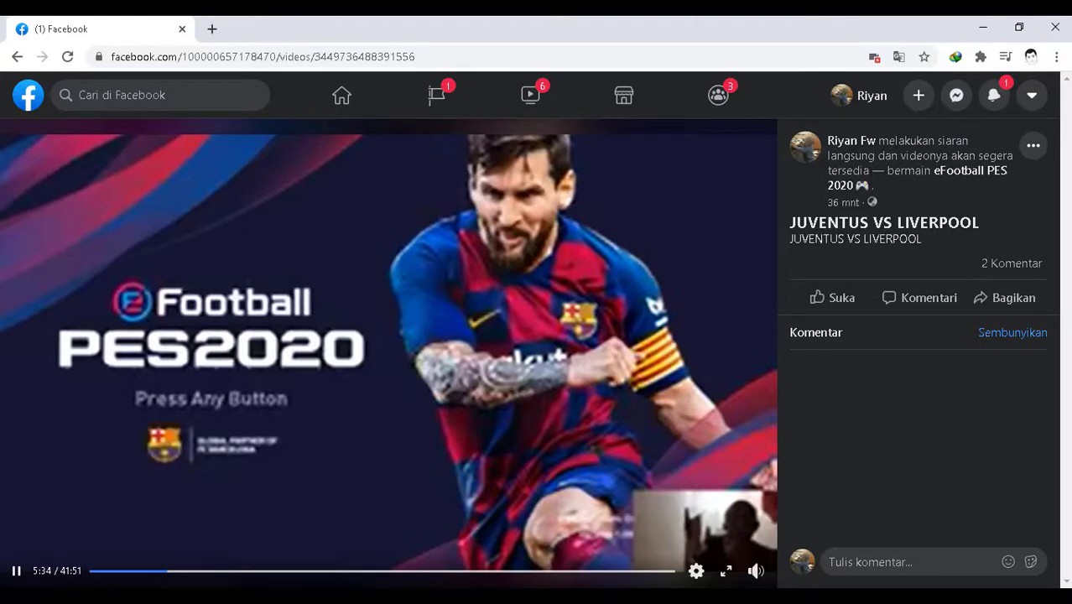
{"action": "left_click", "coordinate": [696, 572]}
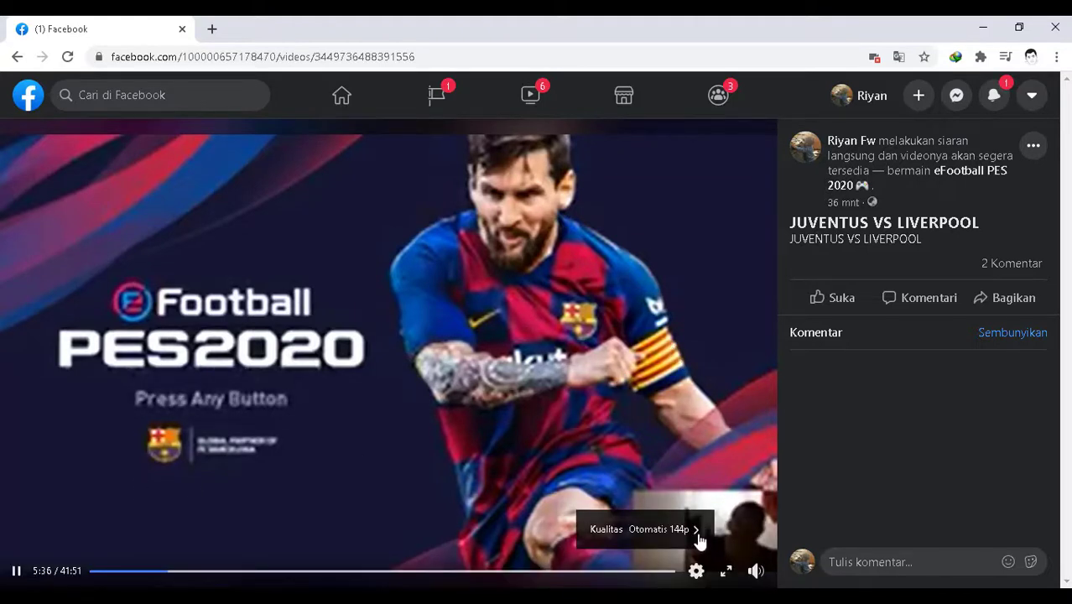
{"action": "left_click", "coordinate": [684, 531]}
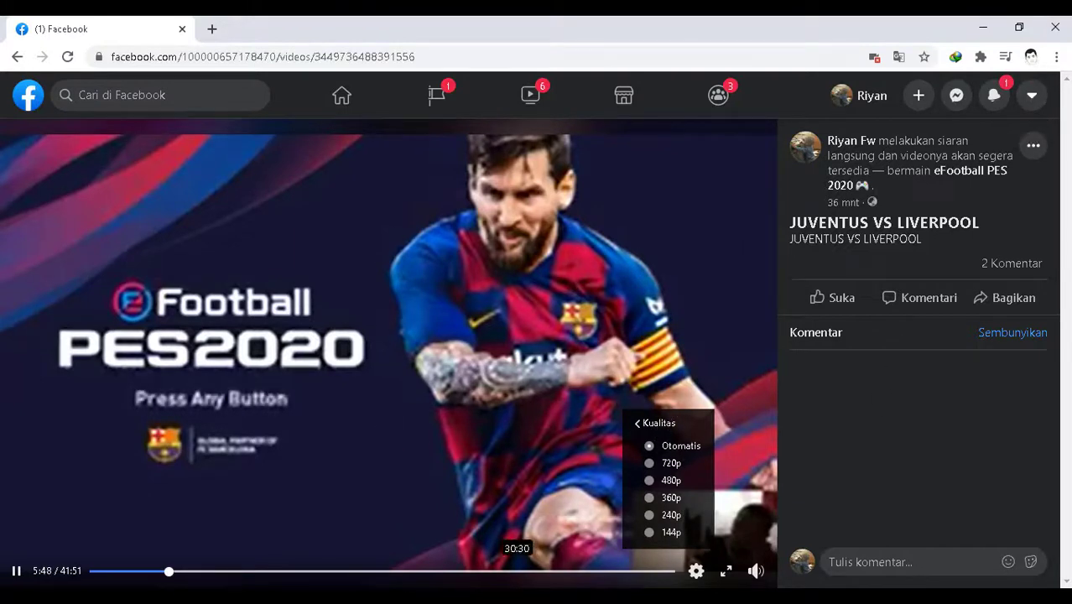
Step: Minimize the browser and refresh the Windows desktop several times
{"action": "left_click", "coordinate": [978, 30]}
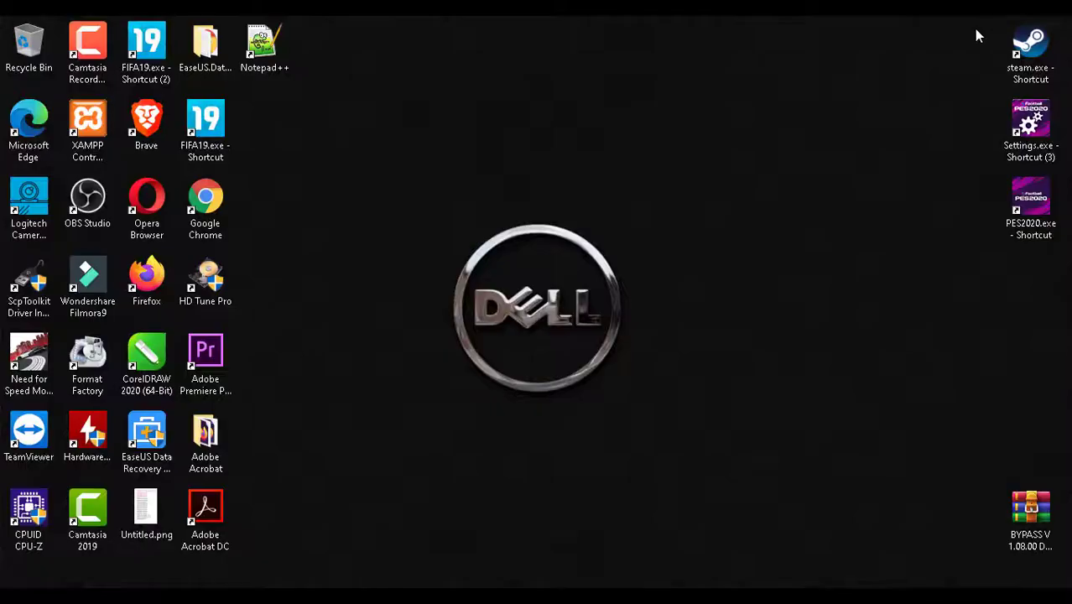
{"action": "right_click", "coordinate": [716, 288]}
{"action": "left_click", "coordinate": [755, 337]}
{"action": "right_click", "coordinate": [327, 138]}
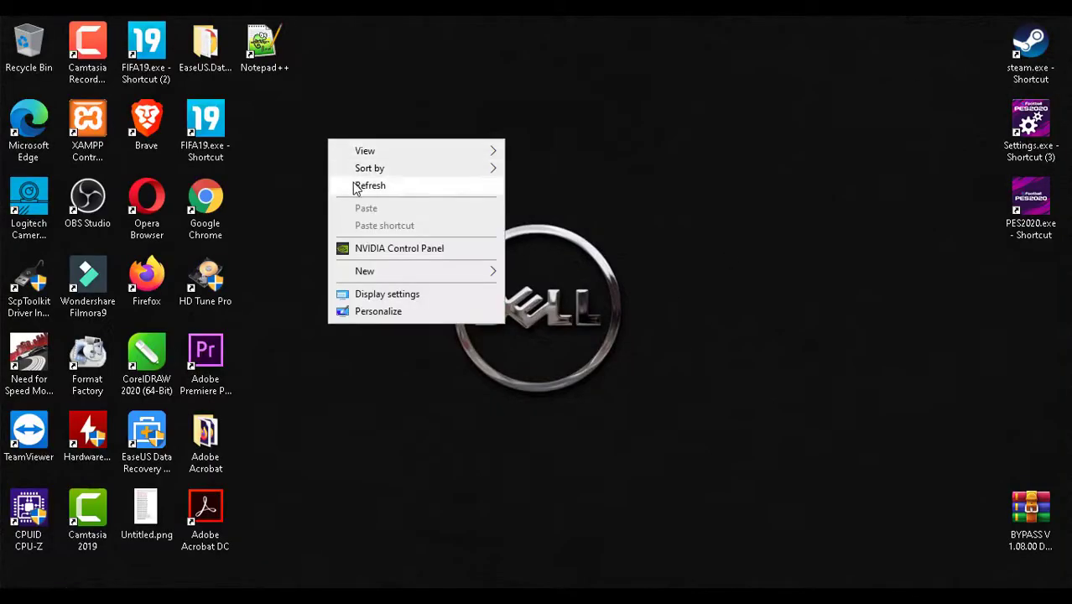
{"action": "left_click", "coordinate": [355, 186]}
{"action": "right_click", "coordinate": [406, 339]}
{"action": "left_click", "coordinate": [449, 384]}
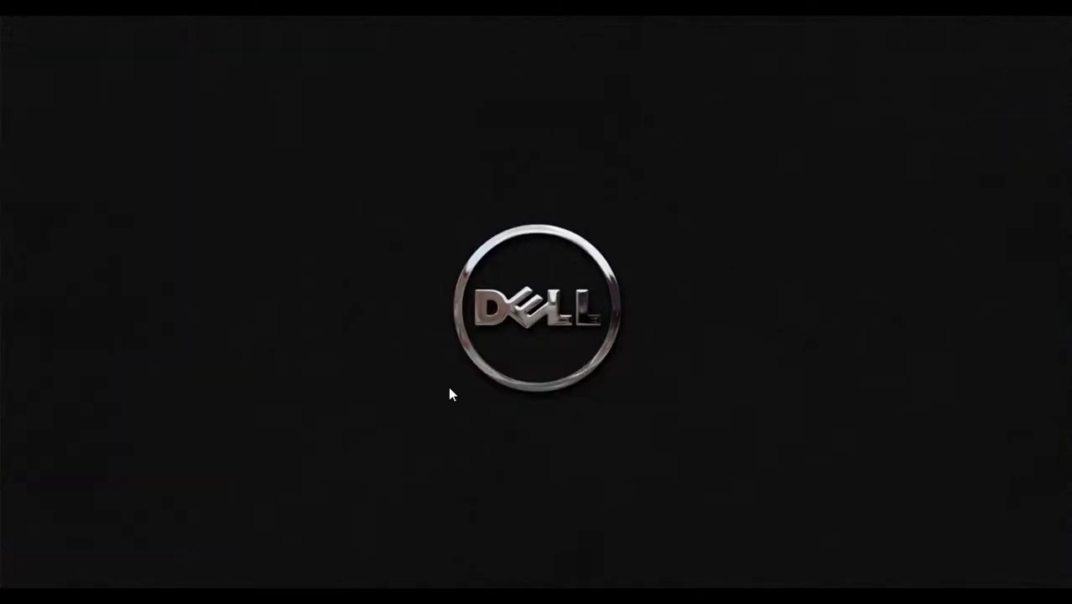